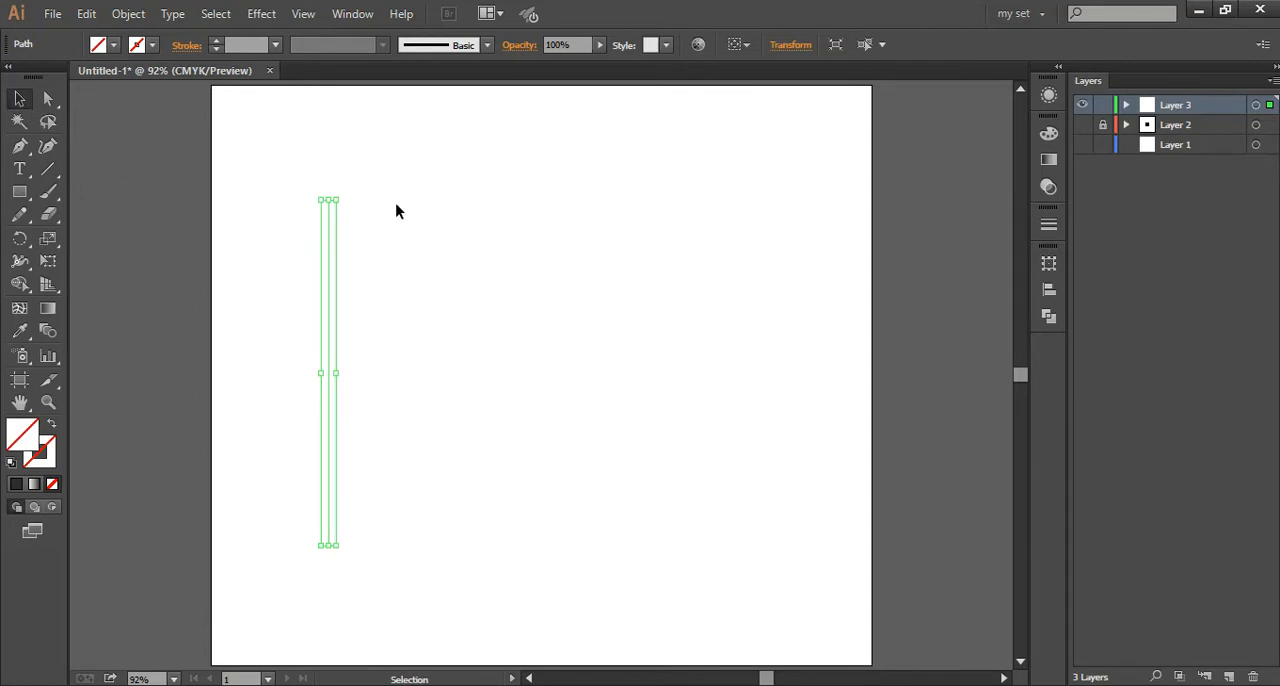
# Step: Give the selected vertical line a 1 px black stroke with HSB values 0, 0 and 0
pyautogui.click(50, 460)
pyautogui.click(18, 484)
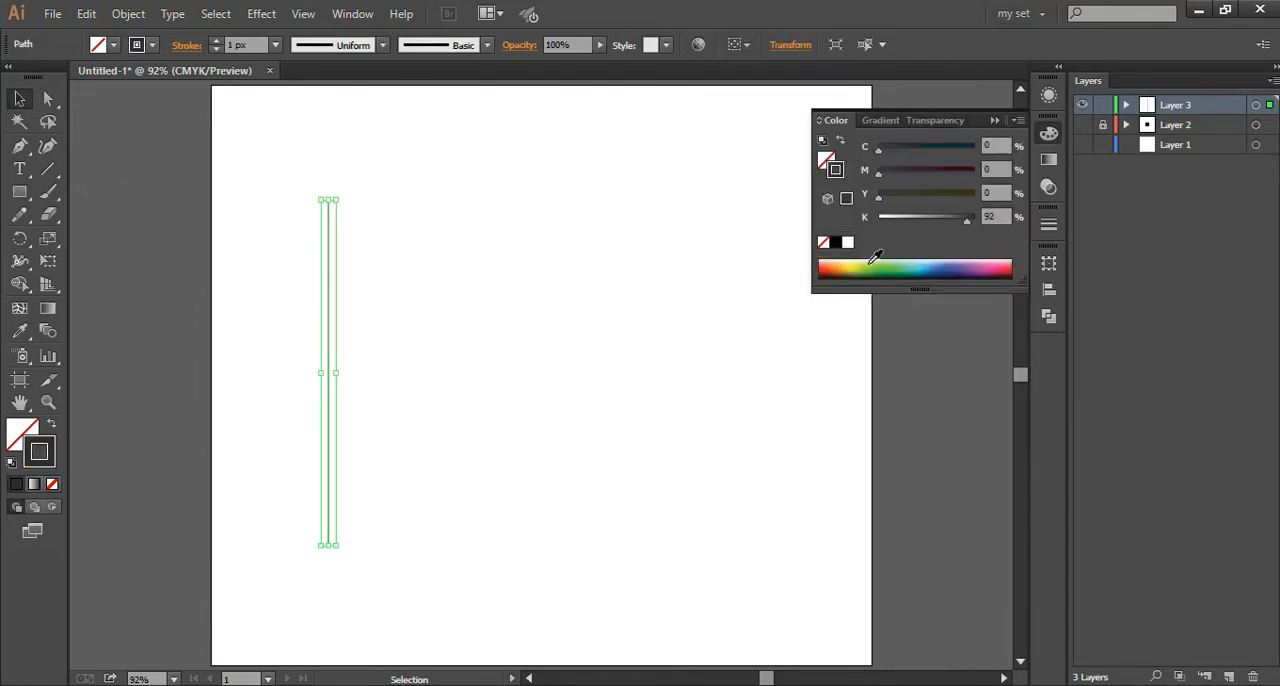
pyautogui.click(1019, 121)
pyautogui.click(1051, 203)
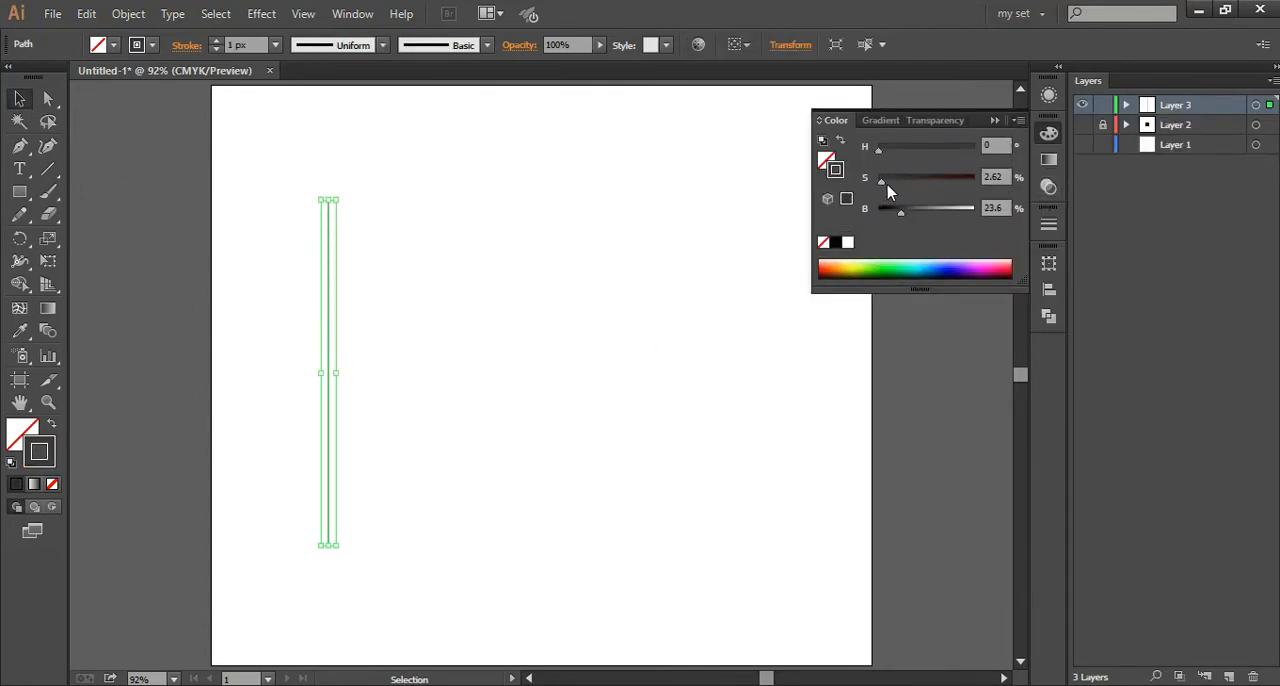
pyautogui.click(230, 285)
pyautogui.moveTo(230, 285); pyautogui.dragTo(538, 379)
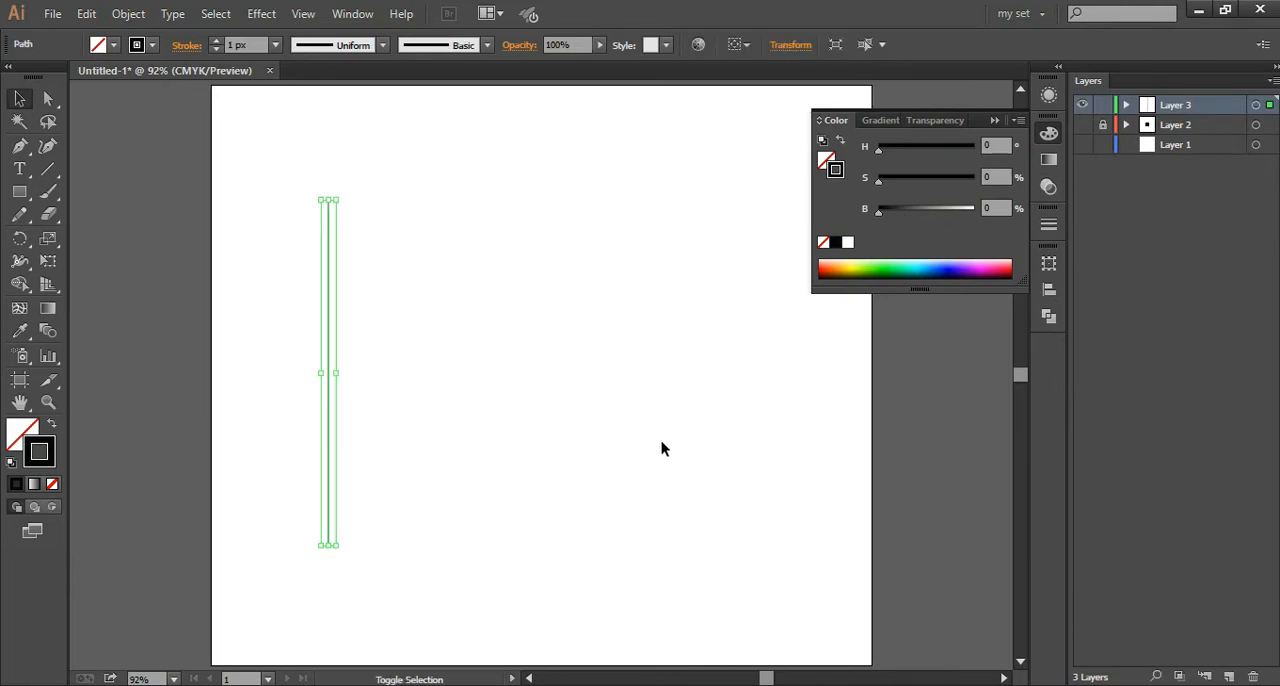
# Step: Repeat the line's copy transformation until thirteen evenly spaced vertical lines stand side by side
pyautogui.hotkey('ctrl', 'd')
pyautogui.hotkey('ctrl', 'd')
pyautogui.hotkey('ctrl', 'd')
pyautogui.hotkey('ctrl', 'd')
pyautogui.hotkey('ctrl', 'd')
pyautogui.hotkey('ctrl', 'd')
pyautogui.hotkey('ctrl', 'd')
pyautogui.hotkey('ctrl', 'd')
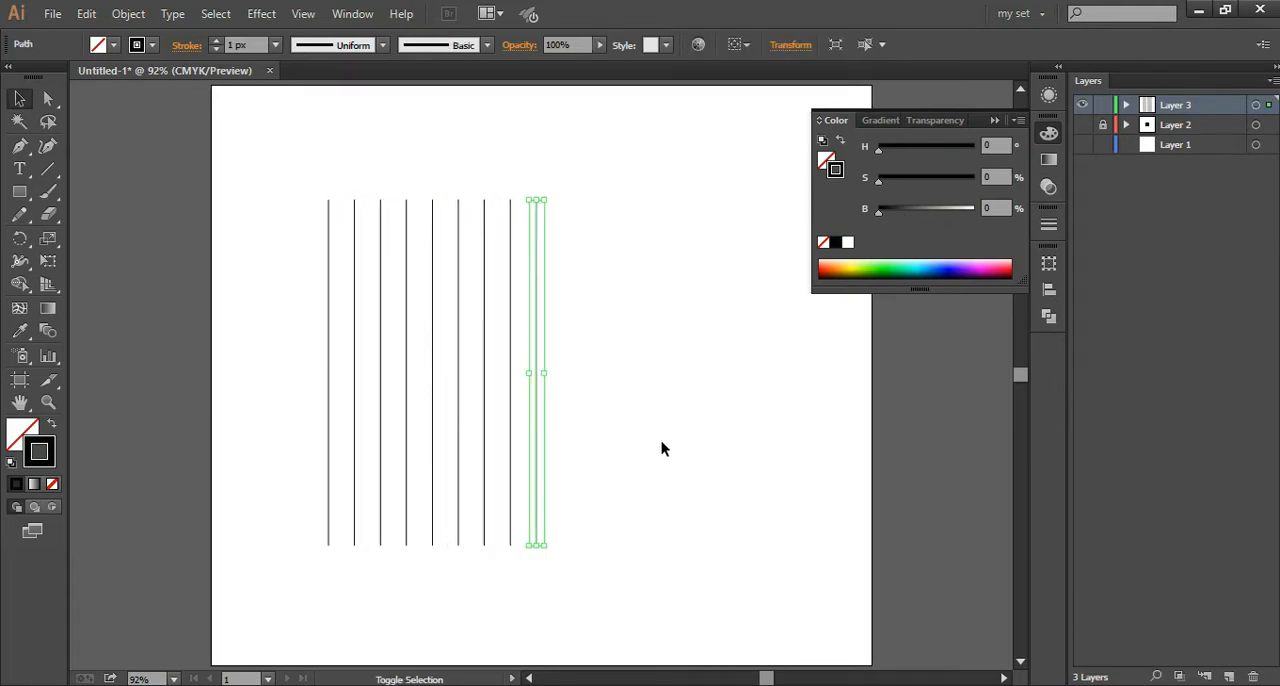
pyautogui.hotkey('ctrl', 'd')
pyautogui.hotkey('ctrl', 'd')
pyautogui.hotkey('ctrl', 'd')
pyautogui.hotkey('ctrl', 'd')
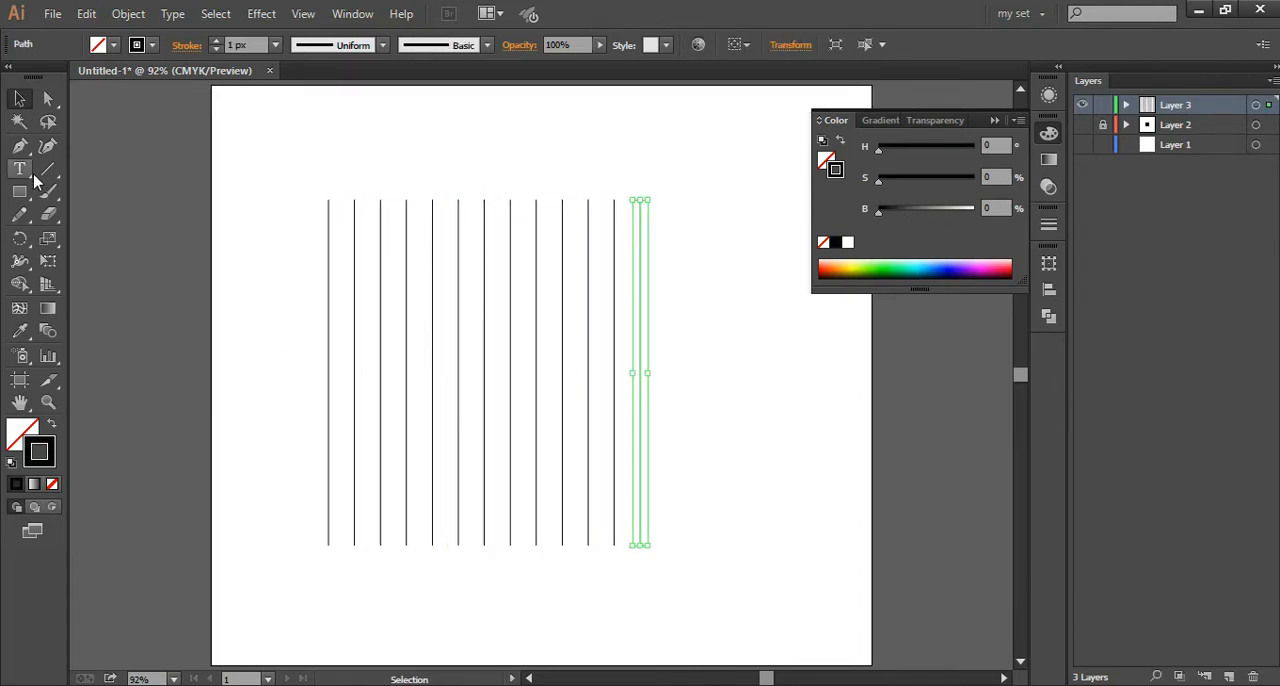
pyautogui.click(343, 209)
pyautogui.click(997, 122)
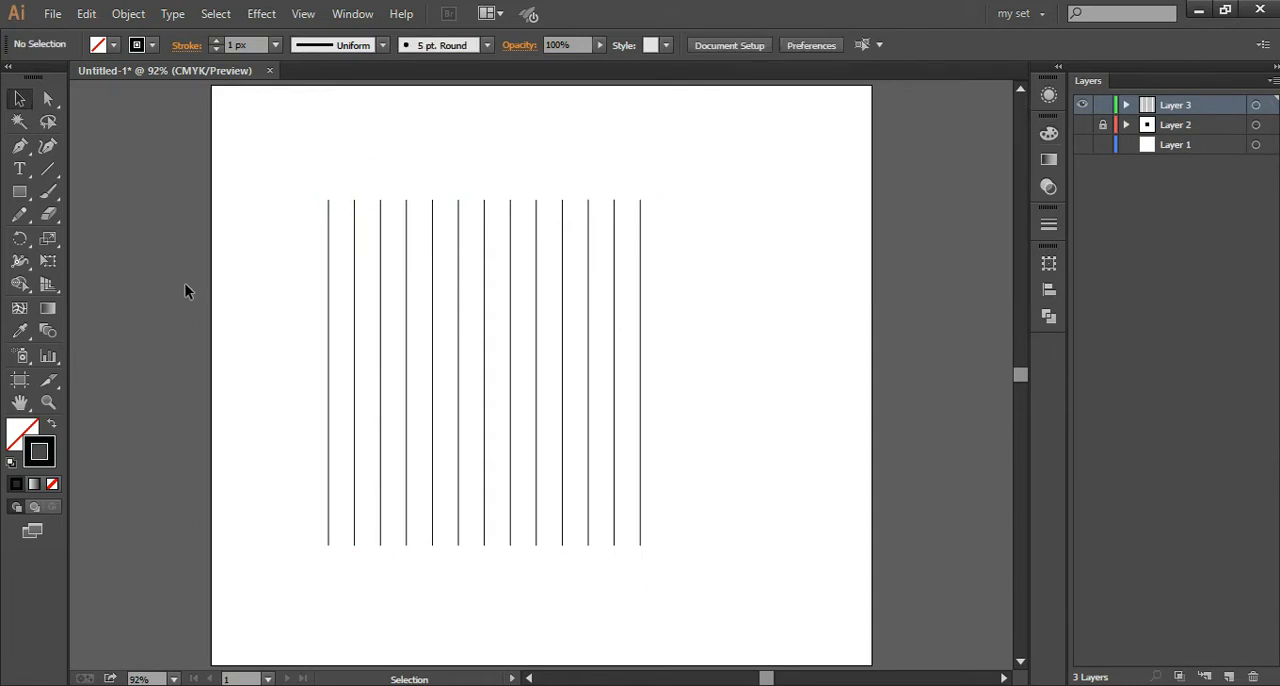
# Step: Move all the vertical lines together to the horizontal middle of the artboard
pyautogui.moveTo(232, 266); pyautogui.dragTo(627, 340)
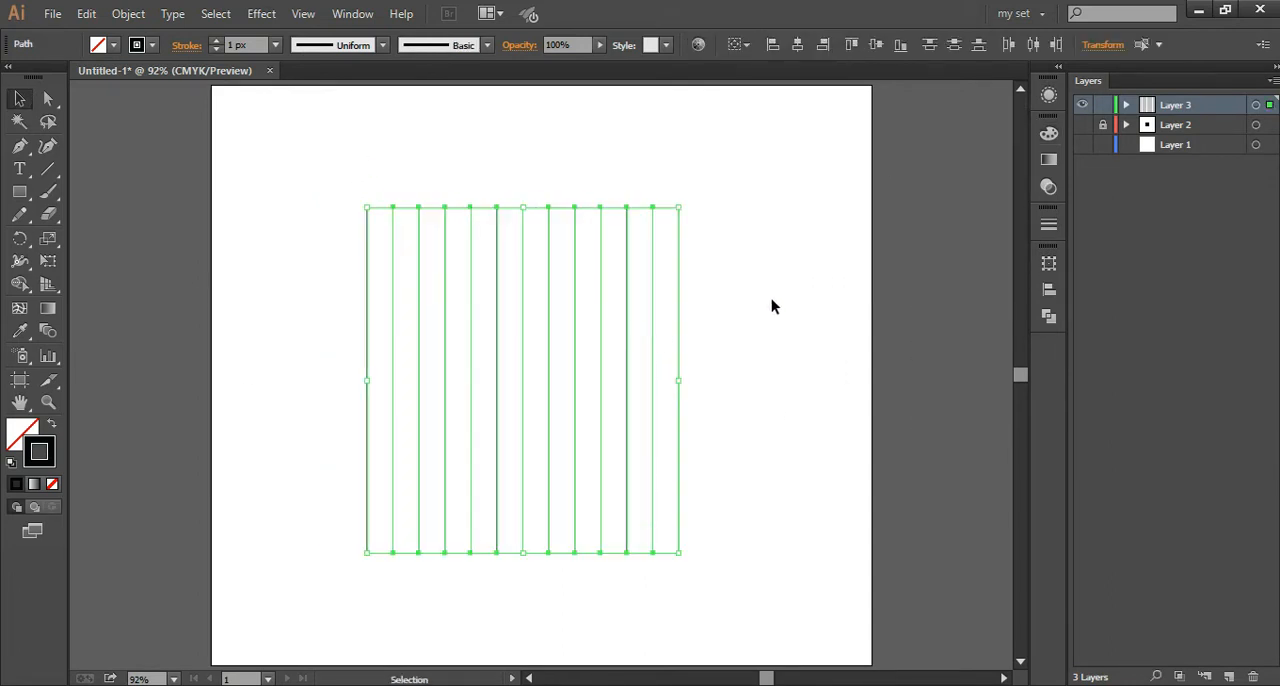
pyautogui.press('Right')
pyautogui.press('Right')
pyautogui.press('Right')
pyautogui.press('Right')
pyautogui.press('Right')
pyautogui.press('Right')
pyautogui.press('Right')
pyautogui.press('Right')
pyautogui.press('Right')
pyautogui.press('Right')
pyautogui.press('Right')
pyautogui.press('Right')
pyautogui.press('Right')
pyautogui.press('Right')
pyautogui.press('Right')
pyautogui.press('Right')
pyautogui.press('Right')
pyautogui.click(218, 208)
# Step: Draw a rectangle from the first to the last line, leaving short line ends protruding above and below it
pyautogui.press('m')
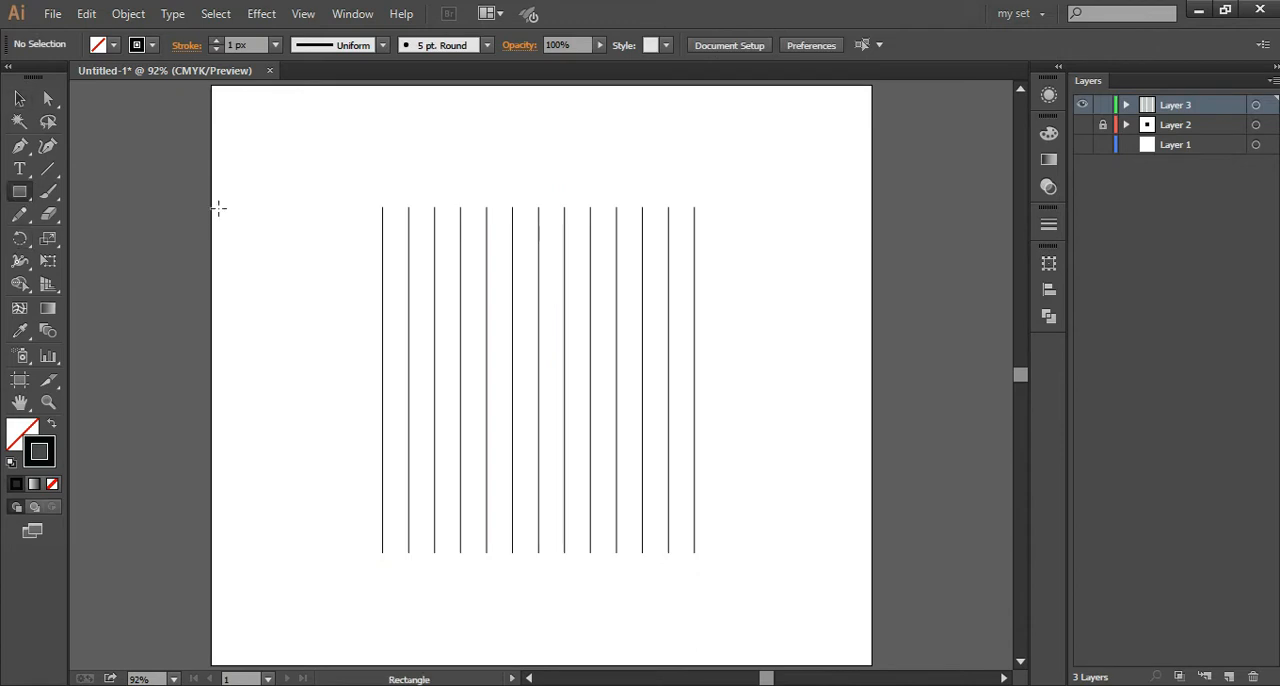
pyautogui.moveTo(382, 224); pyautogui.dragTo(695, 540)
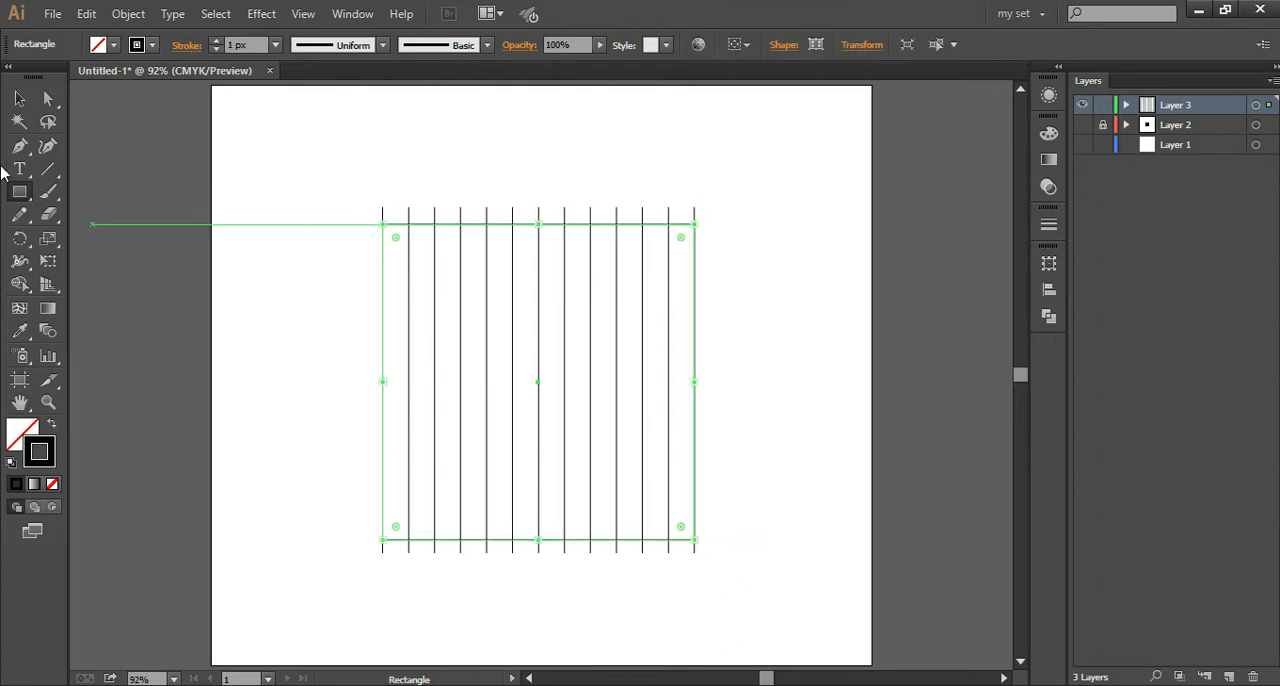
pyautogui.click(17, 99)
pyautogui.click(305, 186)
# Step: Trim the line ends protruding above and below the rectangle with the Shape Builder tool
pyautogui.moveTo(277, 155); pyautogui.dragTo(855, 640)
pyautogui.click(19, 284)
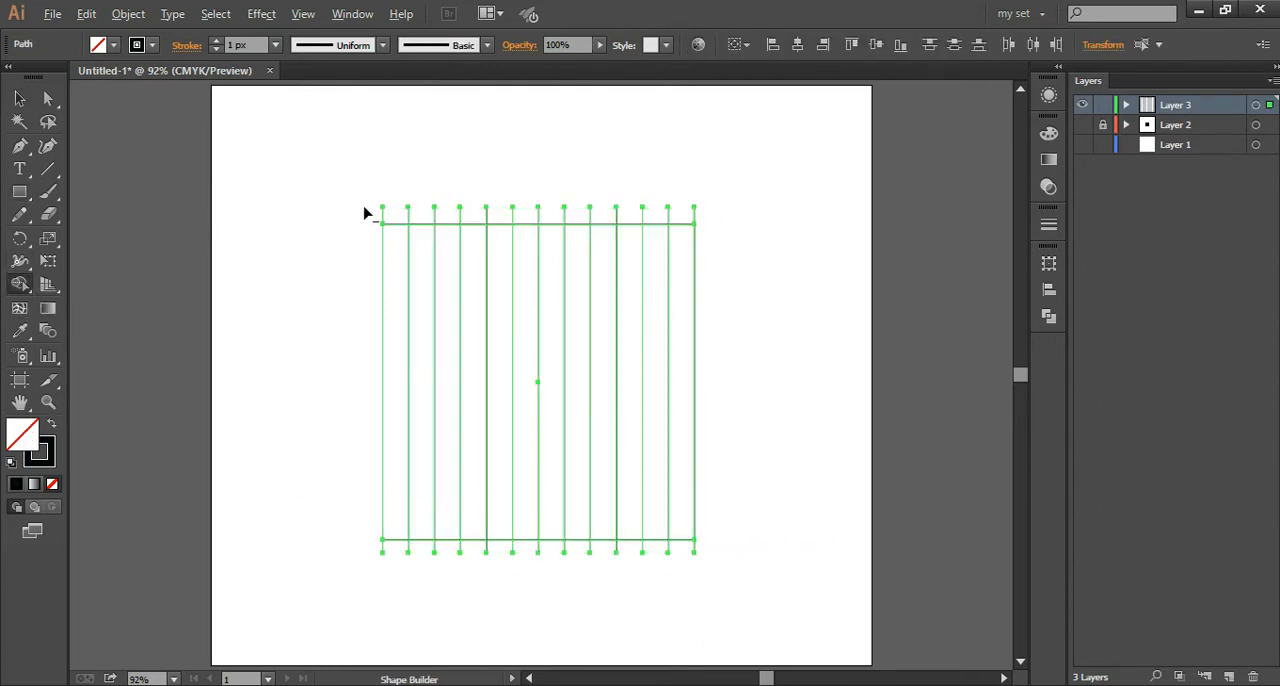
pyautogui.moveTo(338, 210); pyautogui.dragTo(755, 221)
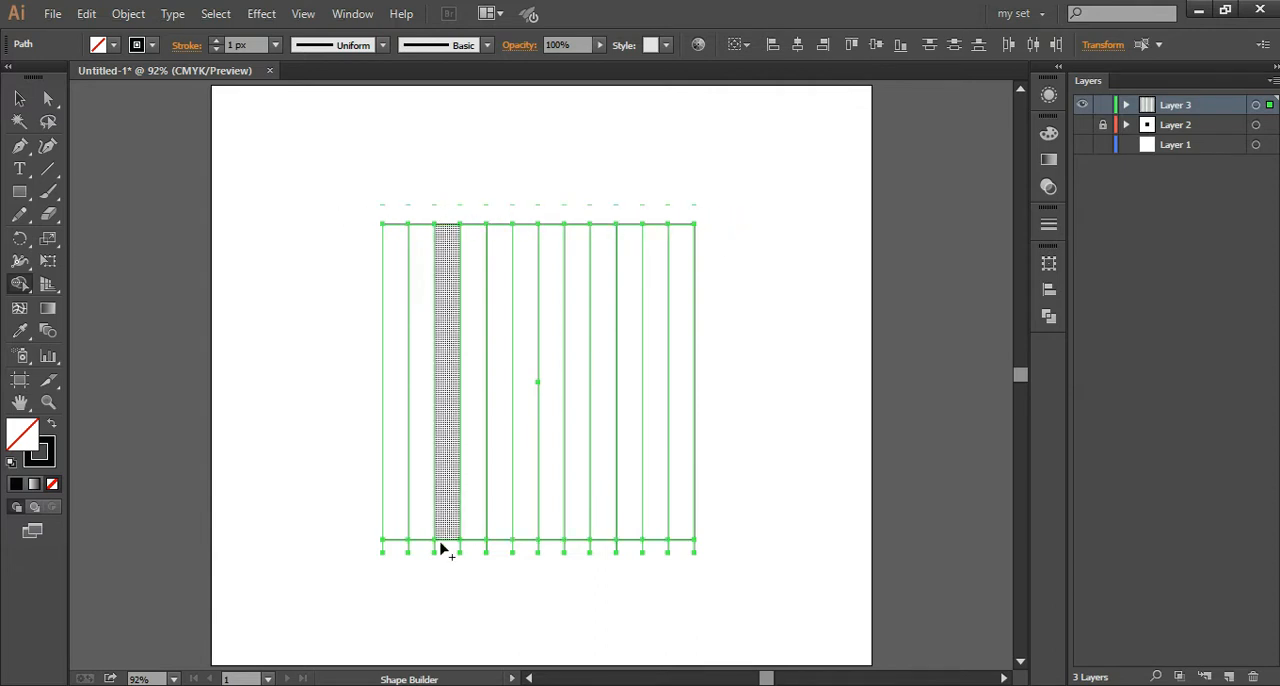
pyautogui.moveTo(348, 550); pyautogui.dragTo(731, 552)
# Step: Turn every strip between the lines into its own closed shape with the Shape Builder tool
pyautogui.click(19, 97)
pyautogui.moveTo(349, 189); pyautogui.dragTo(942, 643)
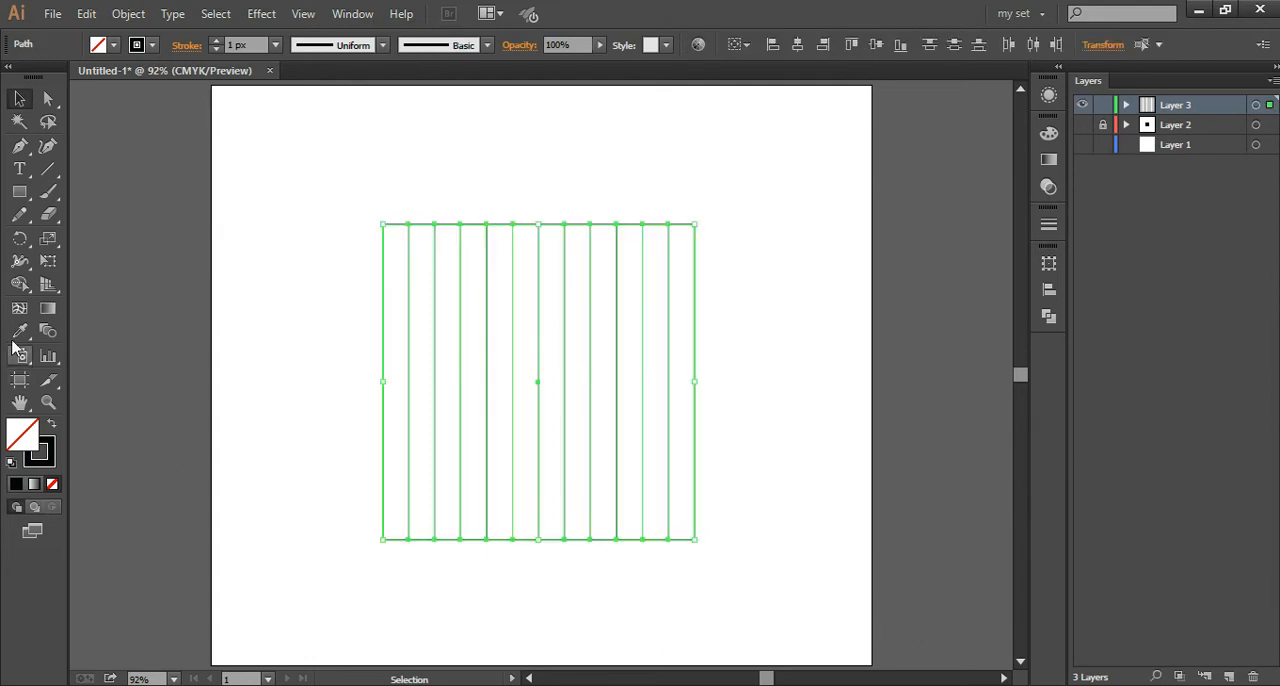
pyautogui.click(25, 287)
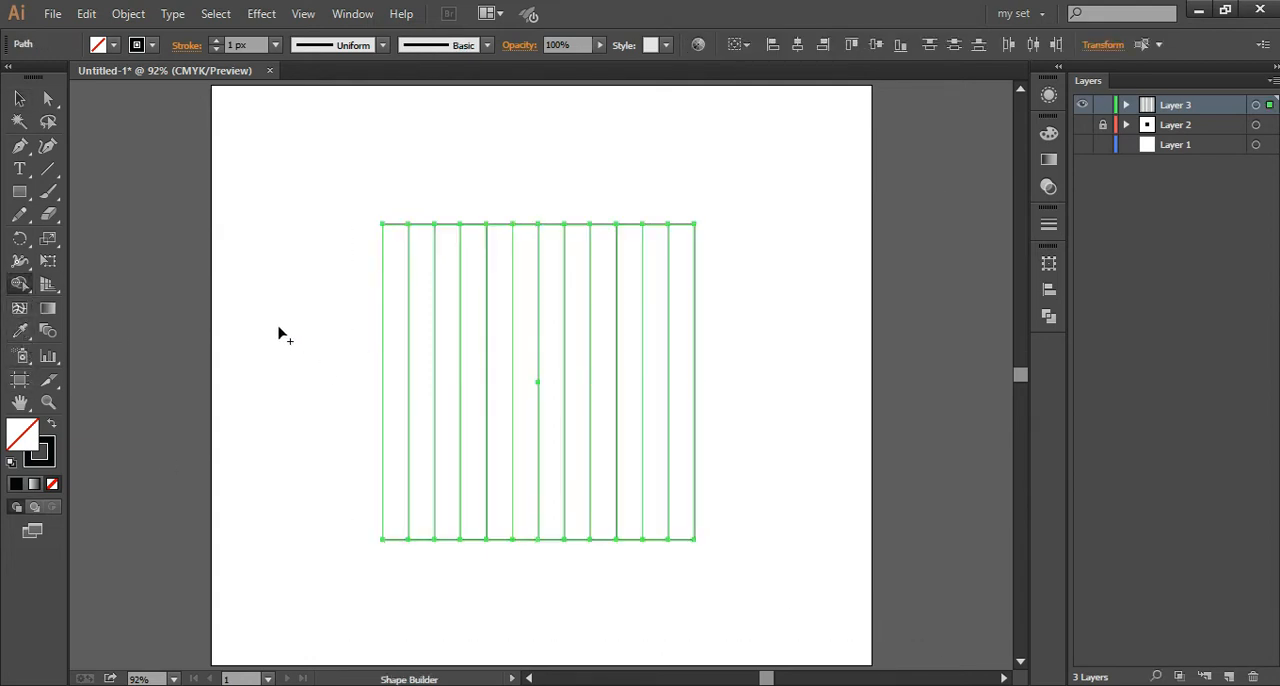
pyautogui.hotkey('ctrl', '+')
pyautogui.hotkey('ctrl', '+')
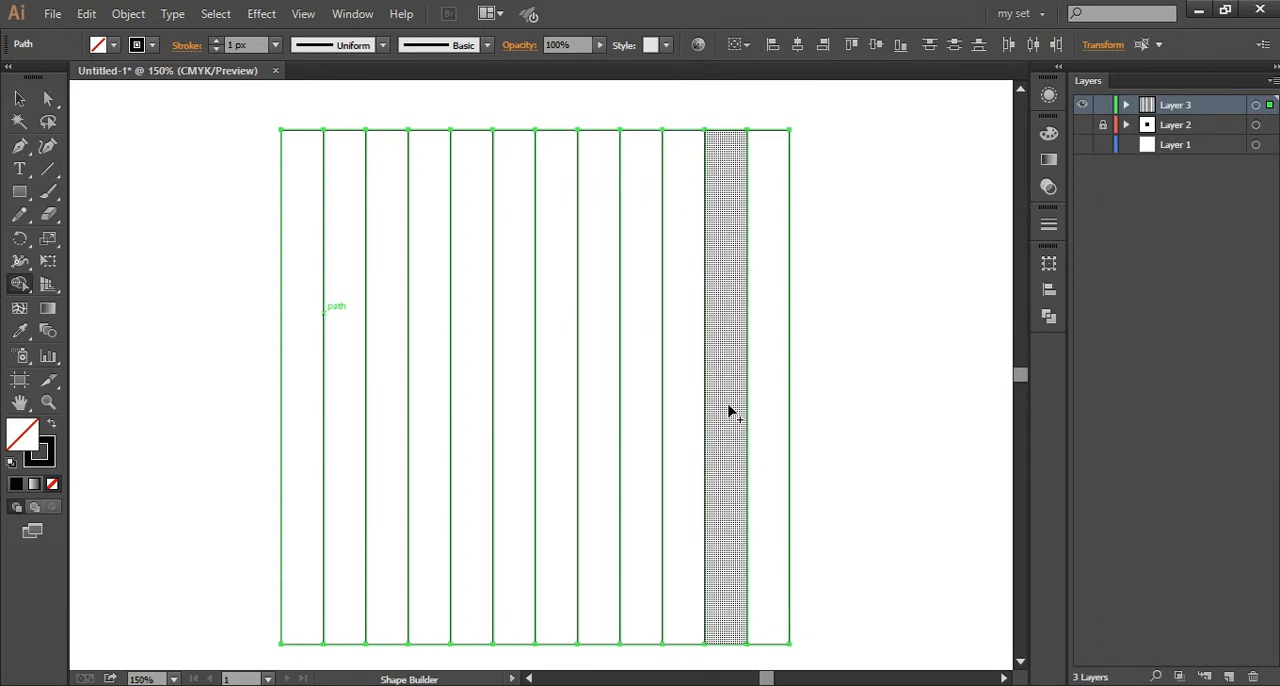
pyautogui.click(18, 99)
pyautogui.click(146, 190)
# Step: Group all the strips of the striped square into one object
pyautogui.press('-')
pyautogui.hotkey('ctrl', '-')
pyautogui.hotkey('ctrl', '-')
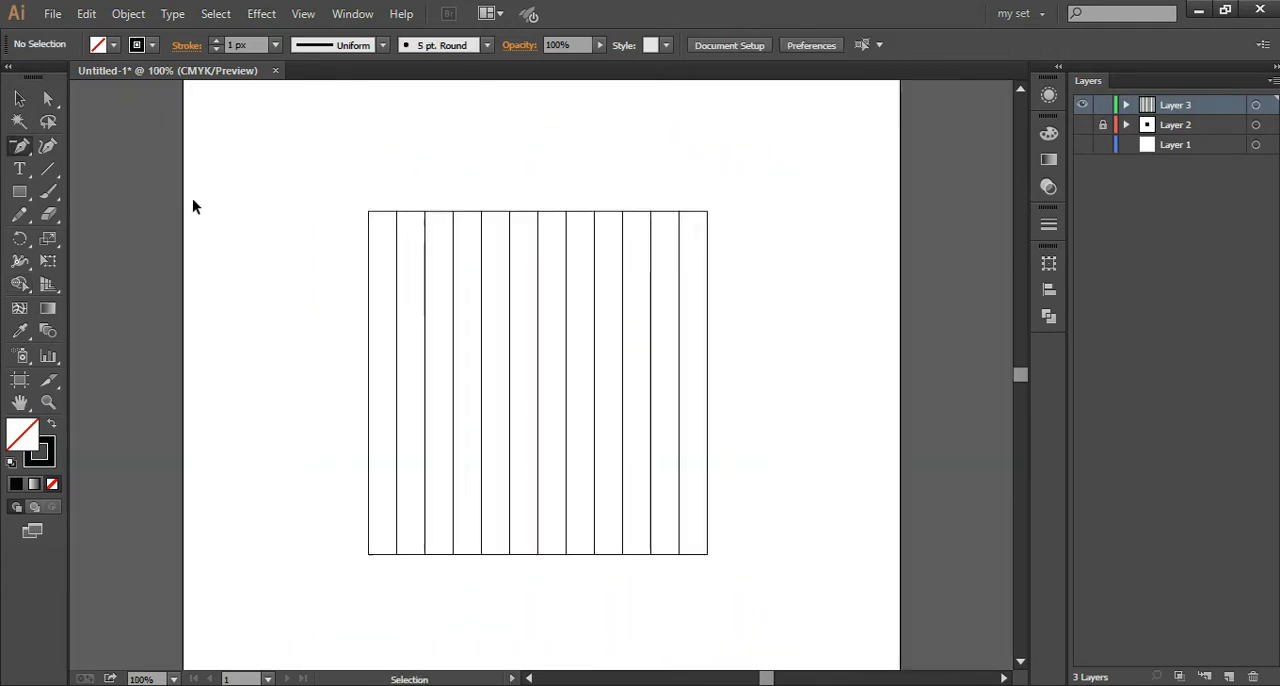
pyautogui.click(340, 243)
pyautogui.click(802, 376)
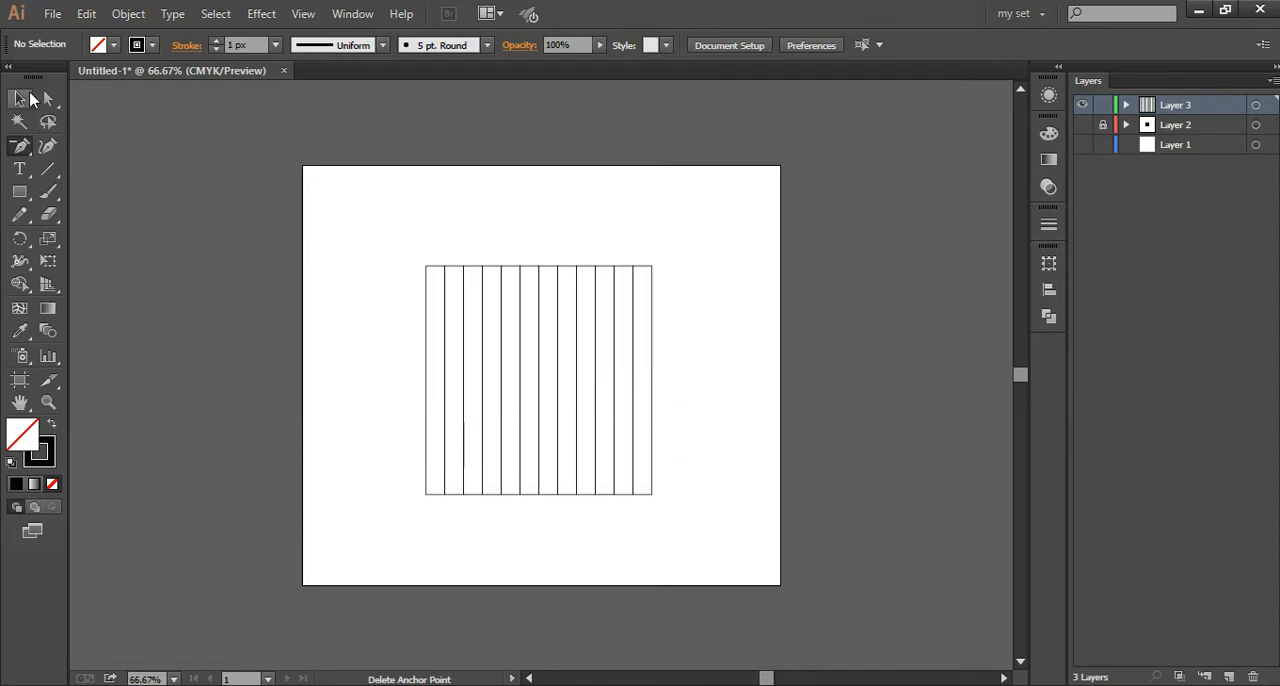
pyautogui.press('v')
pyautogui.moveTo(347, 223); pyautogui.dragTo(795, 563)
pyautogui.rightClick(720, 305)
pyautogui.click(775, 396)
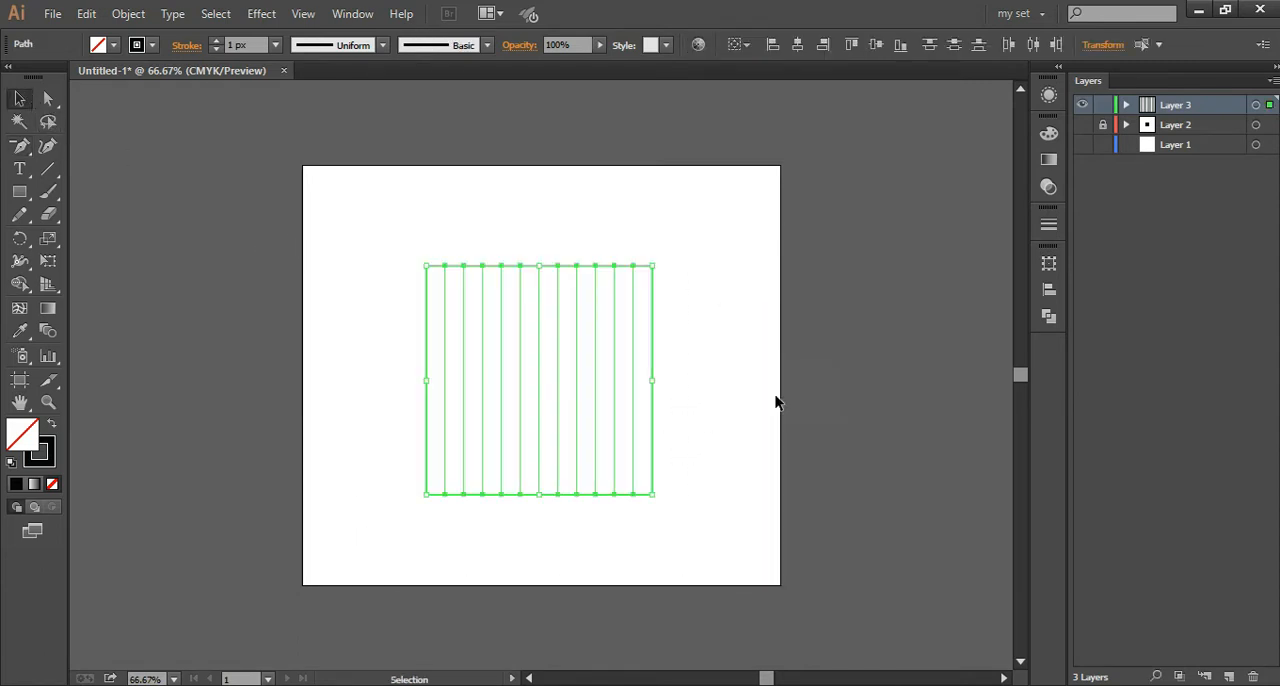
pyautogui.click(708, 368)
pyautogui.click(597, 342)
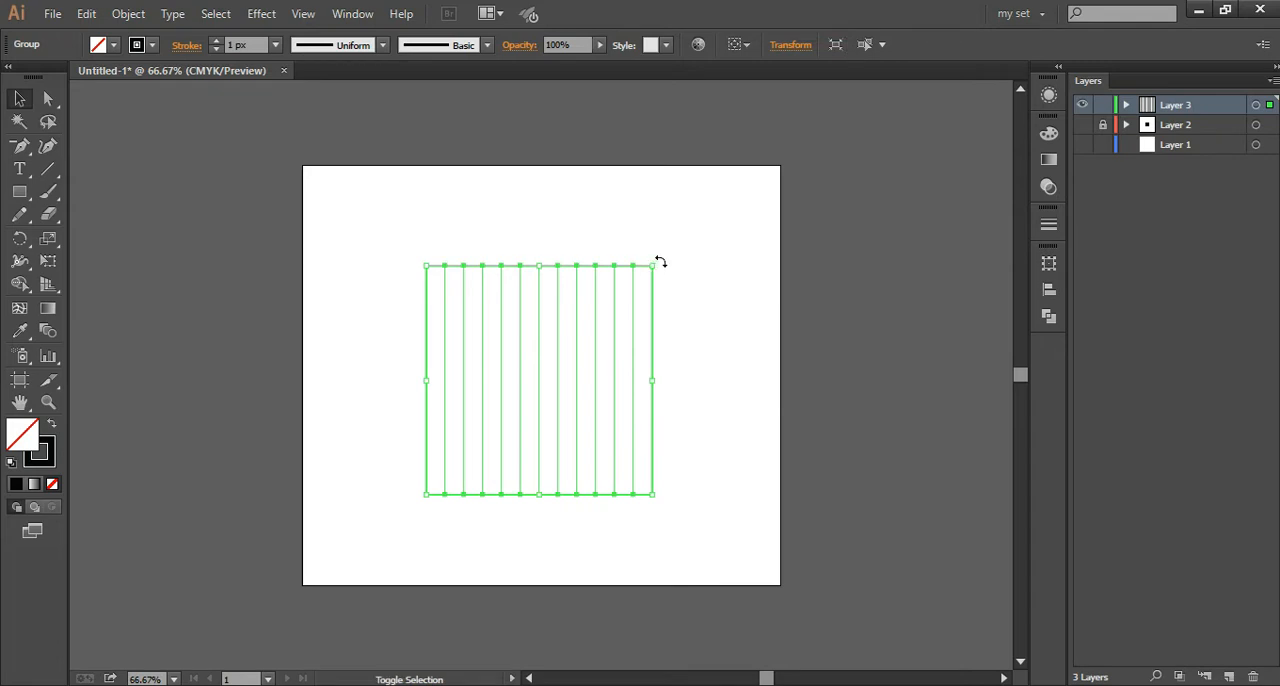
# Step: Rotate the striped group into a diamond whose stripes slope down from upper left to lower right
pyautogui.moveTo(660, 262); pyautogui.dragTo(683, 469)
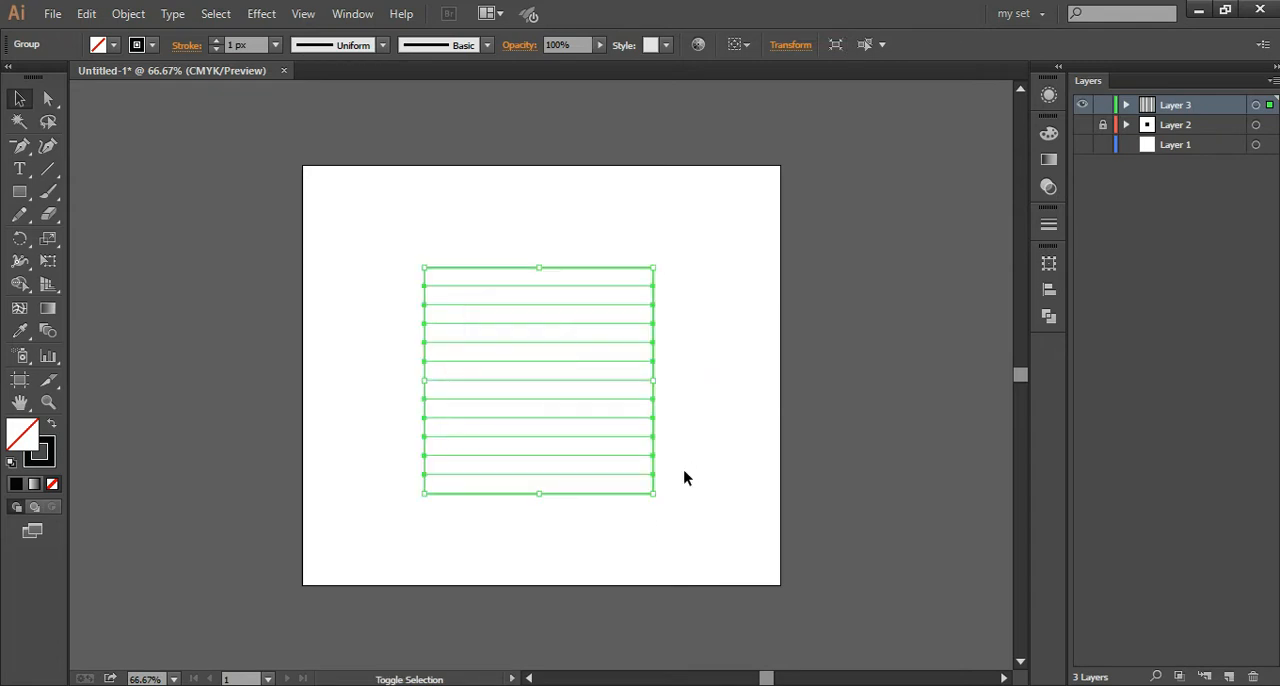
pyautogui.moveTo(657, 260); pyautogui.dragTo(710, 376)
pyautogui.click(654, 263)
pyautogui.hotkey('ctrl', '+')
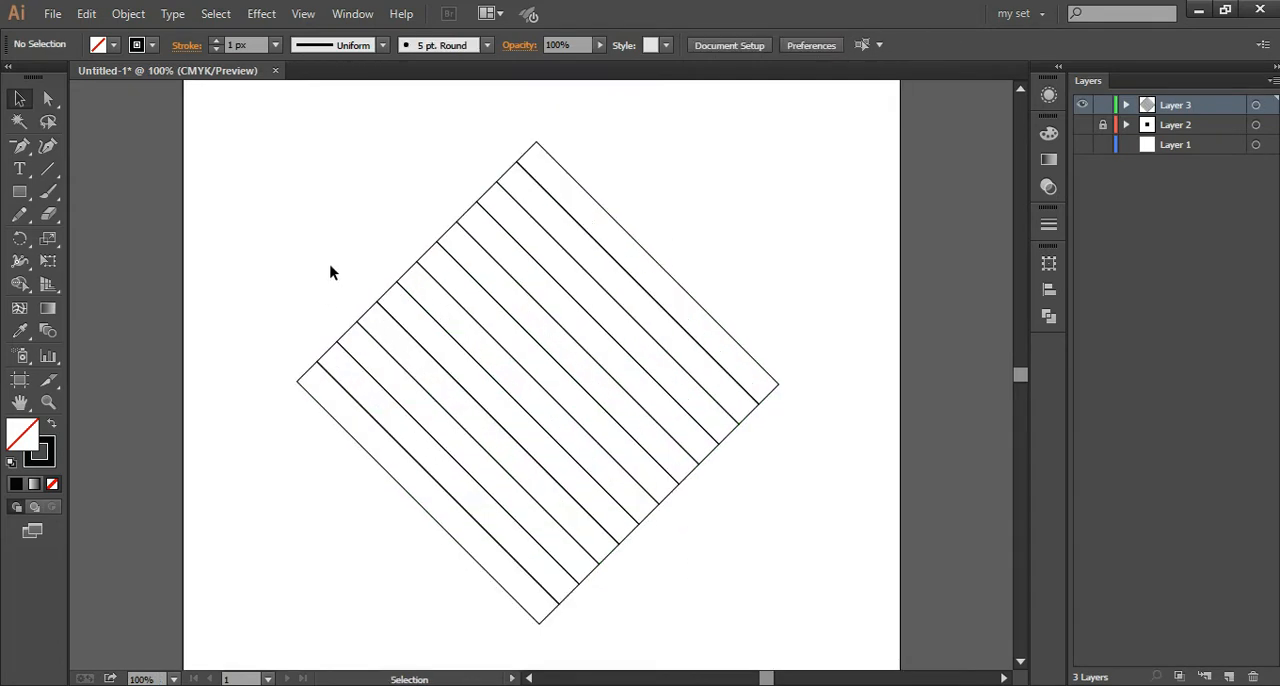
# Step: Scale the striped diamond down proportionally about its centre to roughly two thirds of its size
pyautogui.hotkey('ctrl', 'a')
pyautogui.hotkey('ctrl', '-')
pyautogui.hotkey('ctrl', '-')
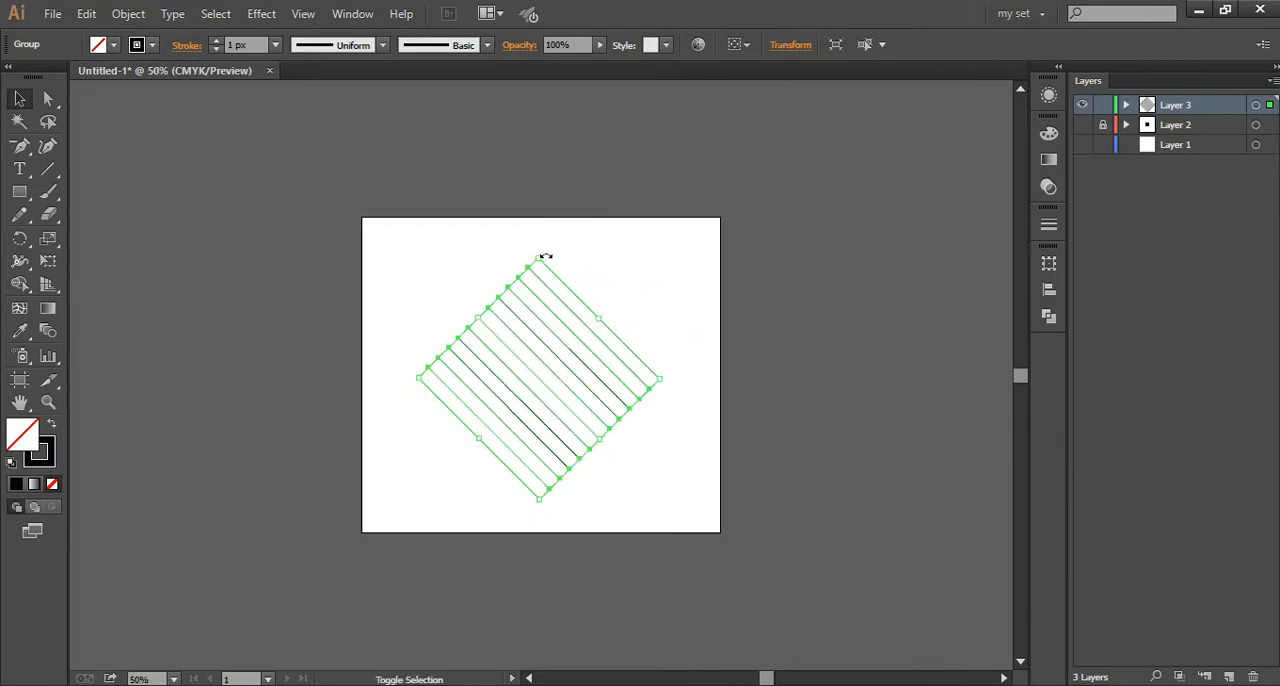
pyautogui.moveTo(545, 257); pyautogui.dragTo(545, 295)
pyautogui.click(590, 276)
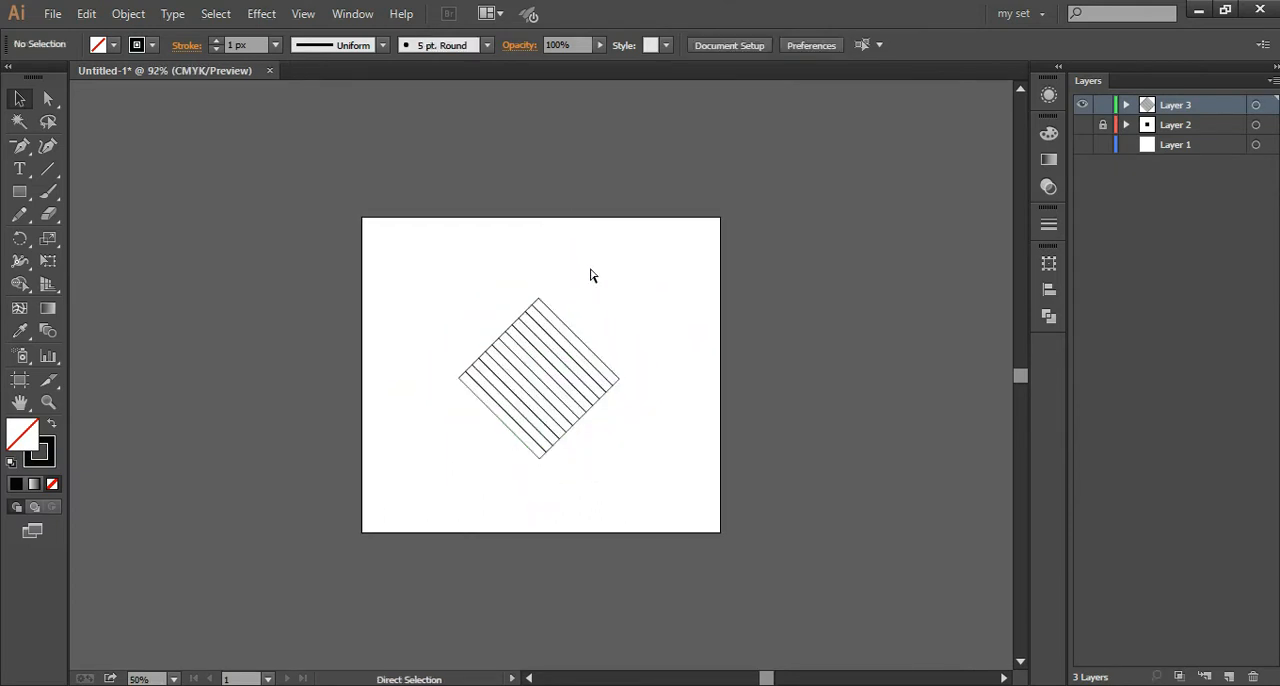
# Step: Nudge the striped diamond slightly up and to the right on the artboard
pyautogui.hotkey('ctrl', '0')
pyautogui.moveTo(394, 229); pyautogui.dragTo(762, 594)
pyautogui.hotkey('shift', 'Up')
pyautogui.hotkey('shift', 'Right')
pyautogui.click(713, 434)
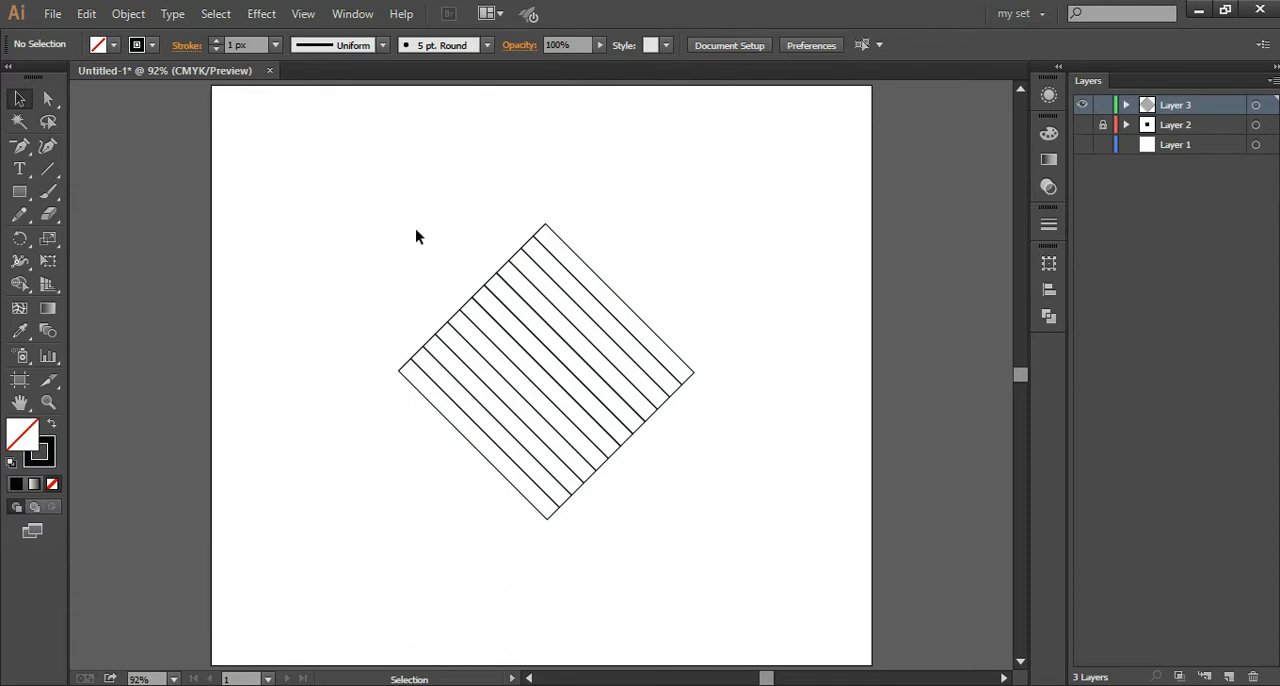
# Step: Ungroup the striped diamond into its individual strips
pyautogui.click(508, 277)
pyautogui.rightClick(640, 180)
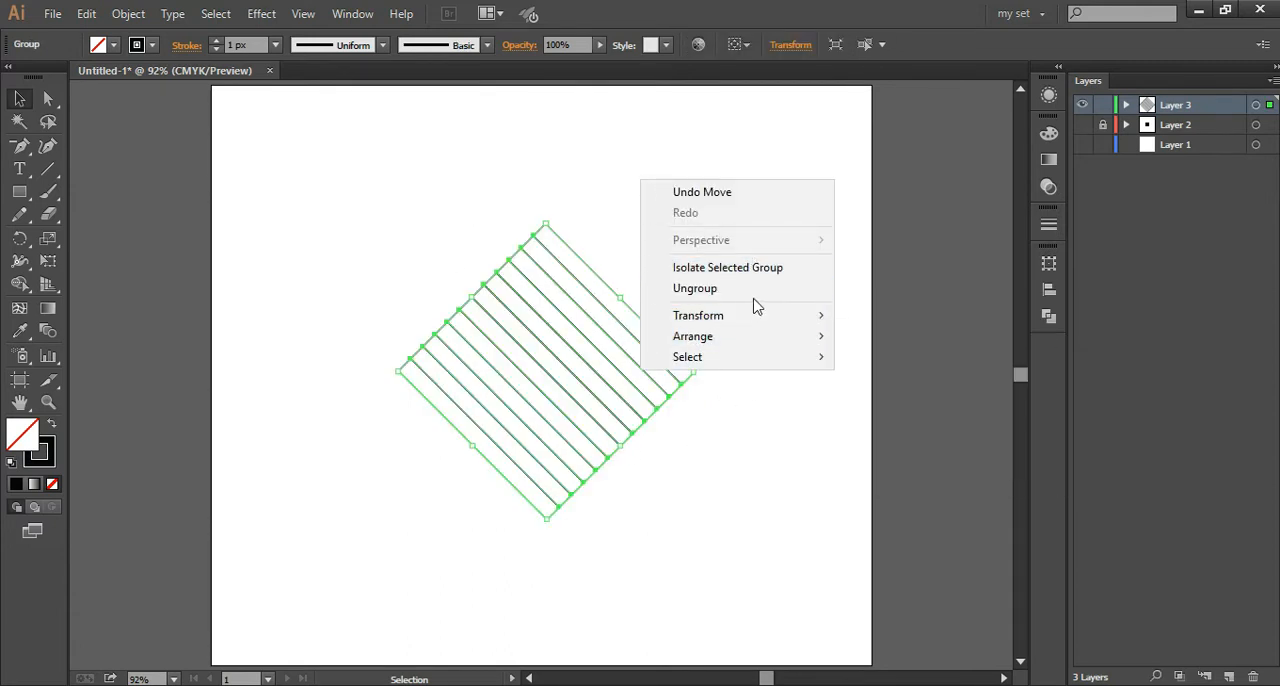
pyautogui.click(728, 290)
pyautogui.click(708, 308)
# Step: Fill the strip on the diamond's lower-left edge with dark grey at 14% brightness and no stroke
pyautogui.hotkey('ctrl', '+')
pyautogui.hotkey('ctrl', '+')
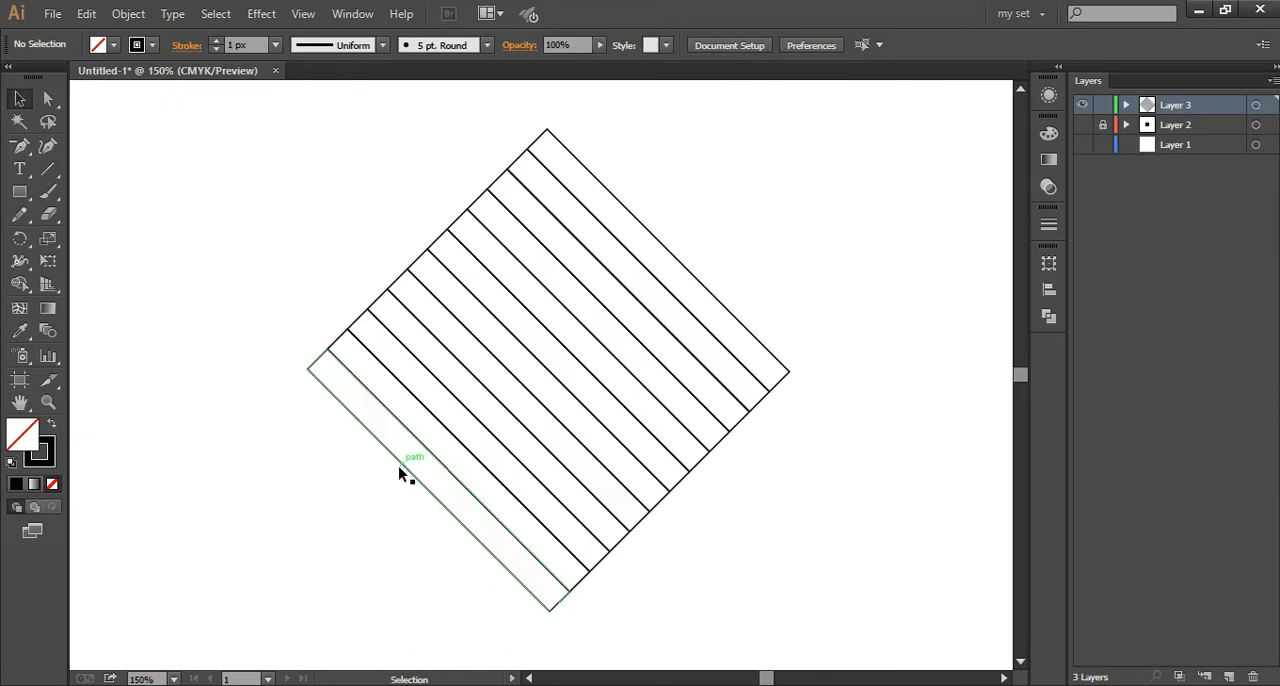
pyautogui.click(400, 464)
pyautogui.click(51, 424)
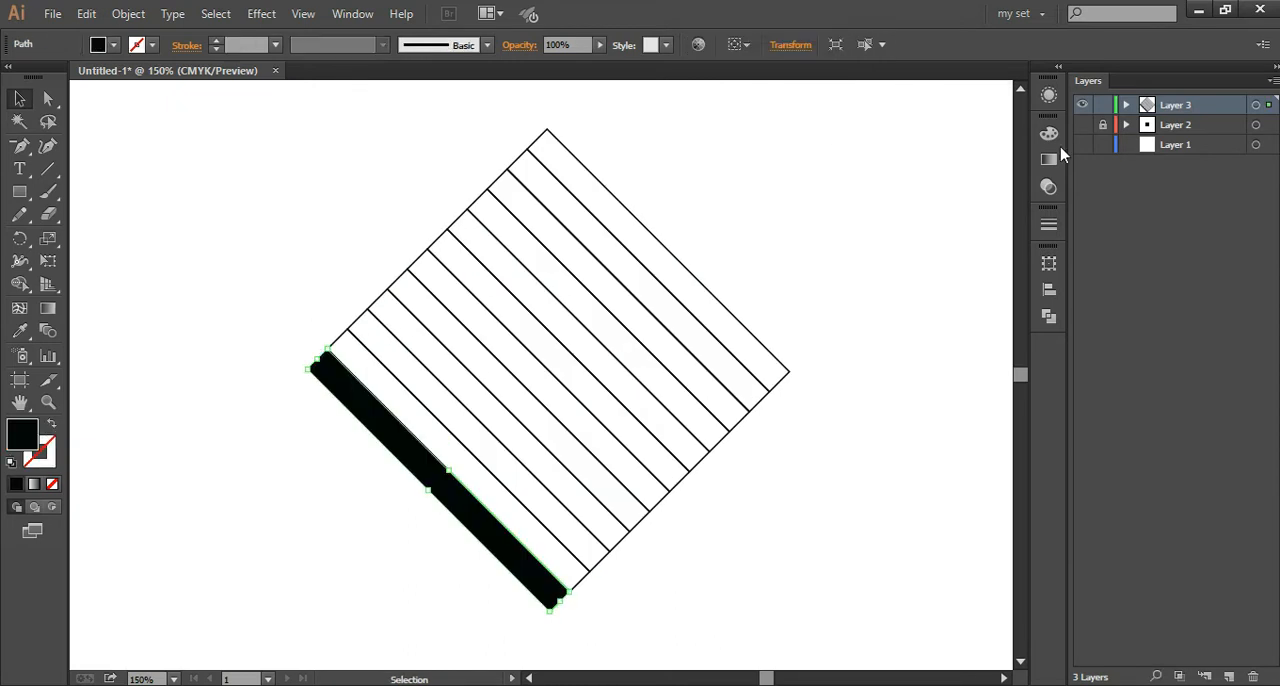
pyautogui.click(1049, 133)
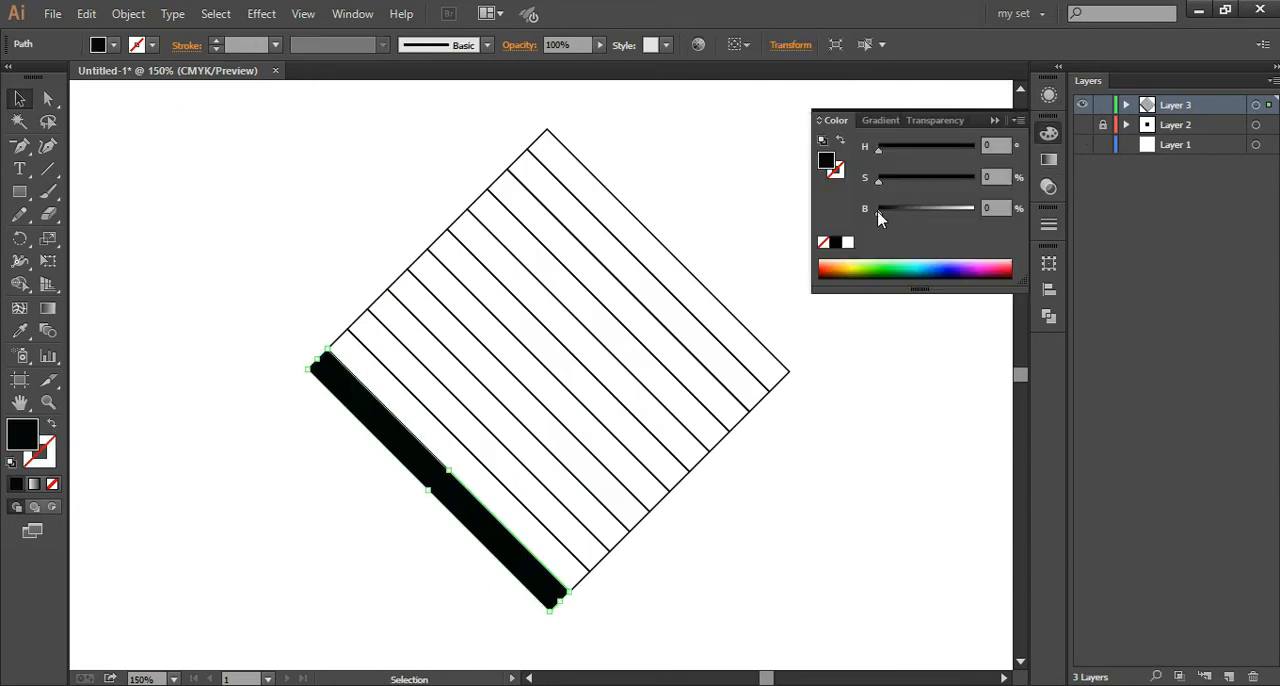
pyautogui.moveTo(885, 222); pyautogui.dragTo(895, 222)
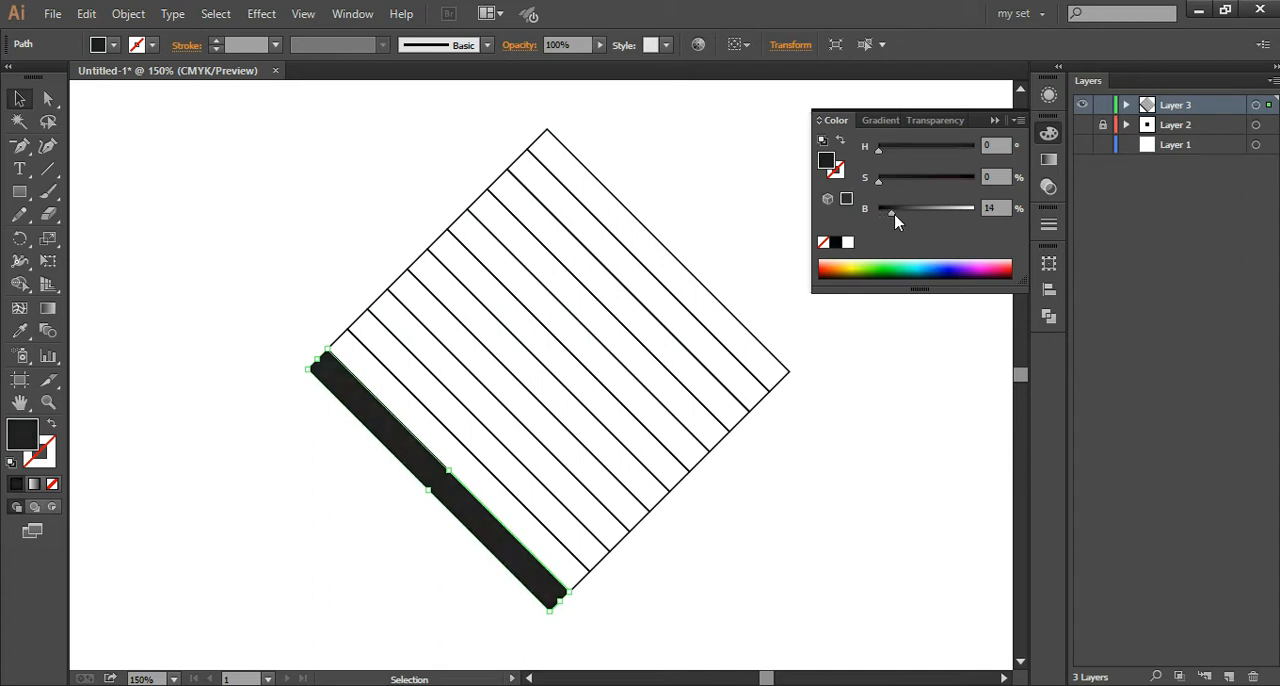
pyautogui.click(917, 496)
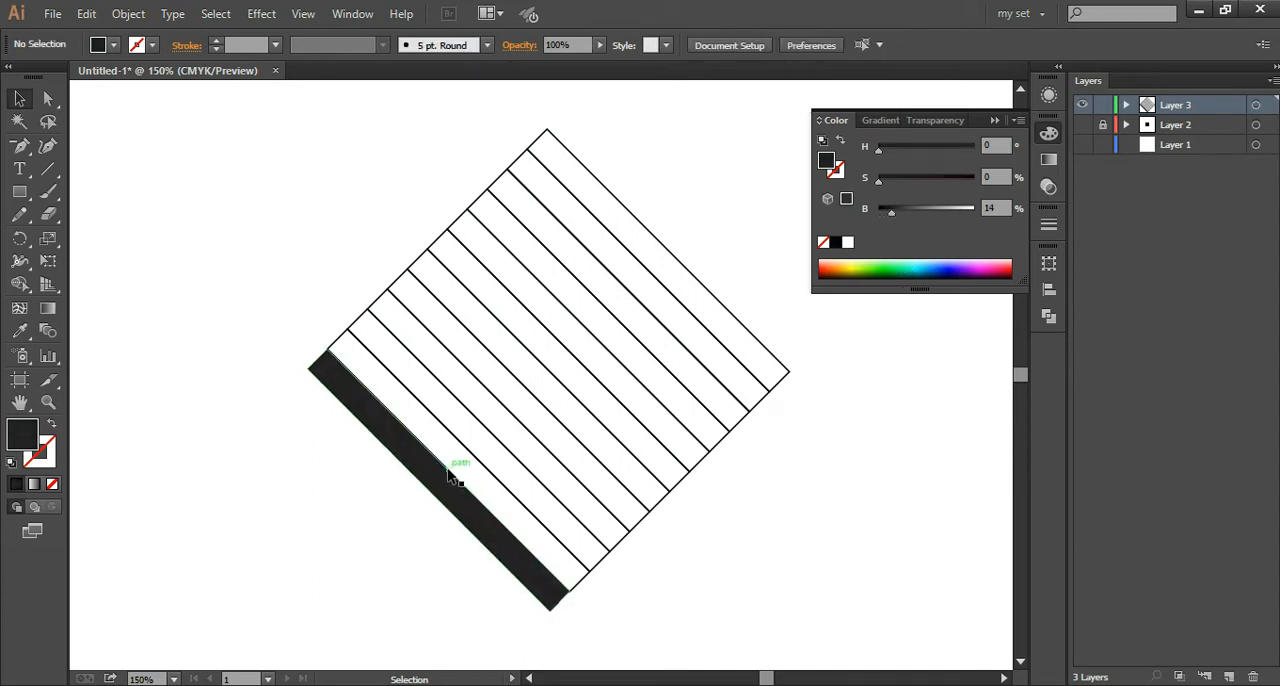
# Step: Copy the dark strip's appearance to the second strip and set its fill brightness to 26%
pyautogui.click(467, 454)
pyautogui.press('i')
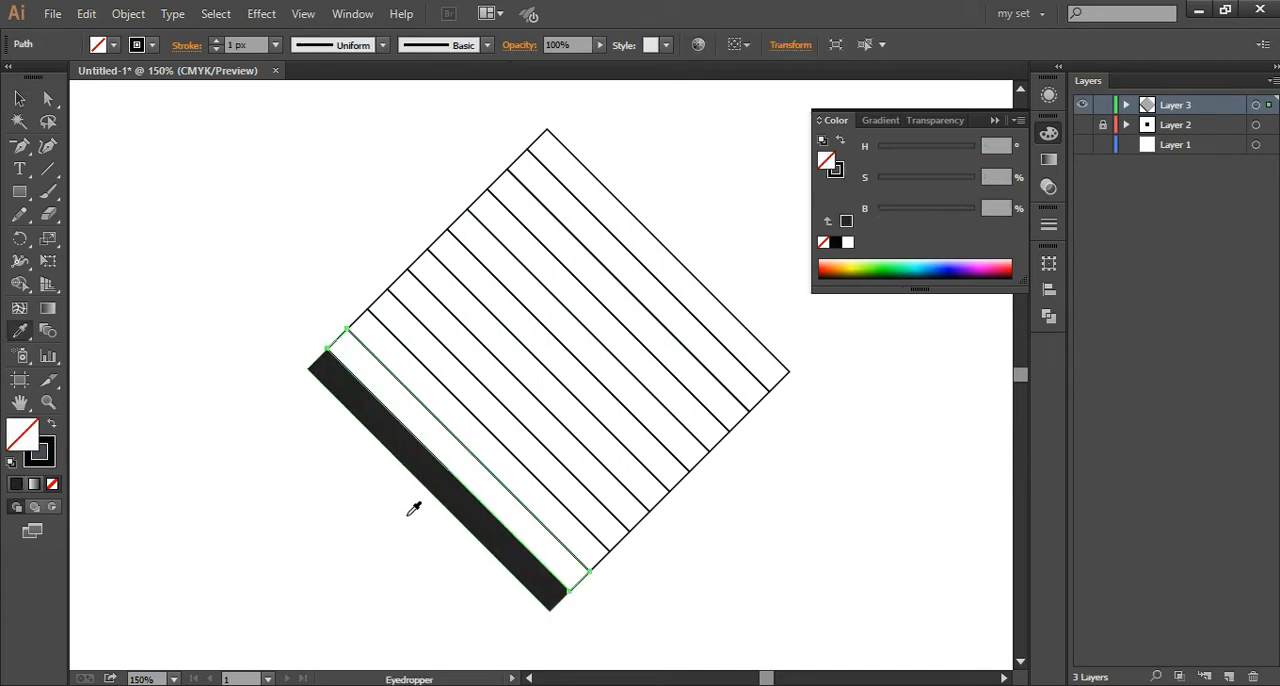
pyautogui.click(443, 477)
pyautogui.moveTo(895, 217); pyautogui.dragTo(904, 214)
pyautogui.click(19, 98)
pyautogui.click(257, 149)
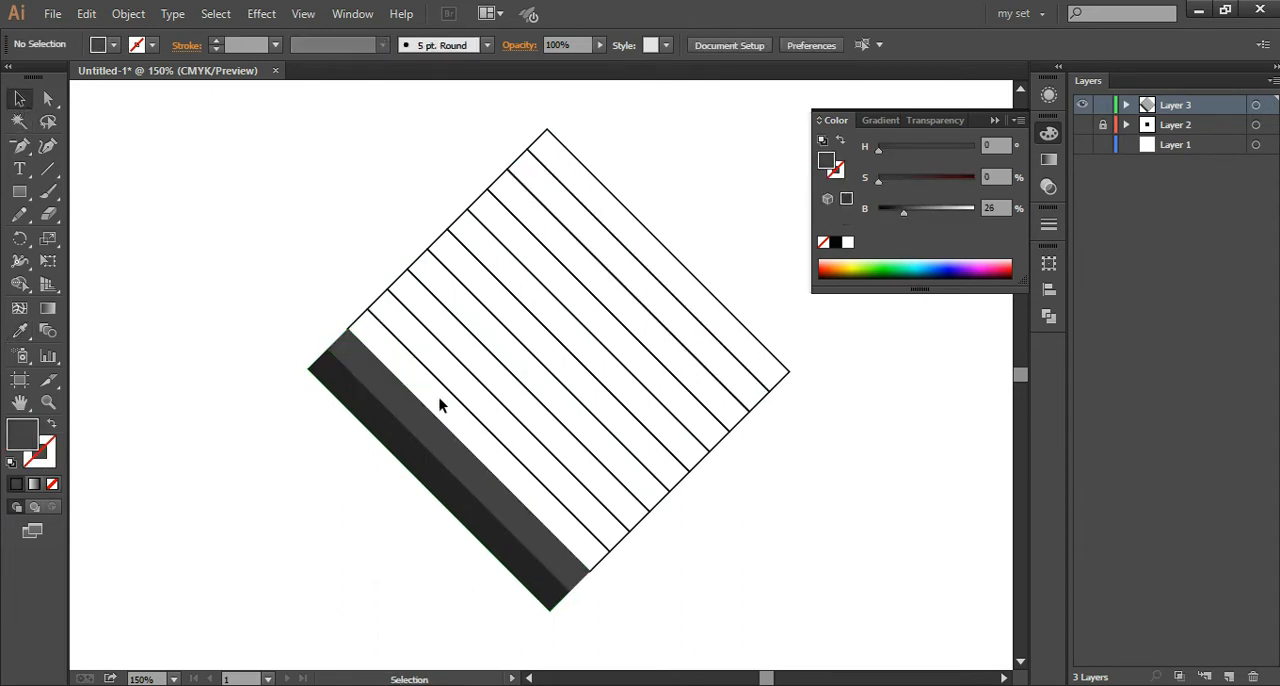
# Step: Copy the second strip's appearance to the third strip and set its fill brightness to 35%
pyautogui.press('i')
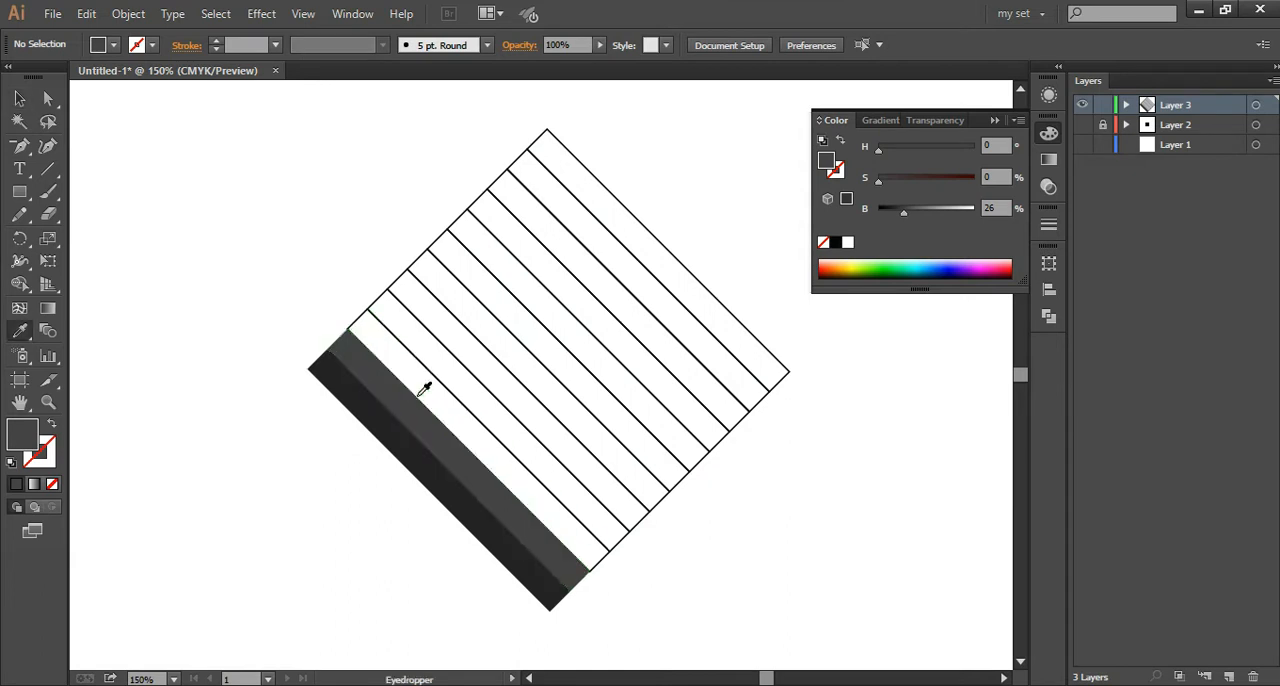
pyautogui.click(17, 102)
pyautogui.click(421, 387)
pyautogui.press('i')
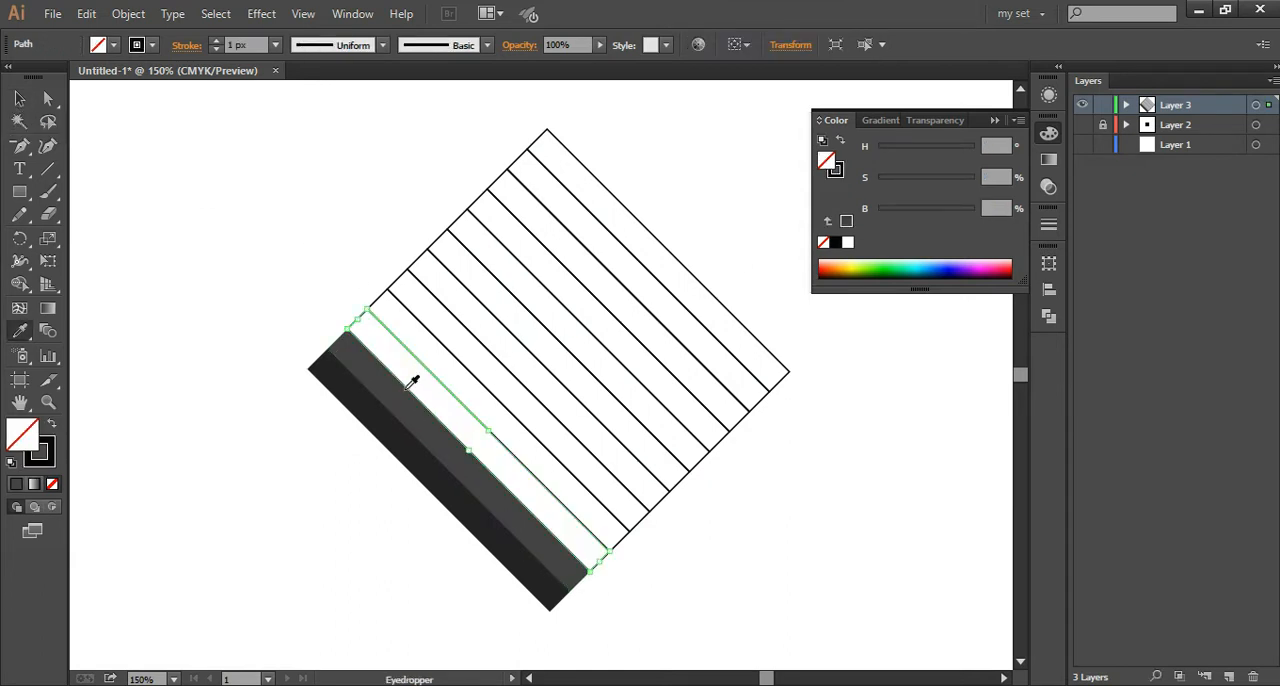
pyautogui.click(420, 405)
pyautogui.moveTo(906, 219); pyautogui.dragTo(913, 215)
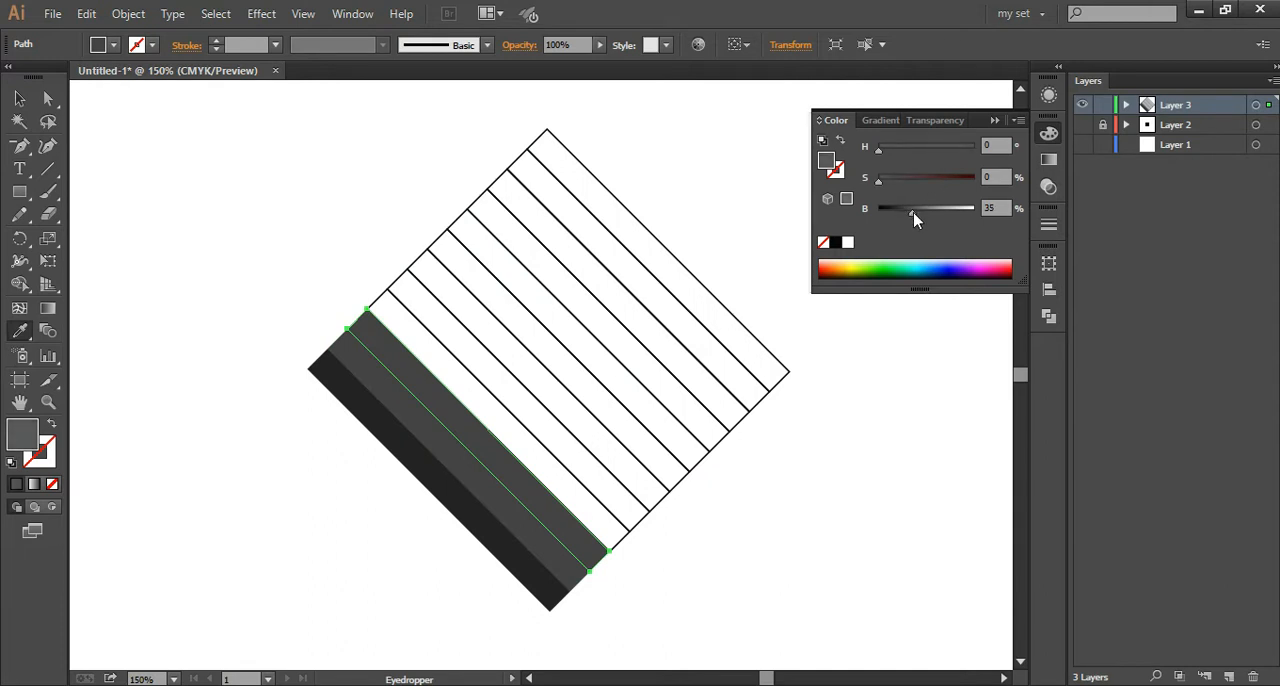
# Step: Copy the third strip's appearance to the fourth strip and set its fill brightness to 43%
pyautogui.press('v')
pyautogui.click(418, 326)
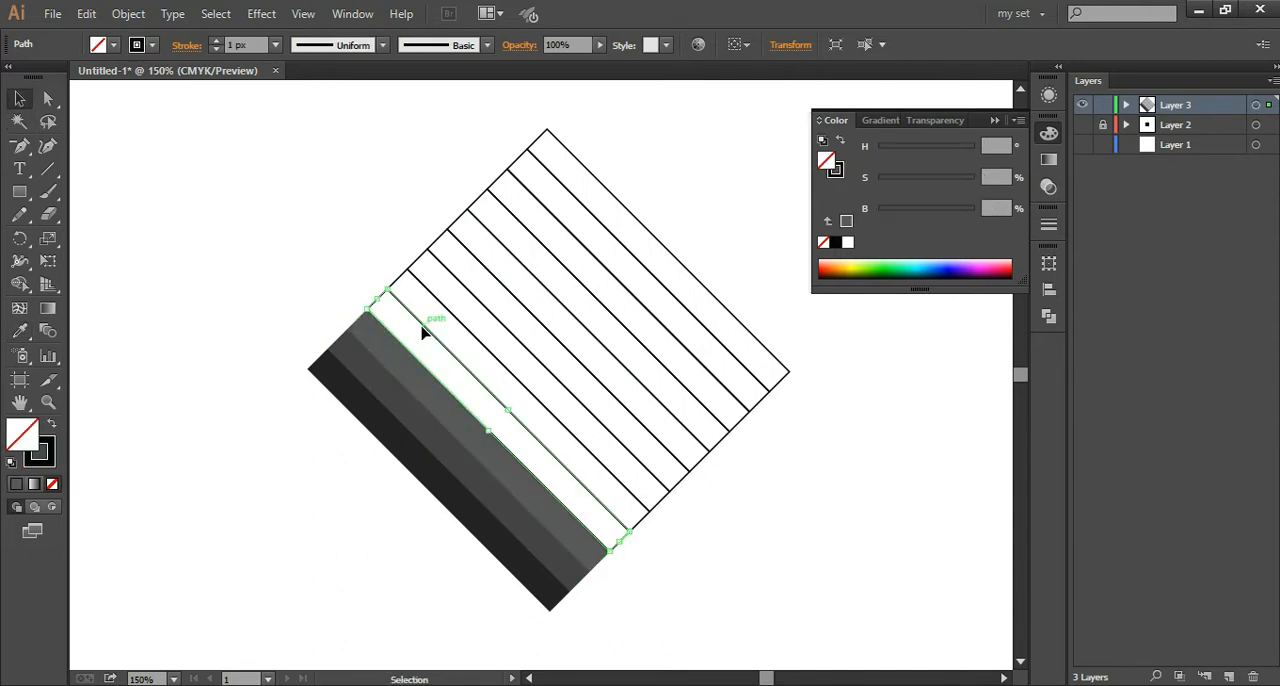
pyautogui.press('i')
pyautogui.click(462, 418)
pyautogui.moveTo(913, 213); pyautogui.dragTo(920, 212)
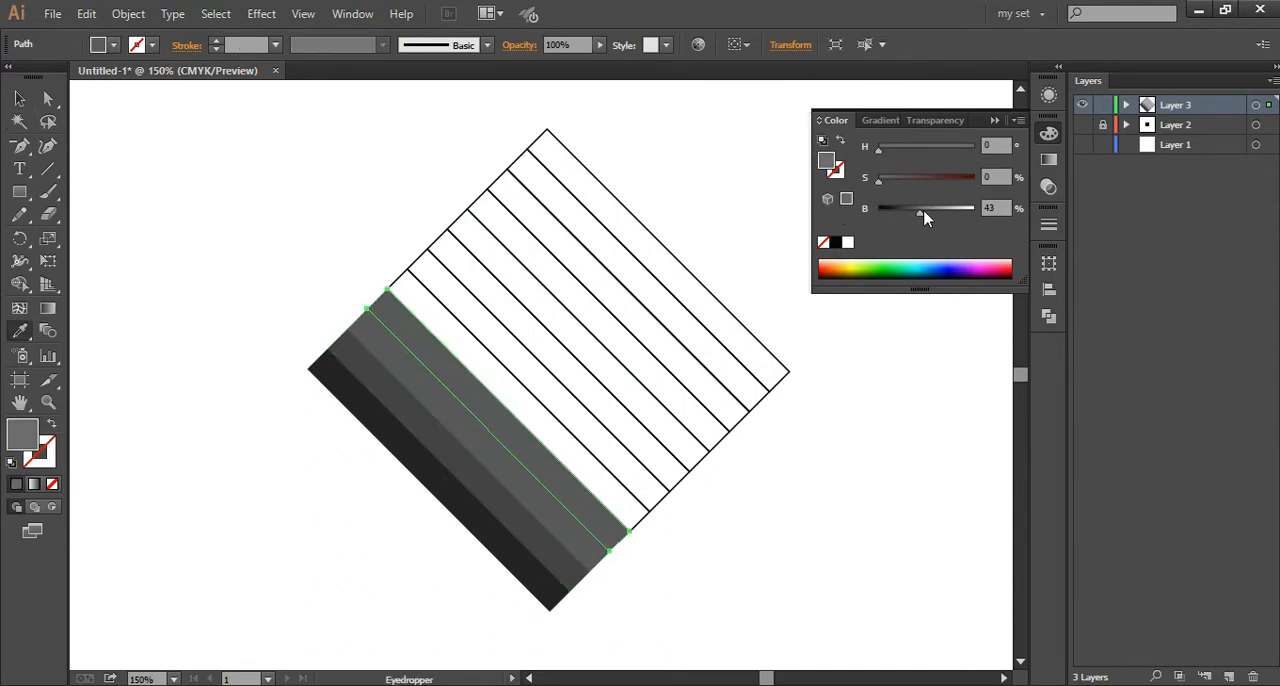
# Step: Copy the fourth strip's appearance to the fifth strip and set its fill brightness to 55%
pyautogui.press('v')
pyautogui.click(493, 360)
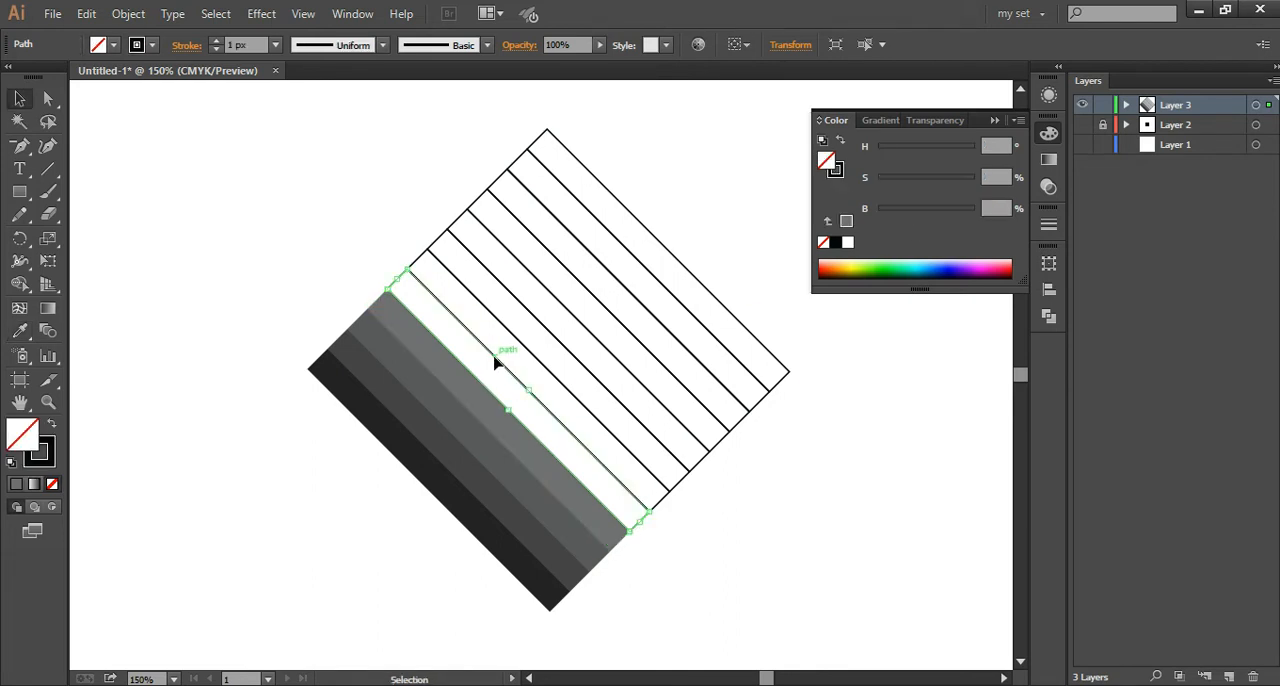
pyautogui.press('i')
pyautogui.click(486, 396)
pyautogui.moveTo(922, 213); pyautogui.dragTo(931, 210)
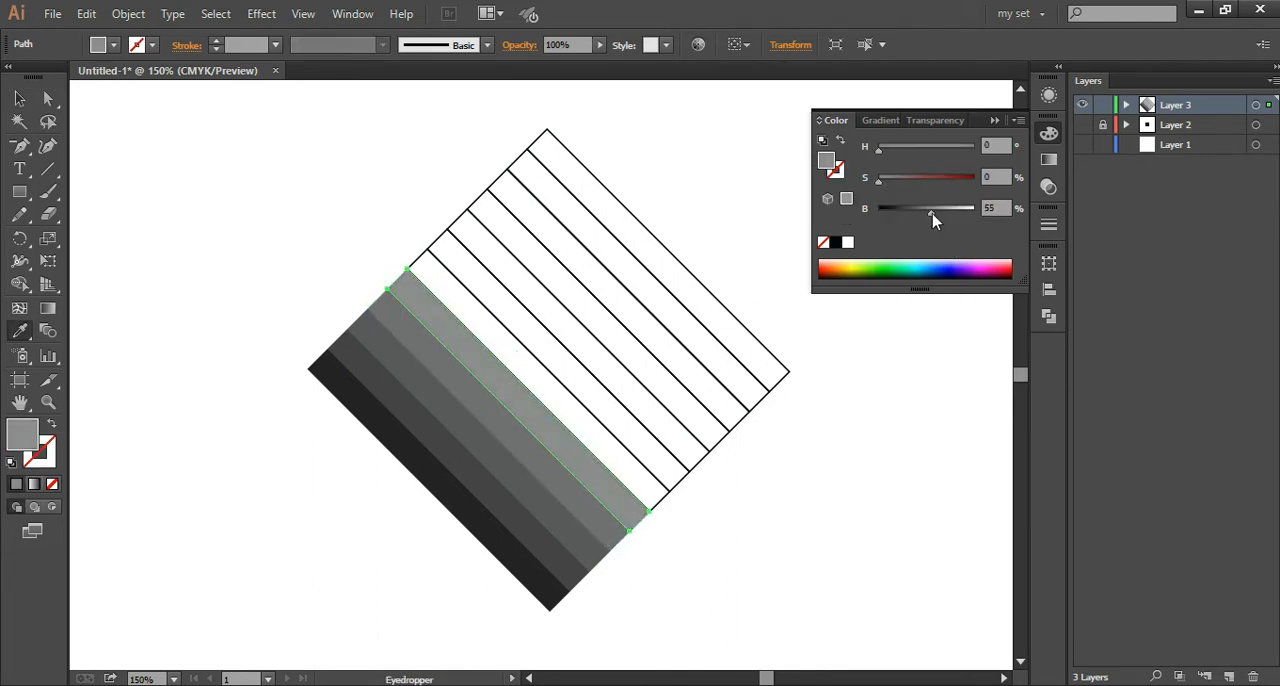
# Step: Copy the fifth strip's appearance to the sixth strip and set its fill brightness to 64%
pyautogui.press('v')
pyautogui.click(566, 384)
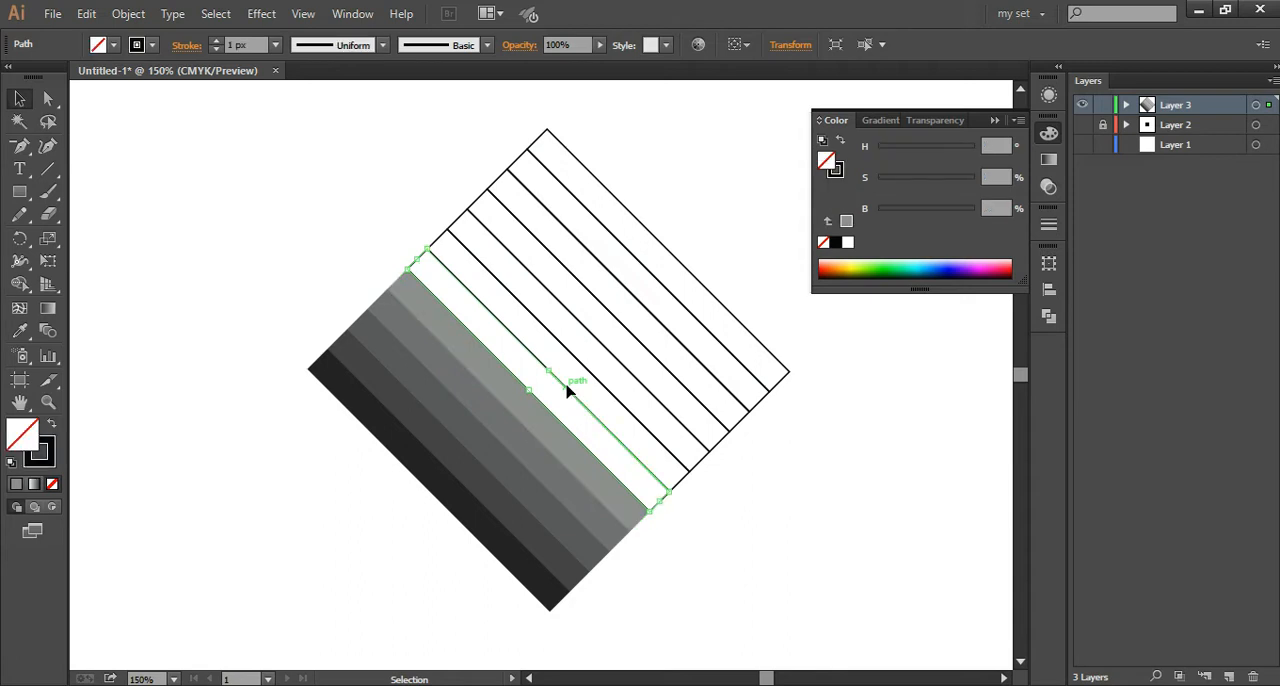
pyautogui.press('i')
pyautogui.click(551, 400)
pyautogui.moveTo(931, 214); pyautogui.dragTo(940, 214)
# Step: Copy the sixth strip's appearance to the seventh strip and set its fill brightness to 73%
pyautogui.press('v')
pyautogui.click(590, 378)
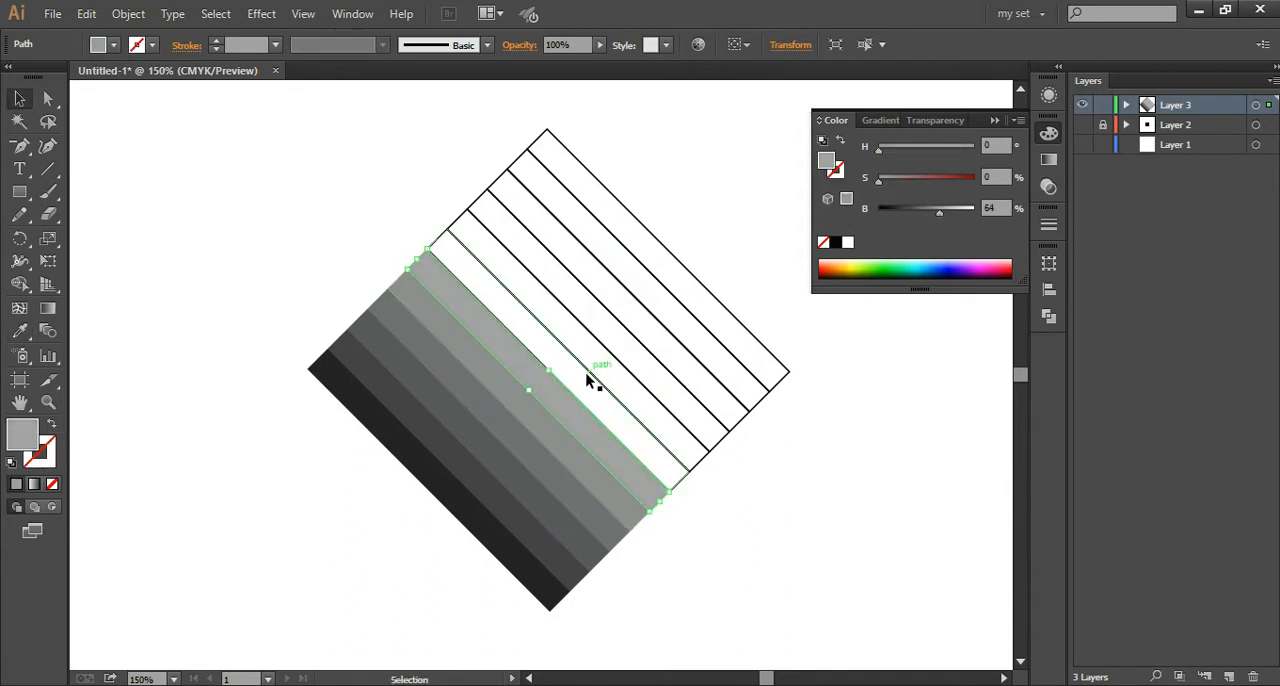
pyautogui.press('i')
pyautogui.click(574, 384)
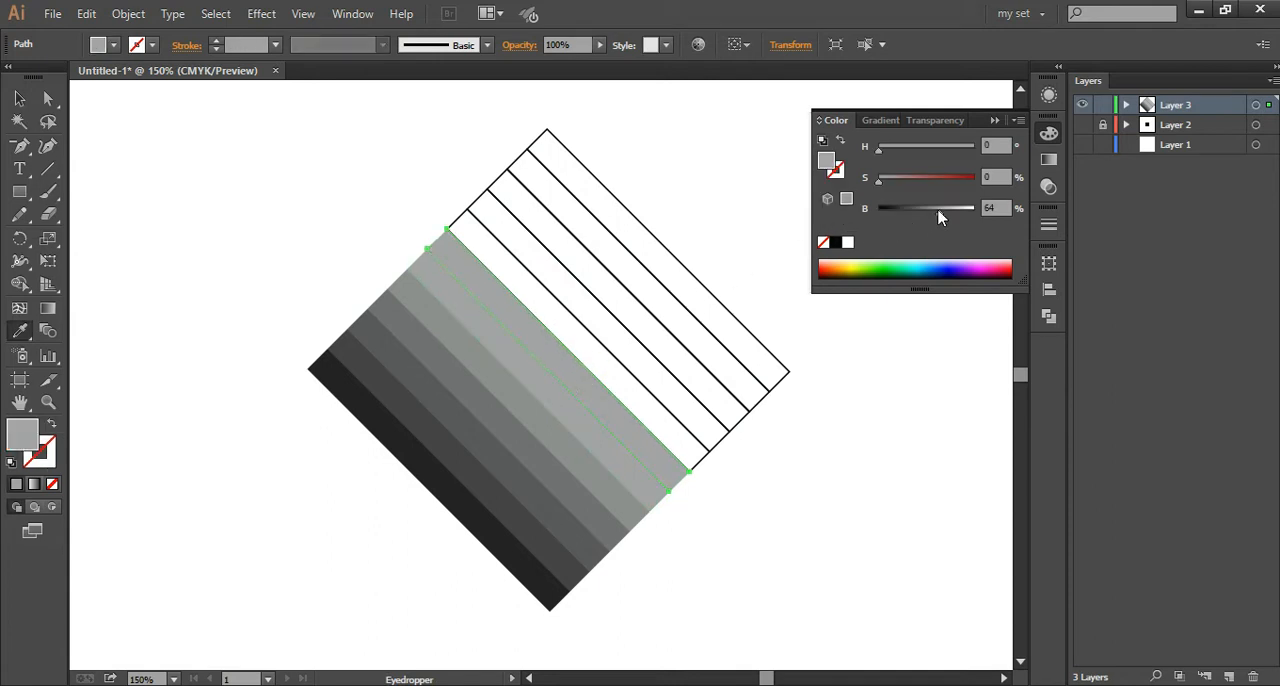
pyautogui.moveTo(940, 214); pyautogui.dragTo(948, 214)
# Step: Copy the seventh strip's appearance to the eighth strip and set its fill brightness to 80%
pyautogui.press('v')
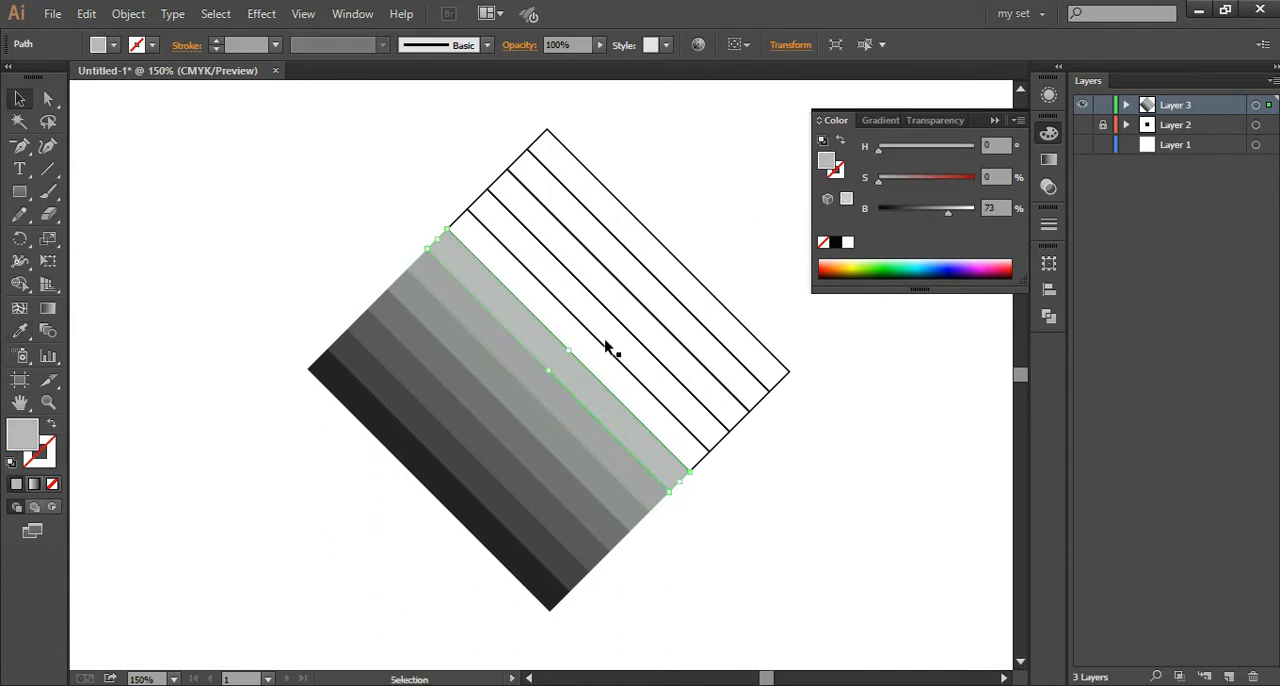
pyautogui.click(594, 342)
pyautogui.press('i')
pyautogui.click(599, 384)
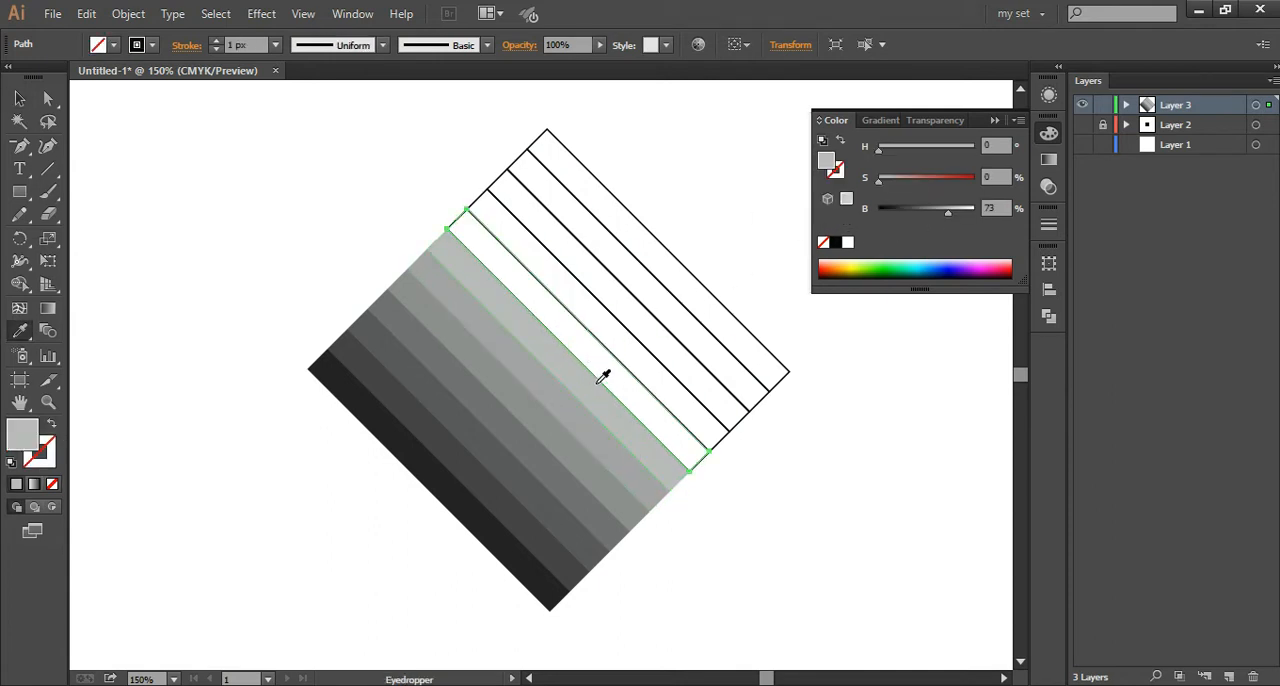
pyautogui.moveTo(948, 214); pyautogui.dragTo(956, 214)
# Step: Copy the eighth strip's appearance to the ninth strip and set its fill brightness to 87%
pyautogui.press('v')
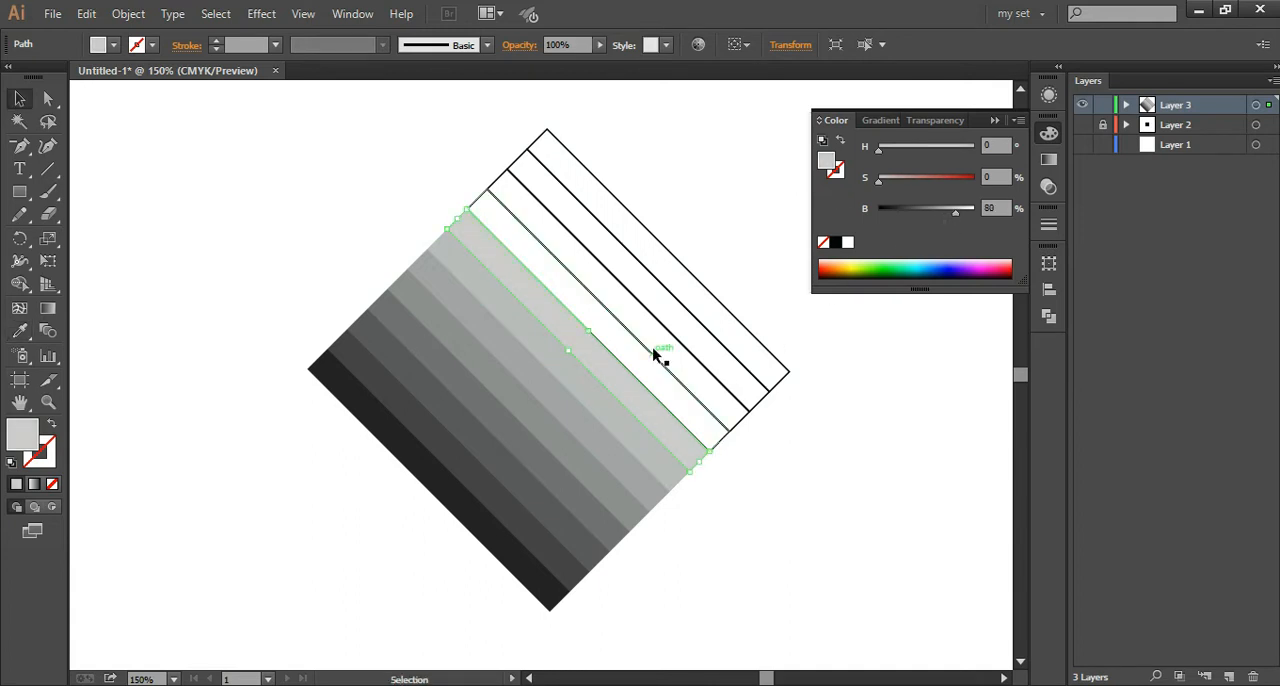
pyautogui.click(645, 350)
pyautogui.press('i')
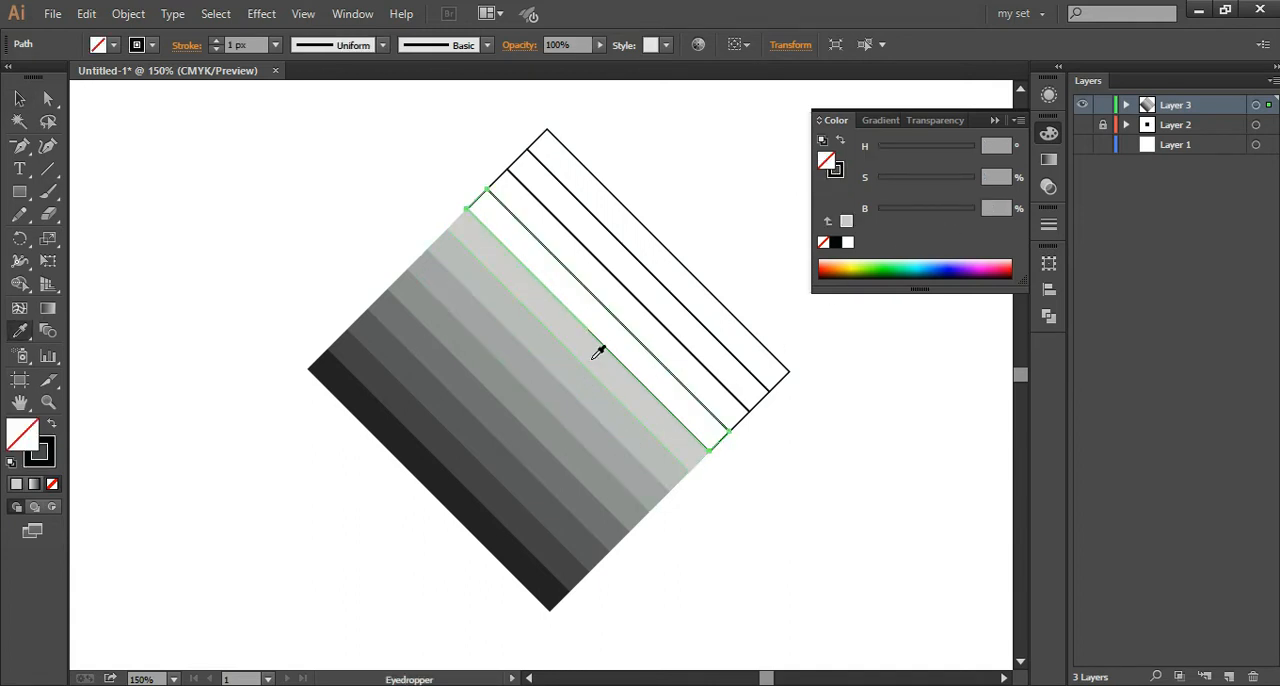
pyautogui.click(597, 349)
pyautogui.moveTo(956, 214); pyautogui.dragTo(966, 214)
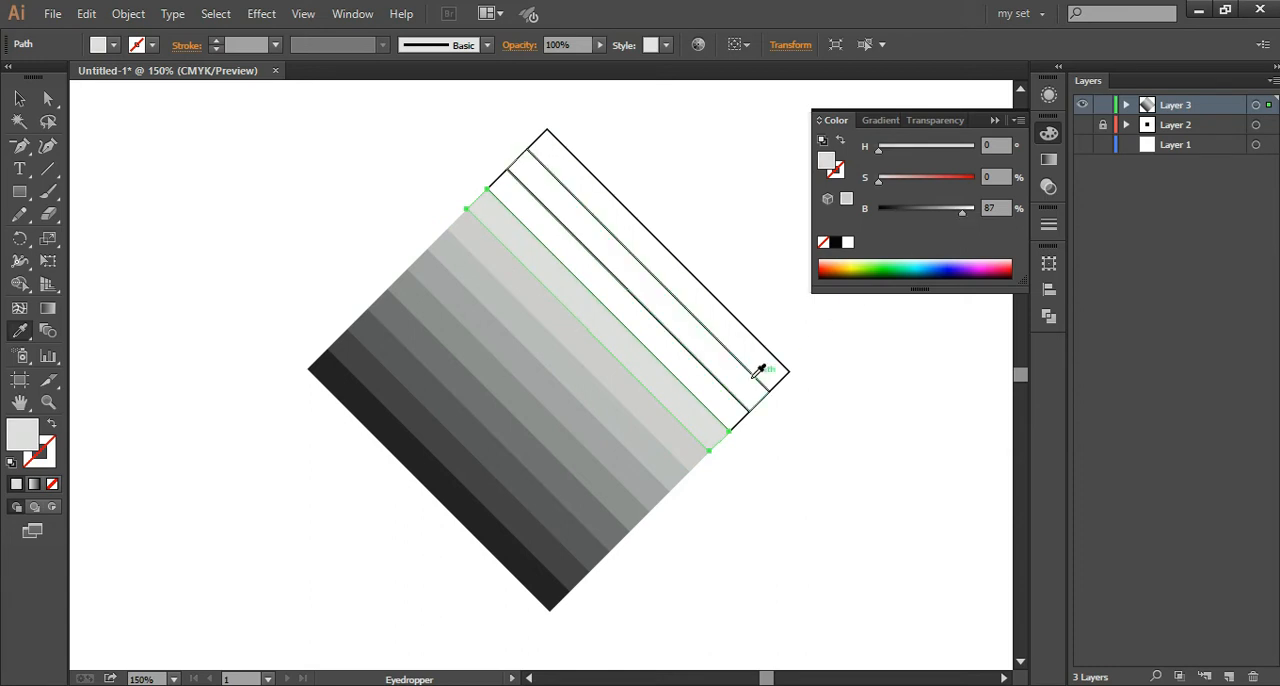
# Step: Copy the ninth strip's appearance to the tenth strip and set its fill brightness to 91%
pyautogui.press('v')
pyautogui.click(662, 325)
pyautogui.click(664, 371)
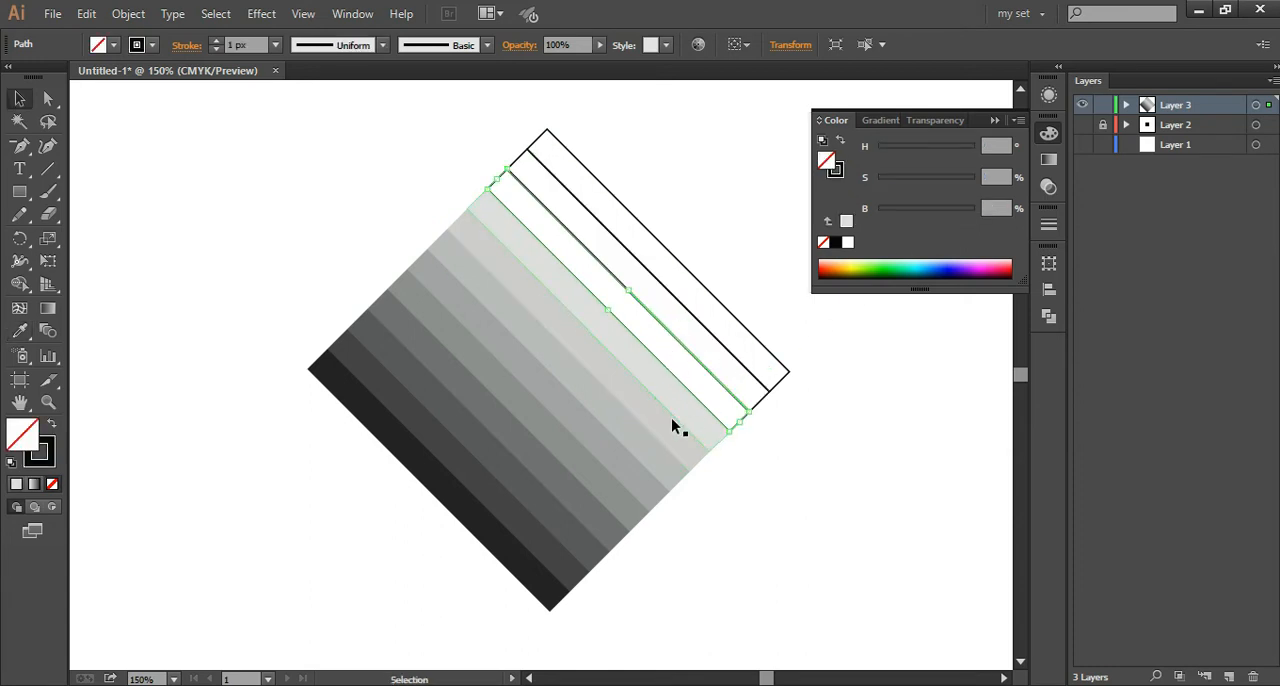
pyautogui.press('i')
pyautogui.click(646, 350)
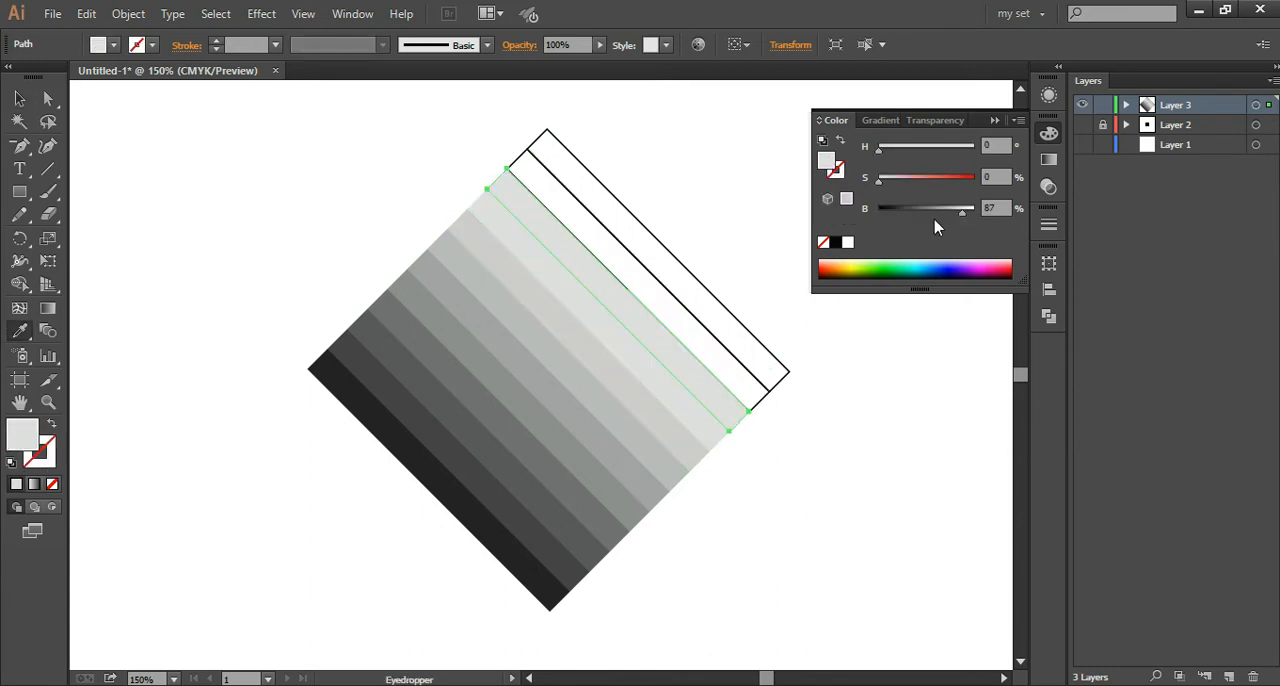
pyautogui.moveTo(966, 214); pyautogui.dragTo(969, 214)
# Step: Delete the two unfilled outline strips along the diamond's upper-right edge
pyautogui.click(19, 99)
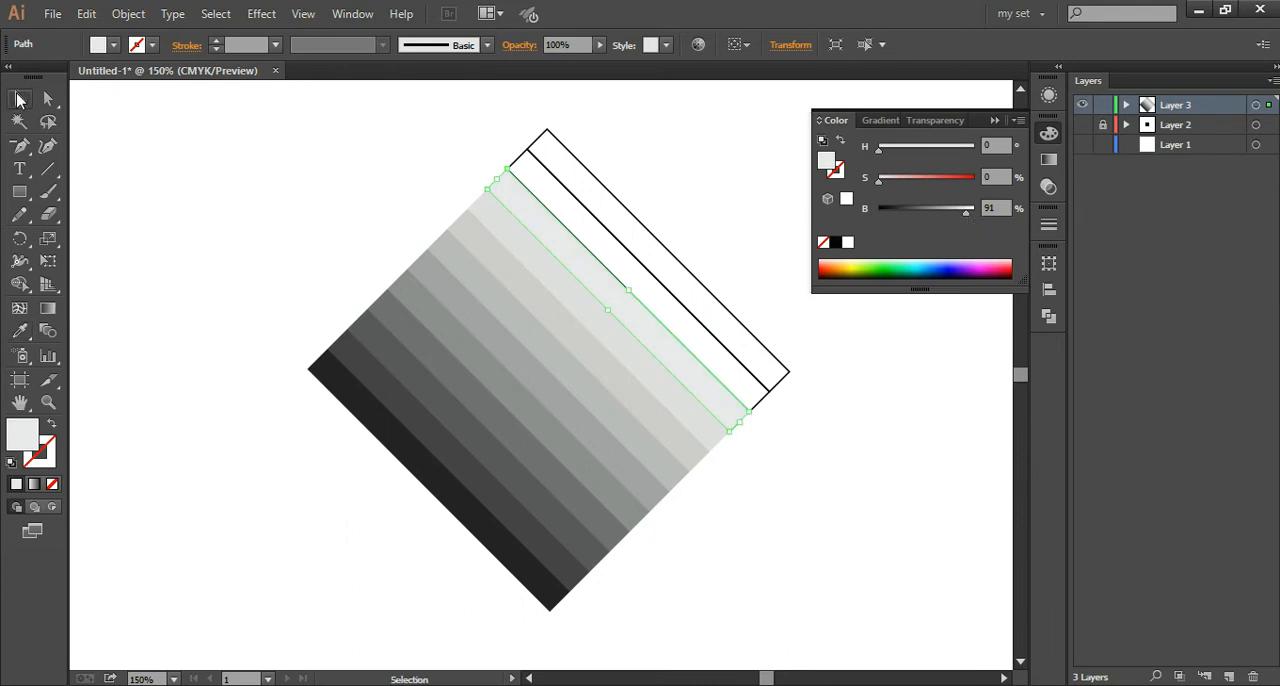
pyautogui.click(602, 180)
pyautogui.moveTo(591, 198); pyautogui.dragTo(595, 187)
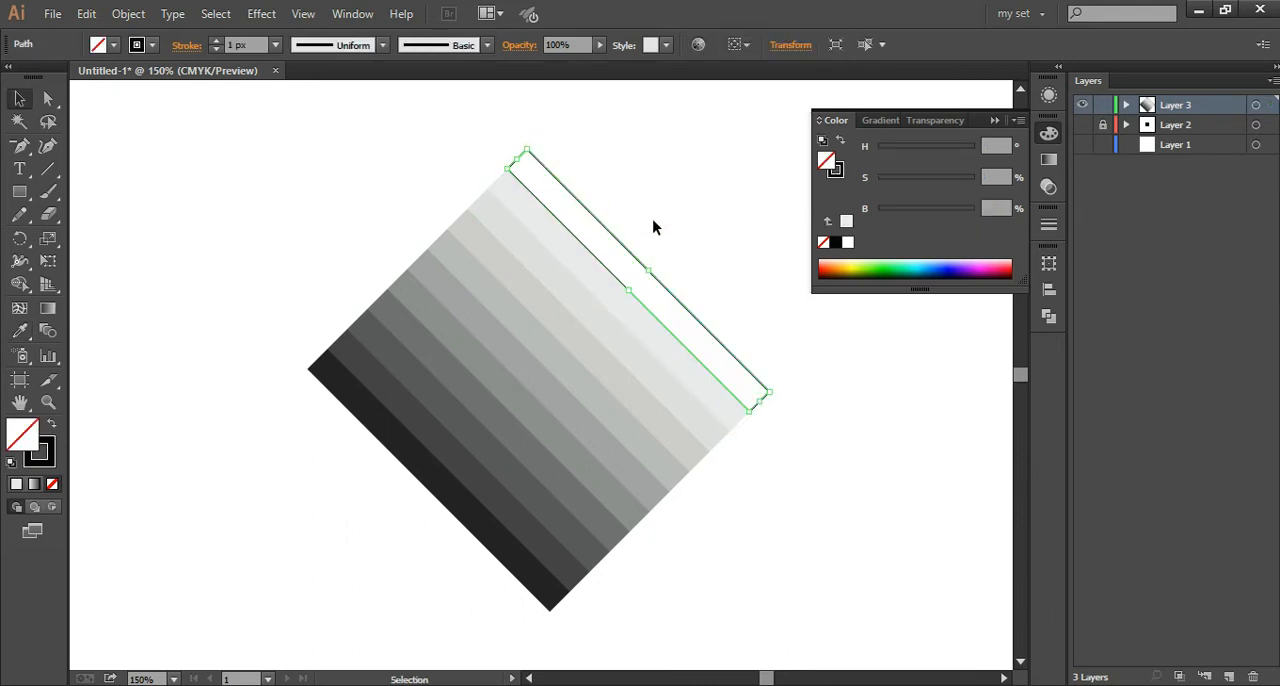
pyautogui.press('Delete')
pyautogui.hotkey('ctrl', '-')
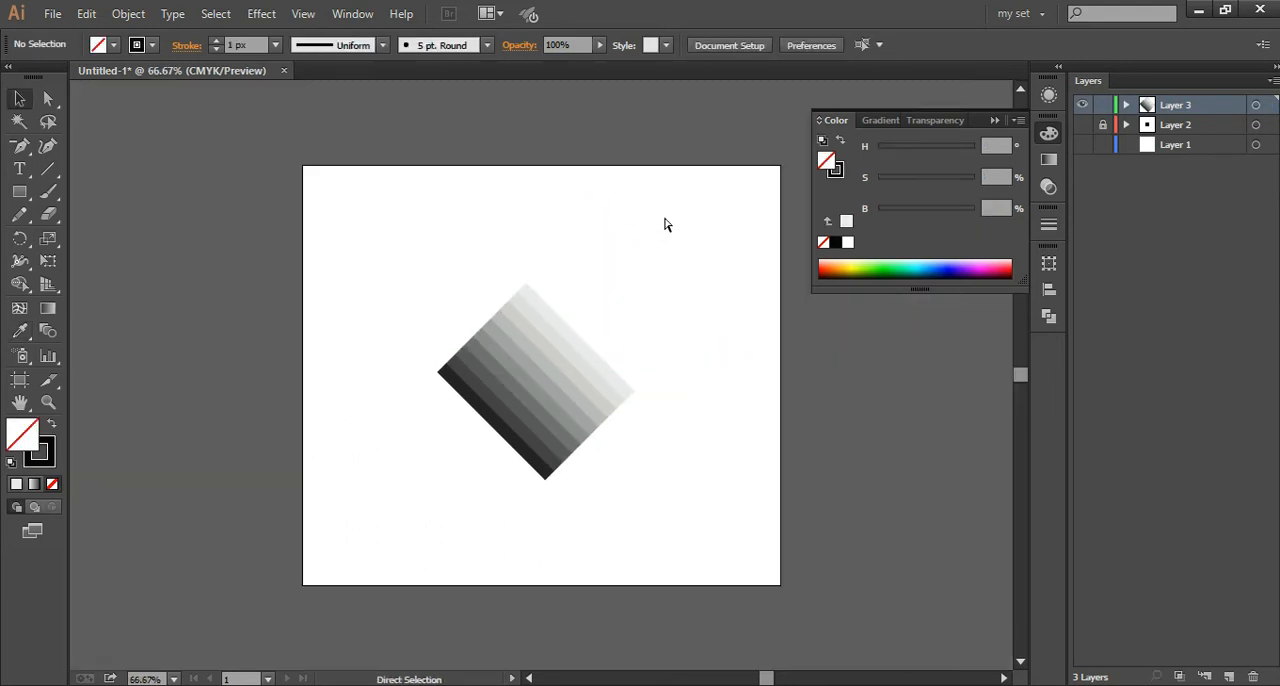
# Step: Undo the deletion of the two unfilled strips on the diamond's upper-right edge
pyautogui.hotkey('ctrl', 'z')
pyautogui.hotkey('ctrl', 'z')
pyautogui.hotkey('ctrl', '+')
pyautogui.hotkey('ctrl', '+')
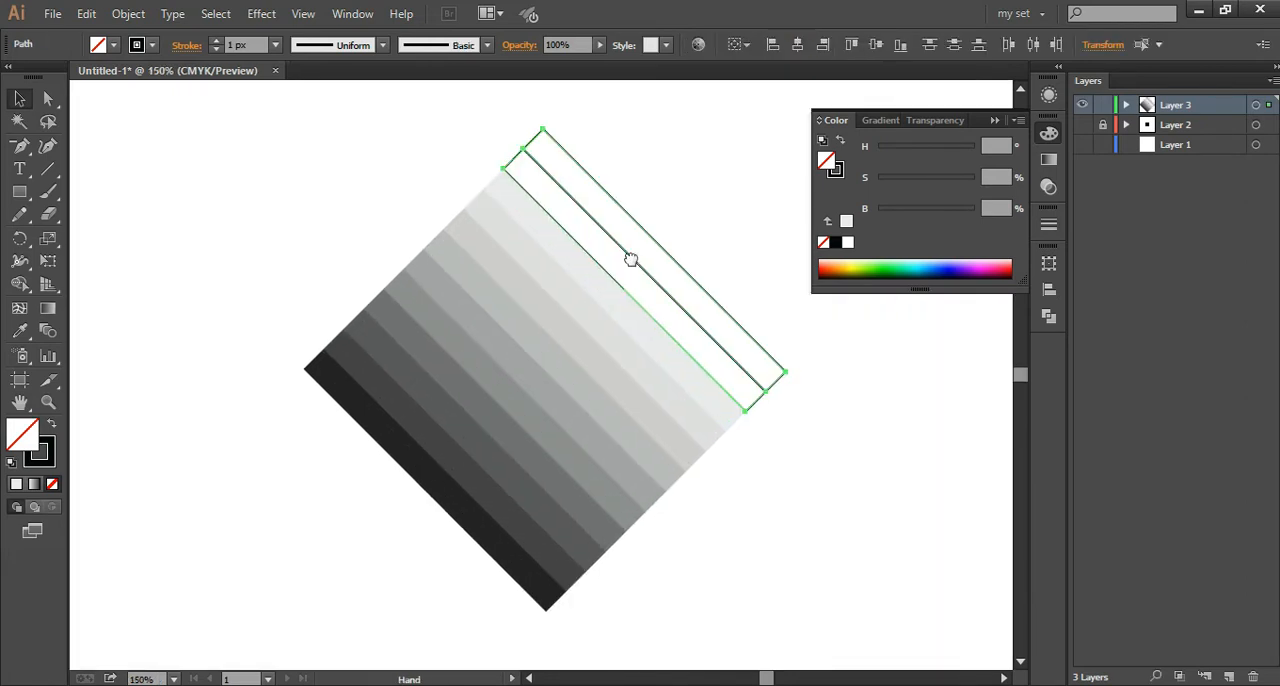
# Step: Copy the tenth strip's appearance to the eleventh strip and set its fill saturation to 7%
pyautogui.moveTo(631, 260); pyautogui.dragTo(532, 317)
pyautogui.click(19, 99)
pyautogui.click(500, 218)
pyautogui.click(468, 284)
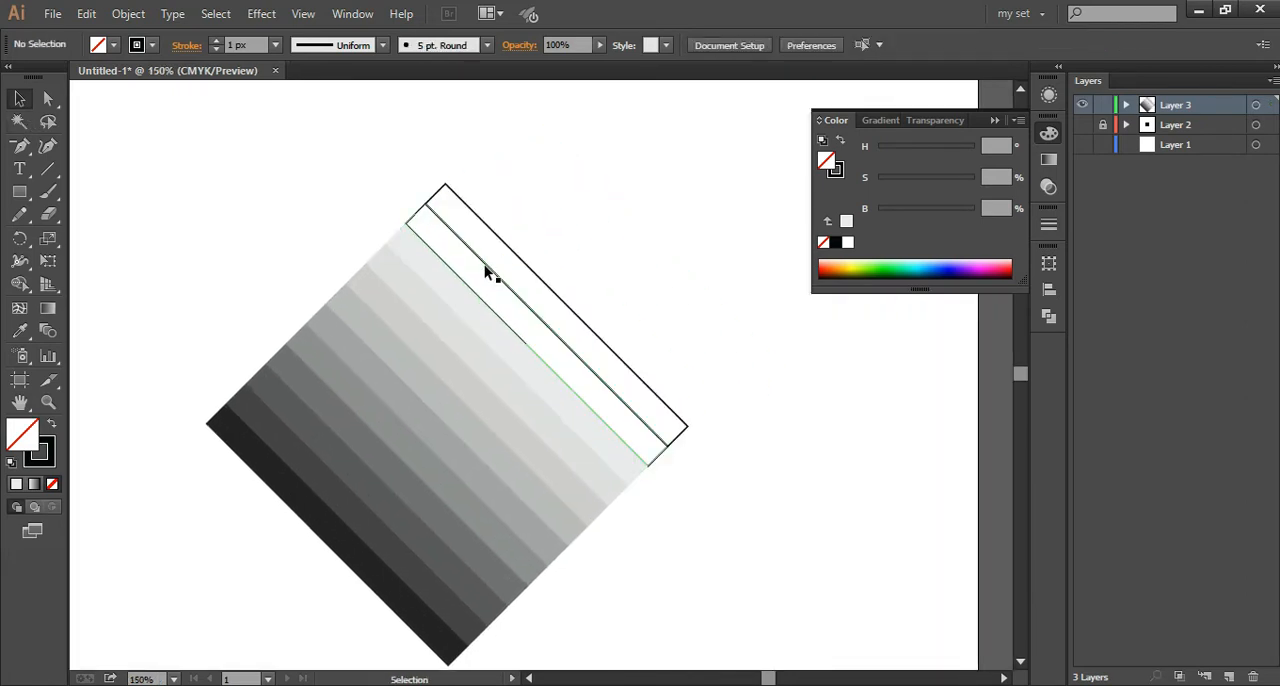
pyautogui.press('i')
pyautogui.click(511, 323)
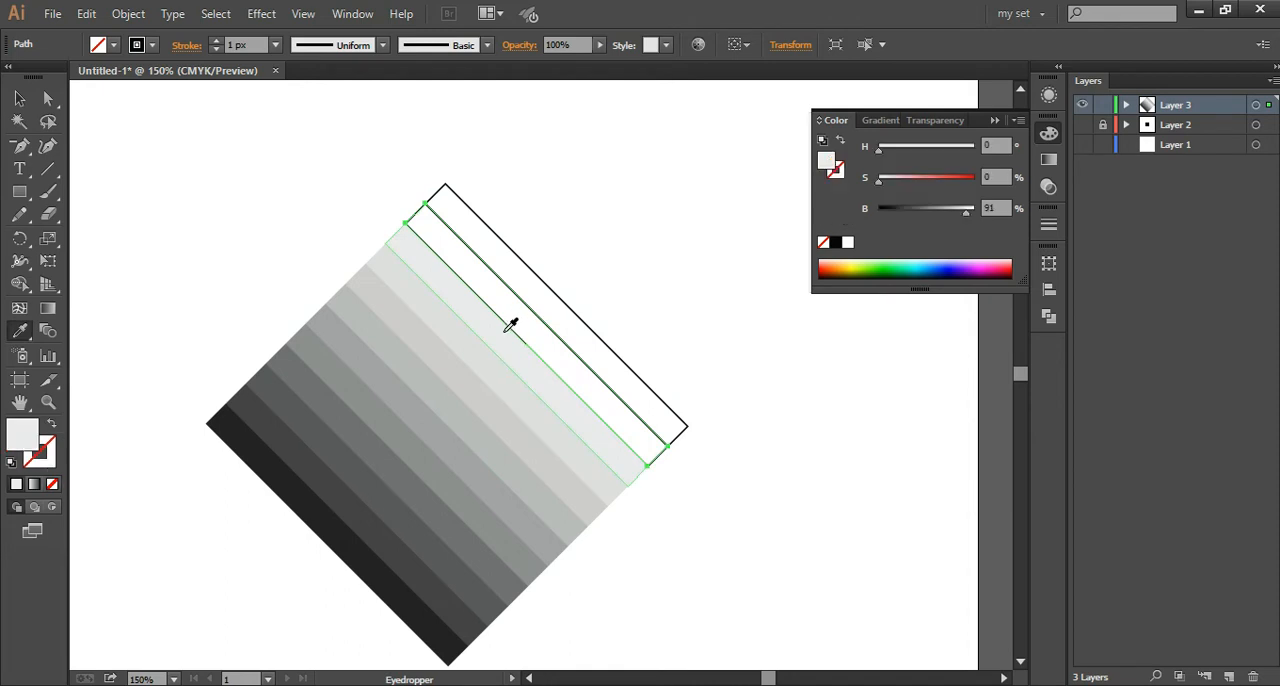
pyautogui.moveTo(895, 184); pyautogui.dragTo(886, 184)
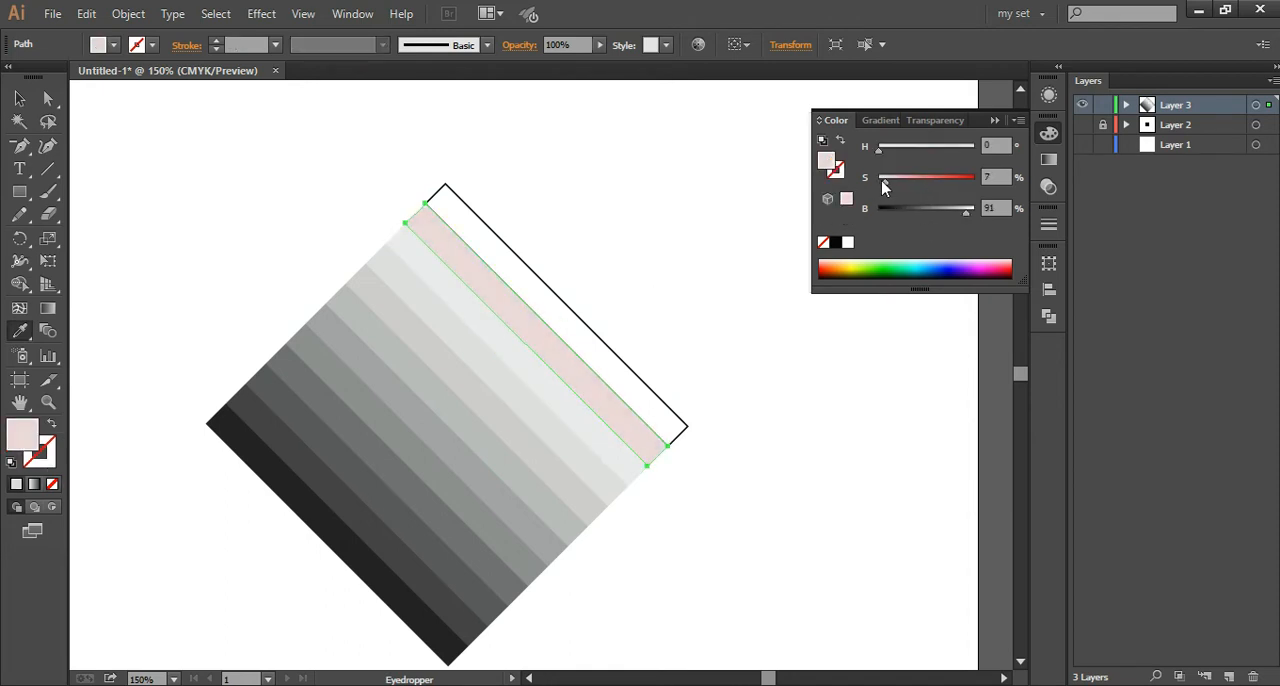
# Step: Copy the eleventh strip's appearance to the outermost strip and set its fill brightness to 100%
pyautogui.click(20, 99)
pyautogui.click(454, 178)
pyautogui.click(490, 231)
pyautogui.press('i')
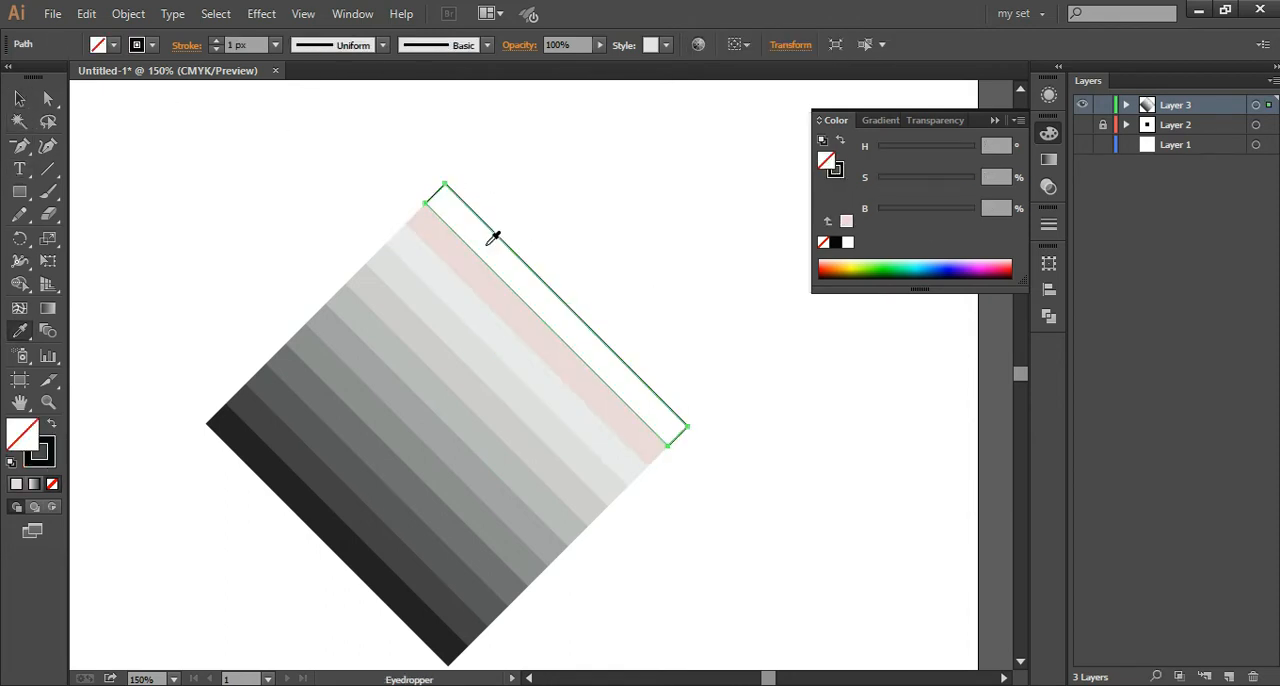
pyautogui.click(490, 276)
pyautogui.moveTo(966, 213); pyautogui.dragTo(976, 214)
# Step: Reduce the fill saturation of the eleventh strip to about 5%
pyautogui.click(18, 100)
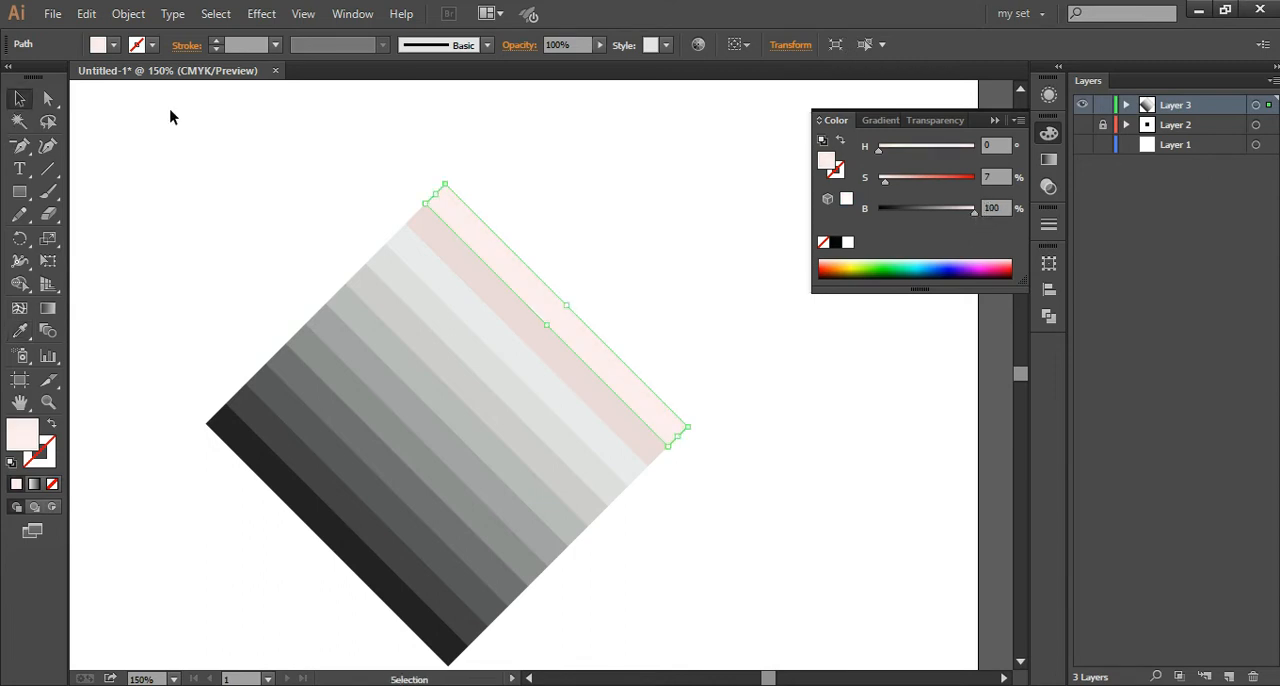
pyautogui.click(284, 231)
pyautogui.click(517, 331)
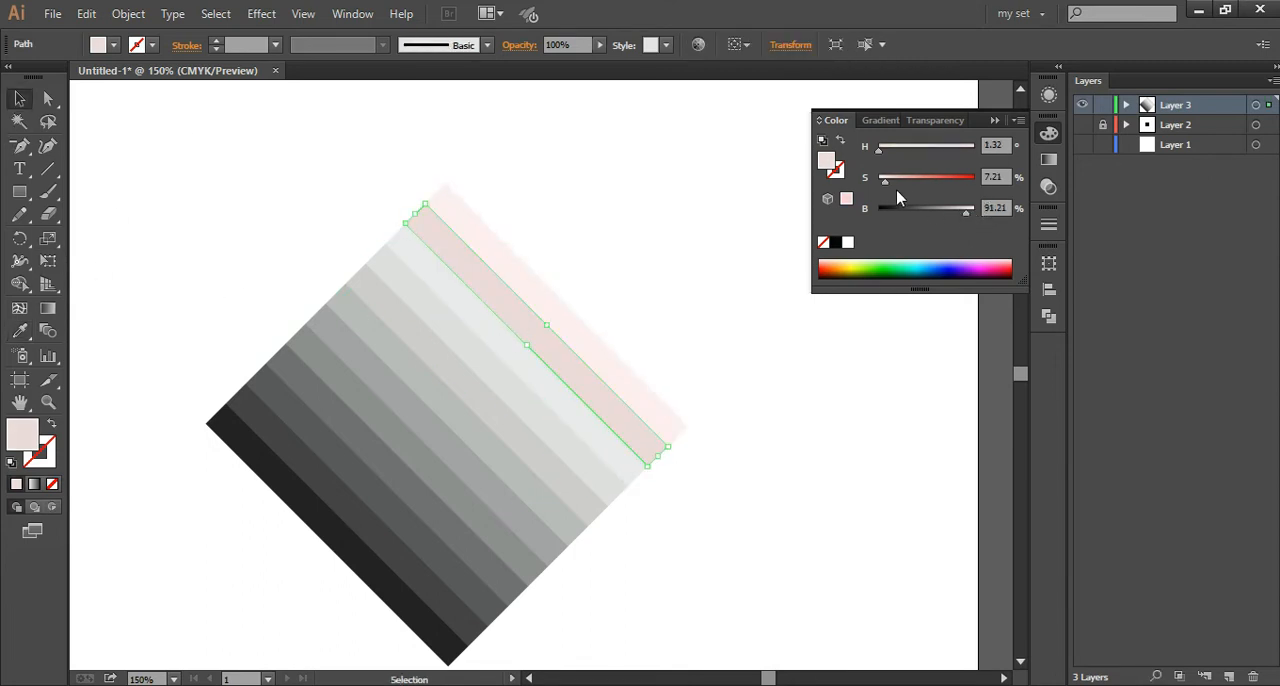
# Step: Apply the eleventh strip's adjusted appearance to the outermost strip and set its fill brightness to 100% again
pyautogui.click(574, 308)
pyautogui.click(560, 314)
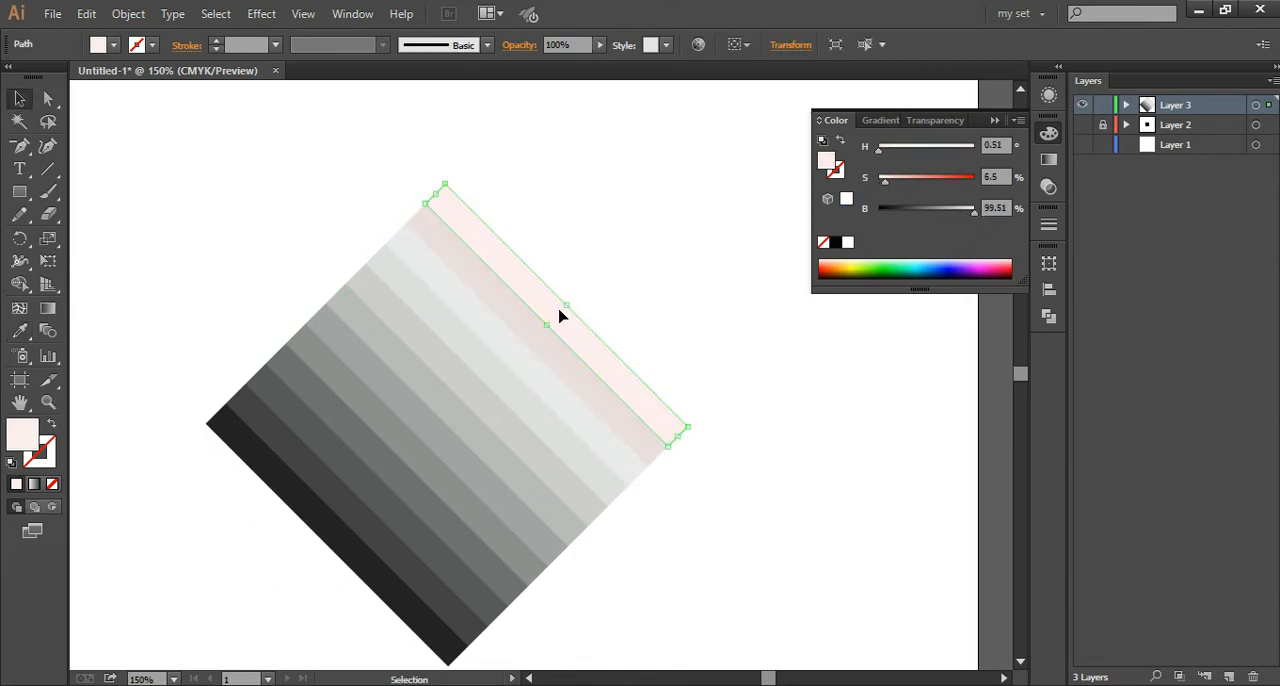
pyautogui.press('i')
pyautogui.click(422, 228)
pyautogui.moveTo(966, 213); pyautogui.dragTo(976, 213)
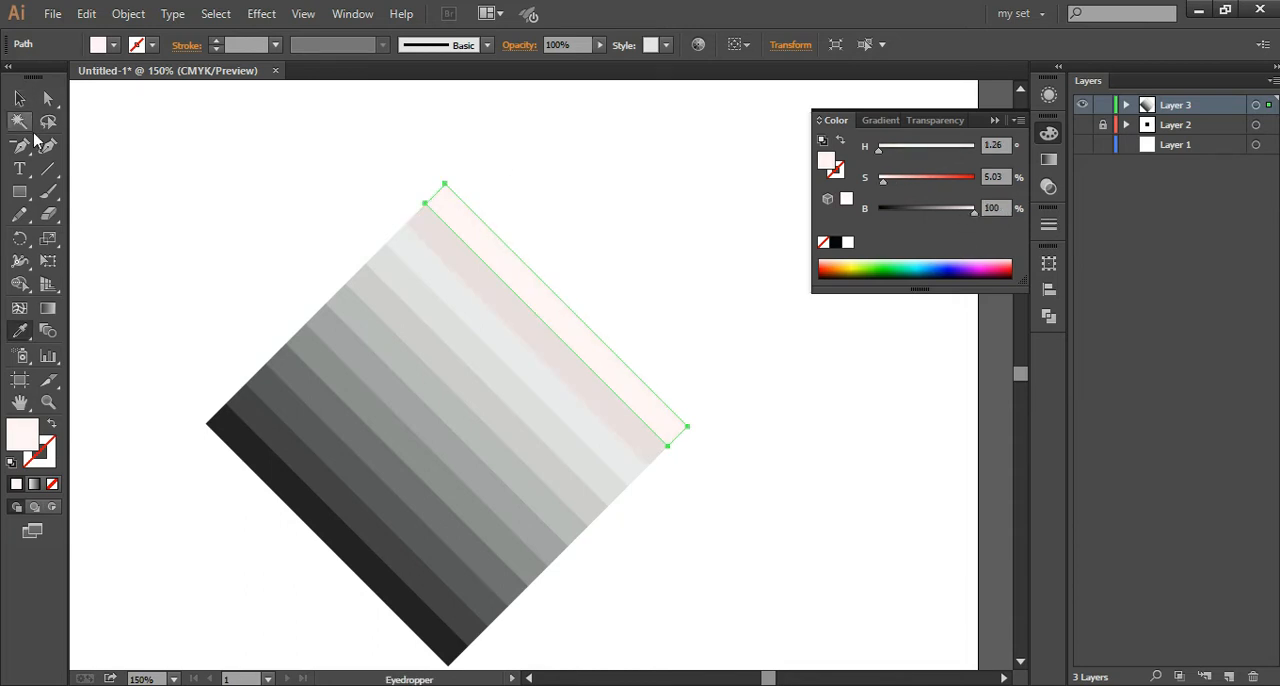
# Step: Clear the selection and fit the whole artboard in the window
pyautogui.click(19, 98)
pyautogui.press('-')
pyautogui.hotkey('ctrl', '-')
pyautogui.click(991, 120)
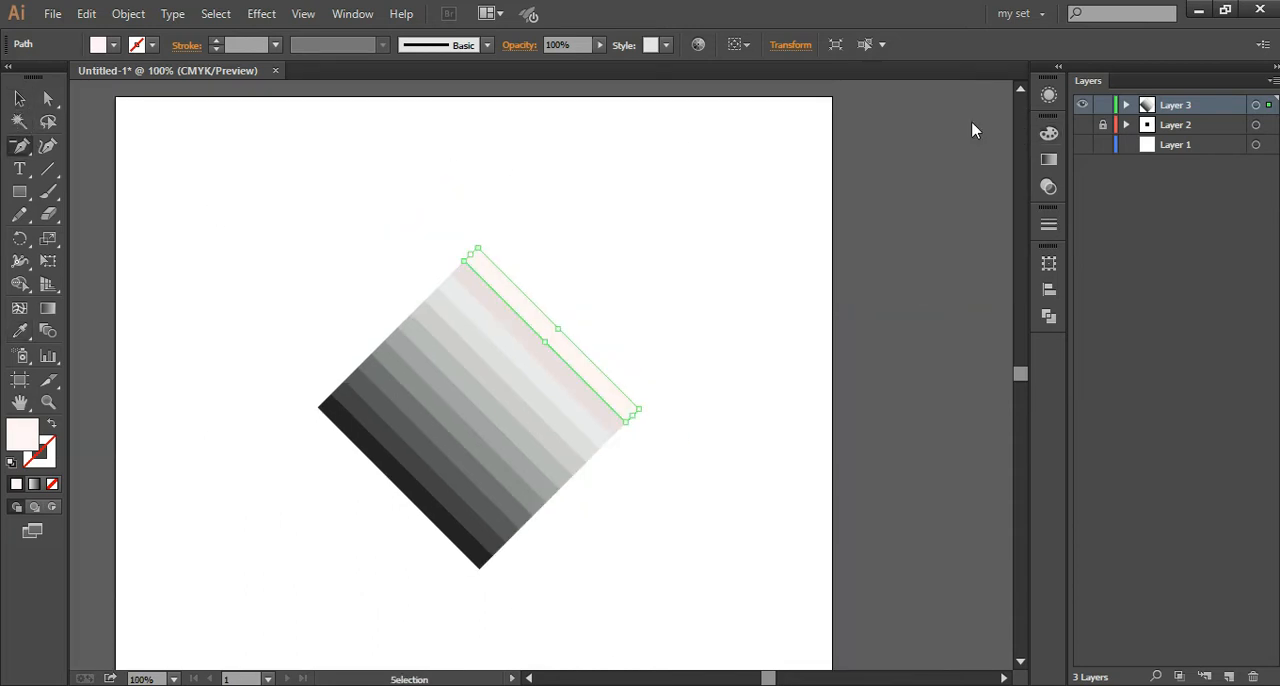
pyautogui.click(755, 195)
pyautogui.click(802, 376)
pyautogui.click(19, 98)
pyautogui.moveTo(19, 146); pyautogui.dragTo(46, 147)
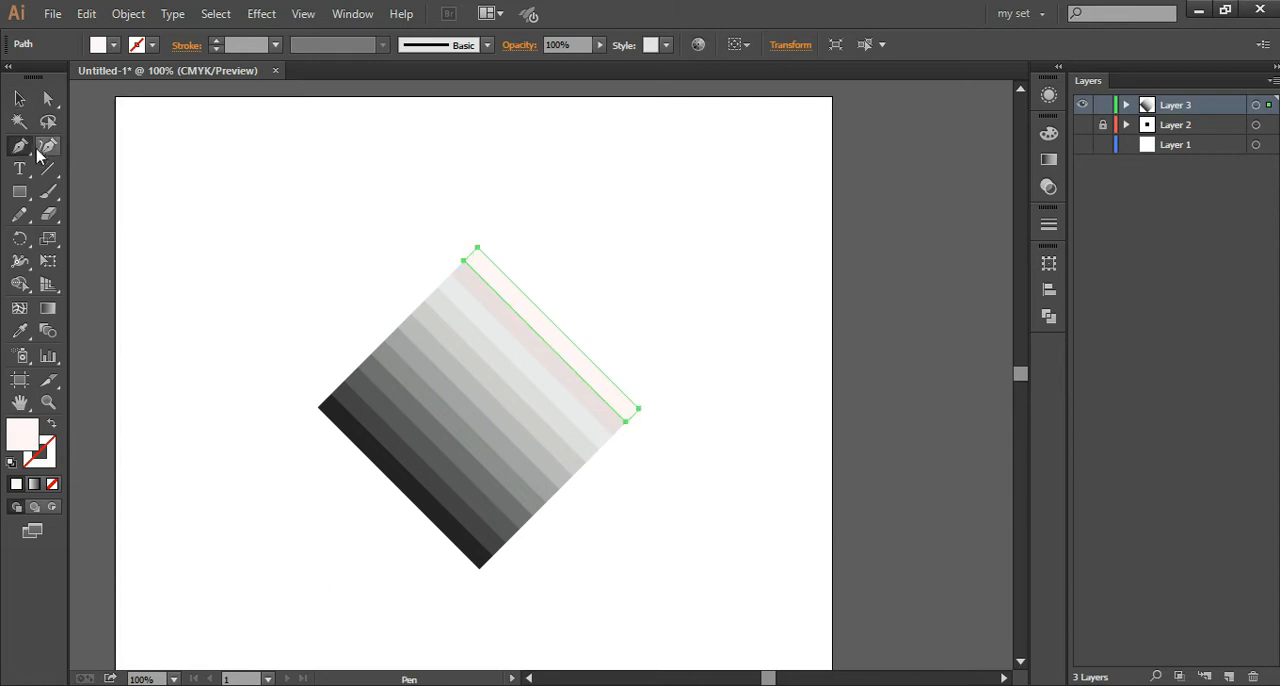
pyautogui.click(19, 98)
pyautogui.click(407, 250)
pyautogui.hotkey('ctrl', '-')
pyautogui.hotkey('ctrl', '0')
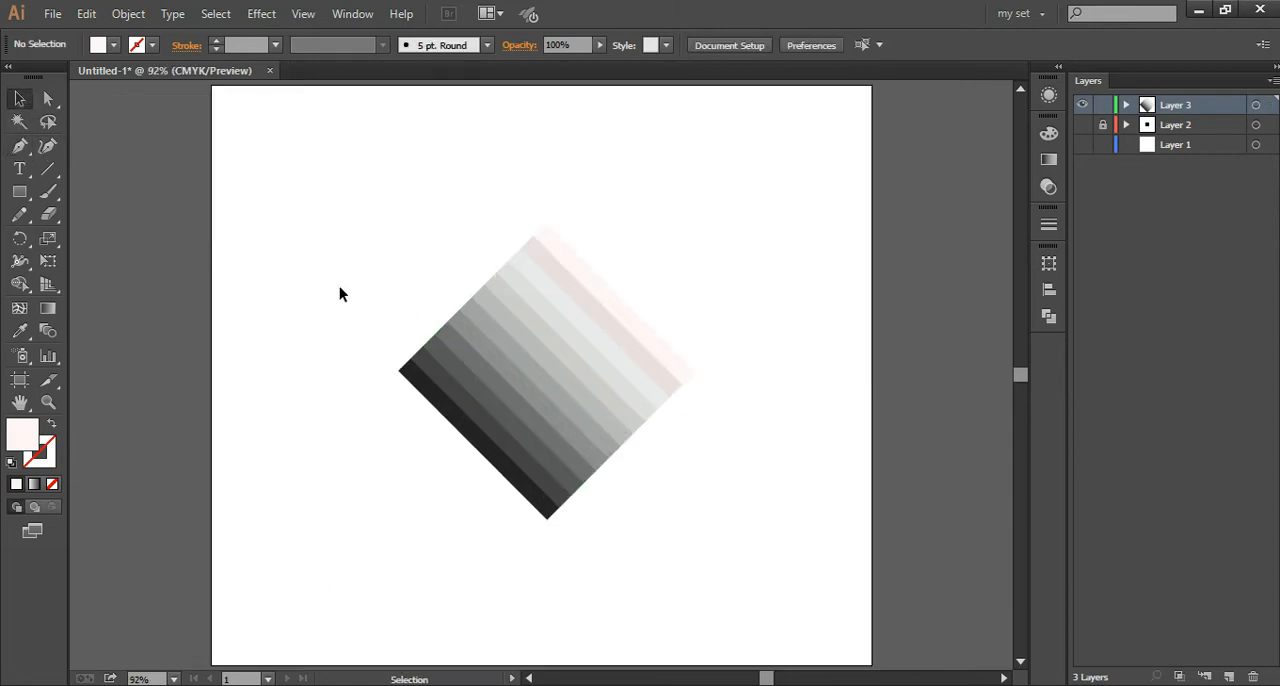
# Step: Select the darkest strip on the diamond's lower-left edge and set its fill brightness to about 15%
pyautogui.click(450, 412)
pyautogui.click(428, 466)
pyautogui.click(480, 445)
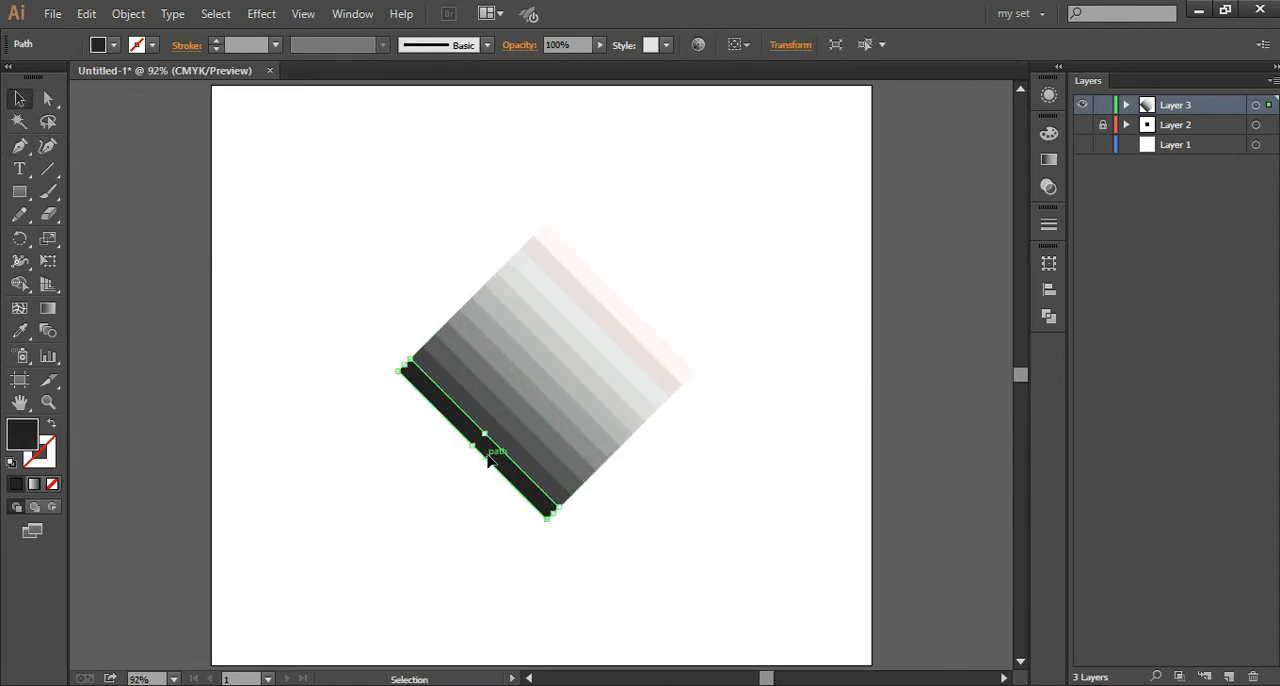
pyautogui.click(1049, 133)
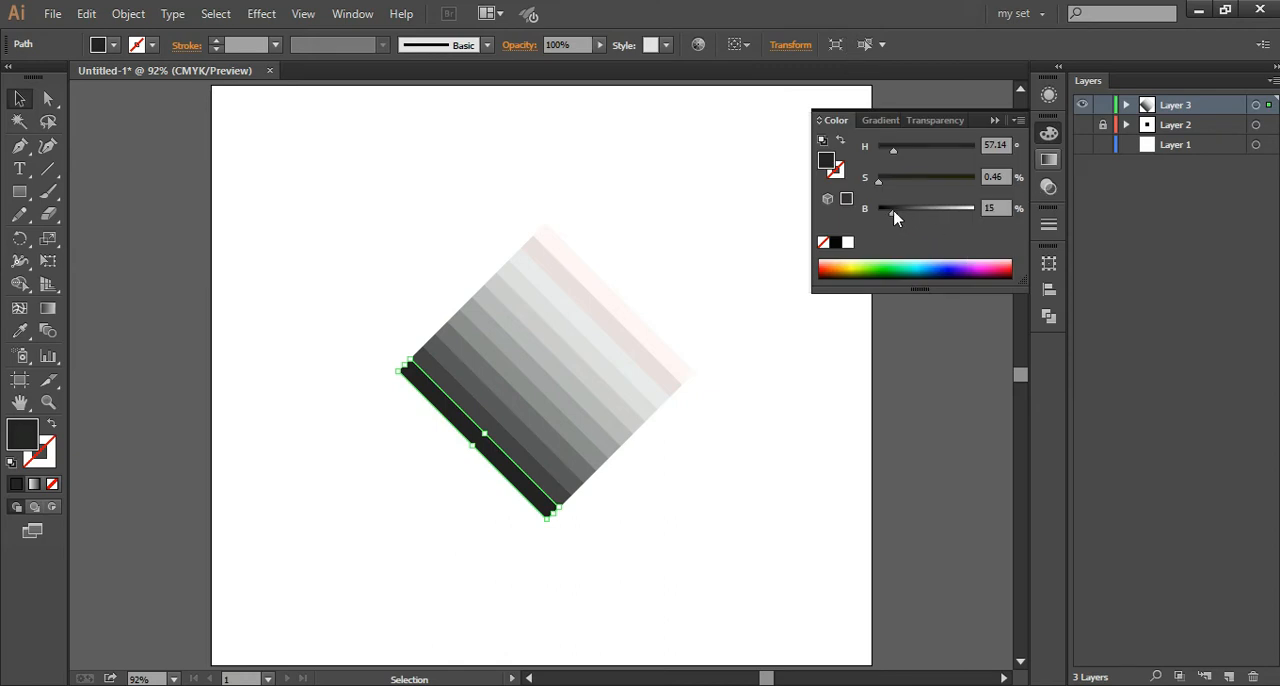
pyautogui.click(811, 397)
# Step: Set the fill brightness of the second strip from the lower-left edge to 31% and deselect it
pyautogui.click(474, 425)
pyautogui.click(497, 418)
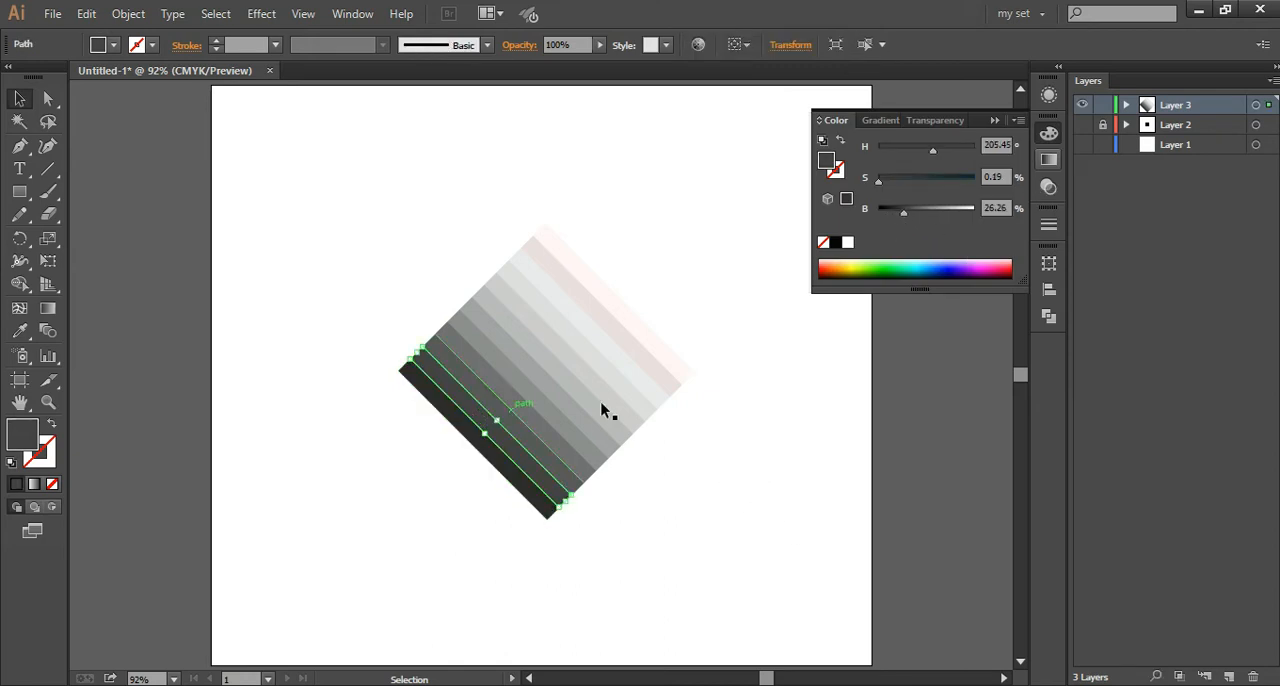
pyautogui.click(774, 526)
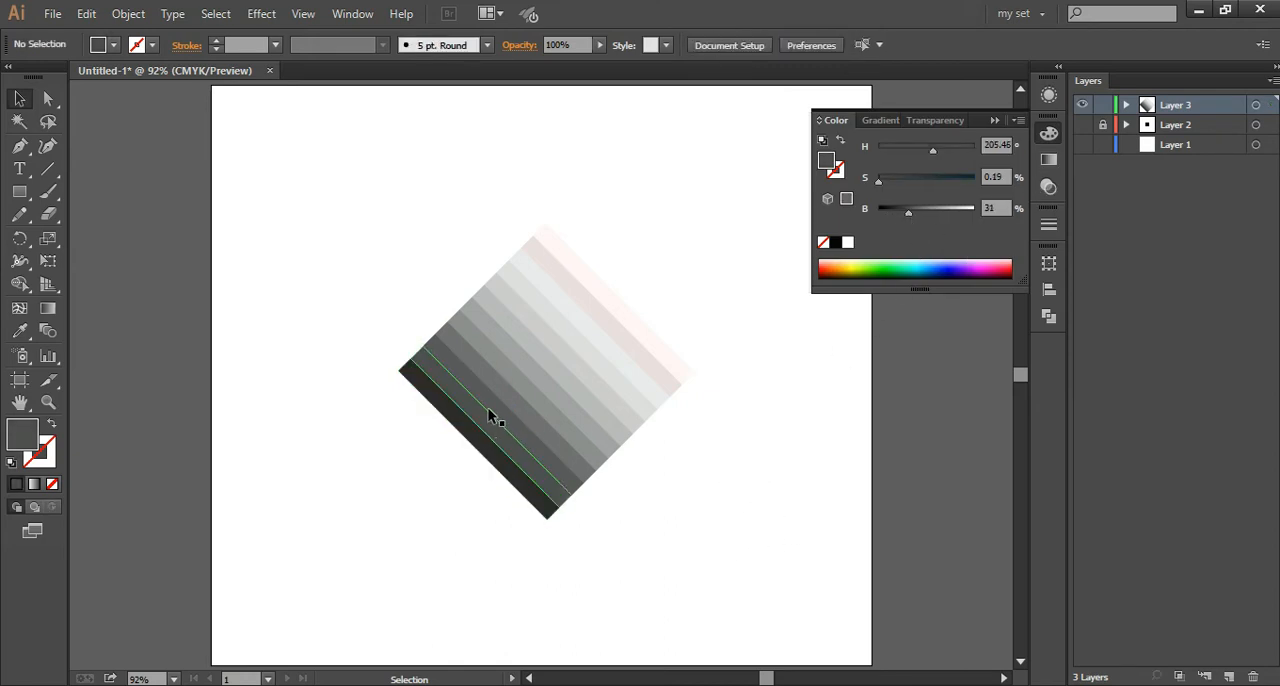
# Step: Set the third strip's fill brightness to 38% and the fourth strip's to 50%
pyautogui.click(491, 414)
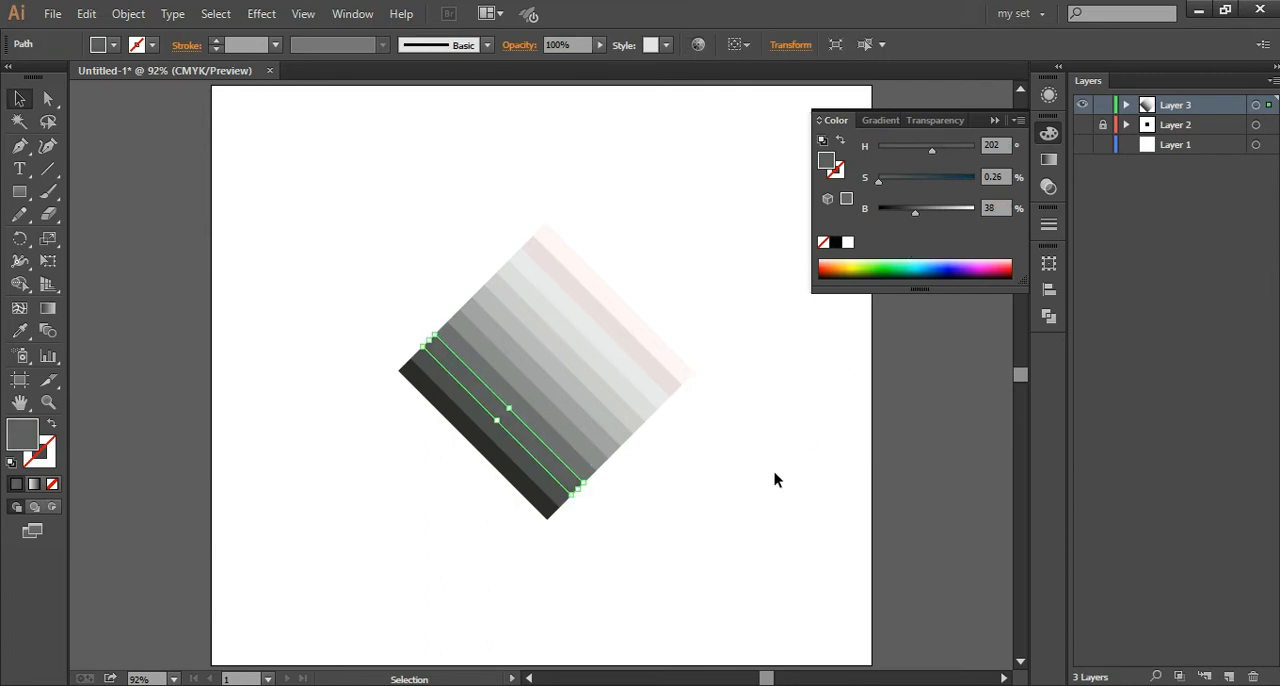
pyautogui.click(774, 480)
pyautogui.click(506, 394)
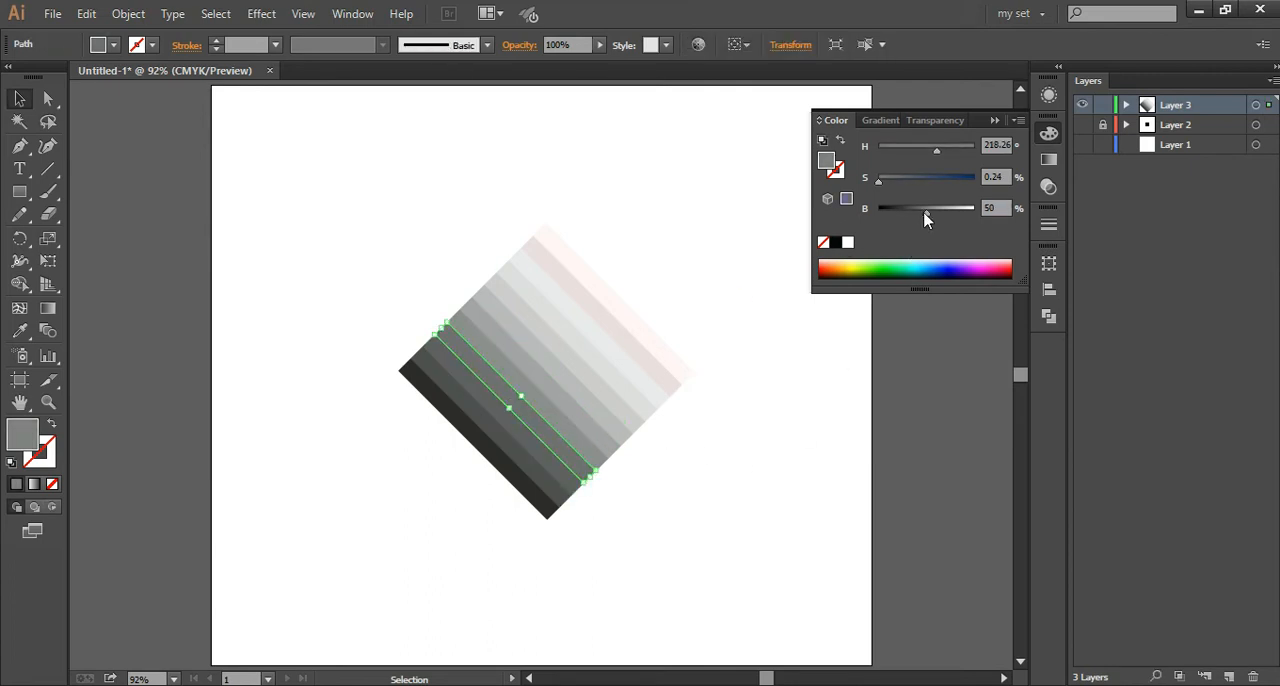
# Step: Set the fill brightness of the fourth strip from the lower-left edge to 45% and deselect it
pyautogui.moveTo(924, 220); pyautogui.dragTo(921, 220)
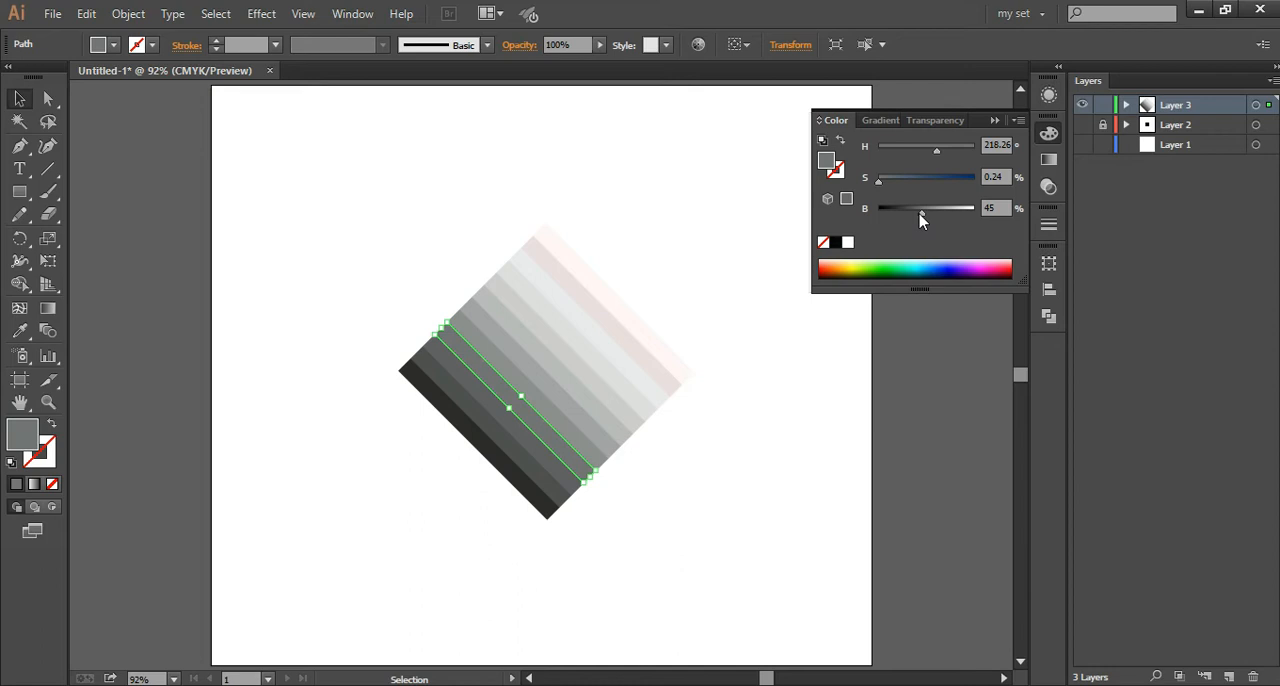
pyautogui.click(802, 497)
# Step: Darken the fill of the seventh strip from the lower-left edge and set the sixth strip's brightness to about 58%
pyautogui.hotkey('ctrl', '+')
pyautogui.hotkey('ctrl', '+')
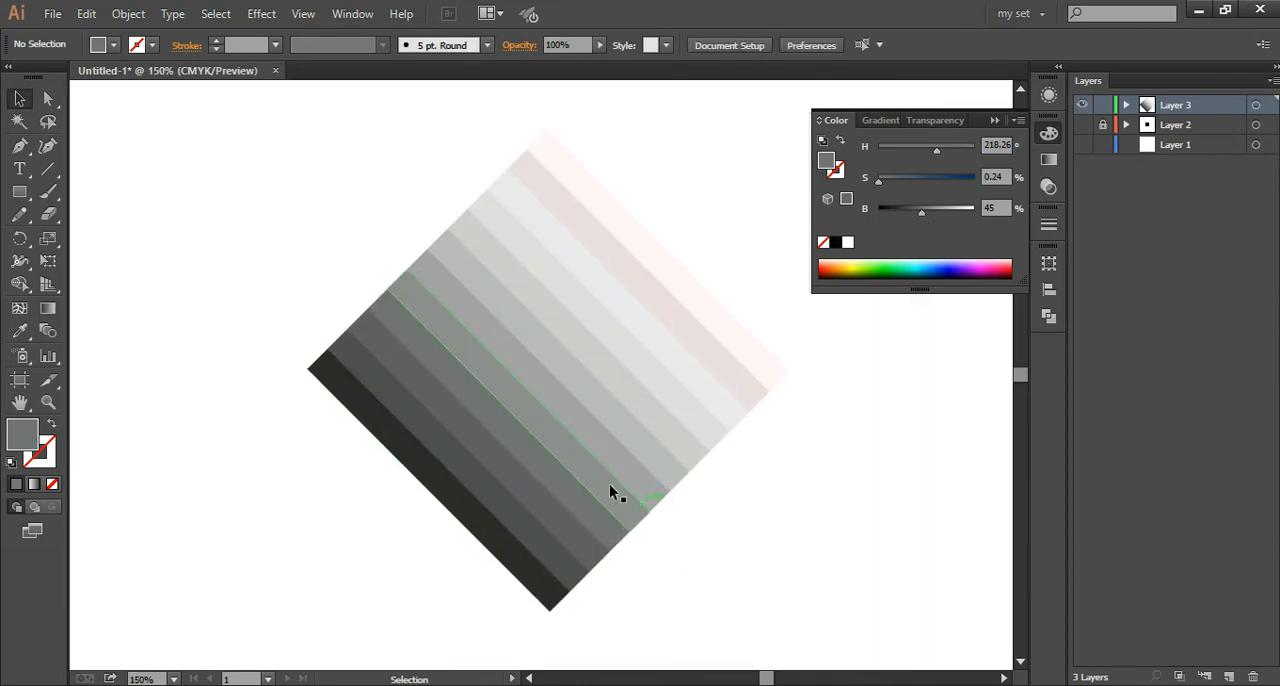
pyautogui.click(567, 331)
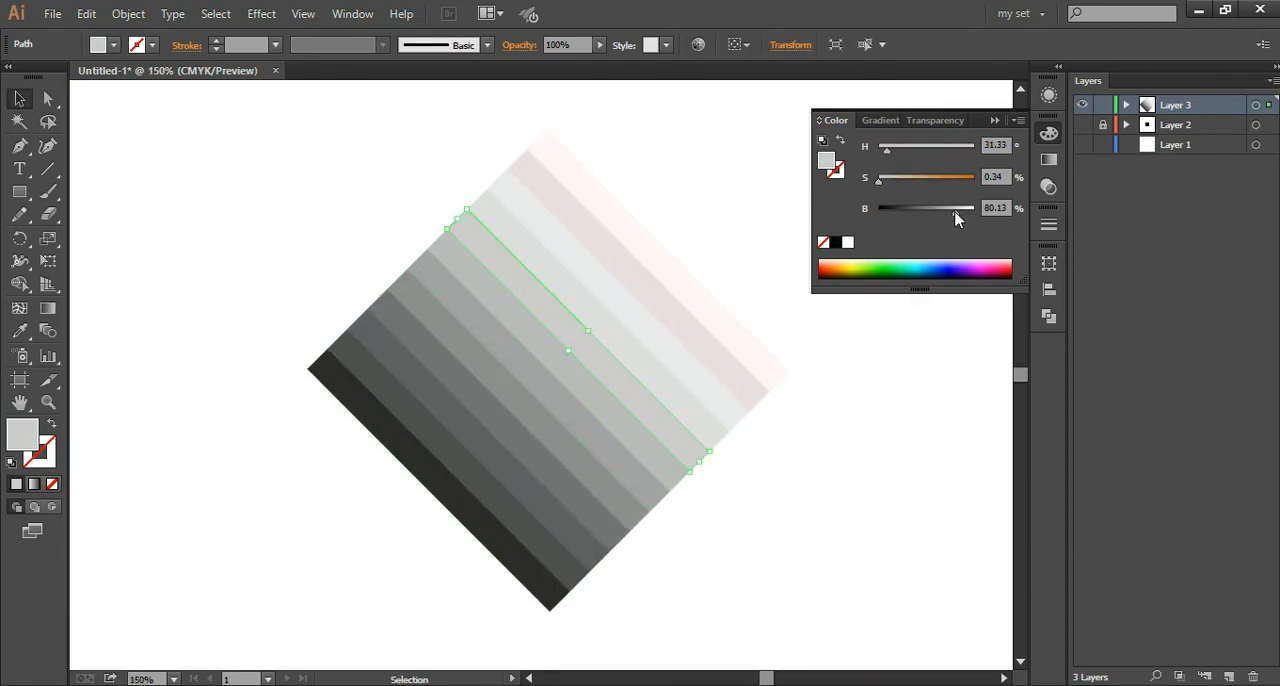
pyautogui.click(571, 366)
pyautogui.moveTo(955, 218); pyautogui.dragTo(936, 216)
pyautogui.click(551, 360)
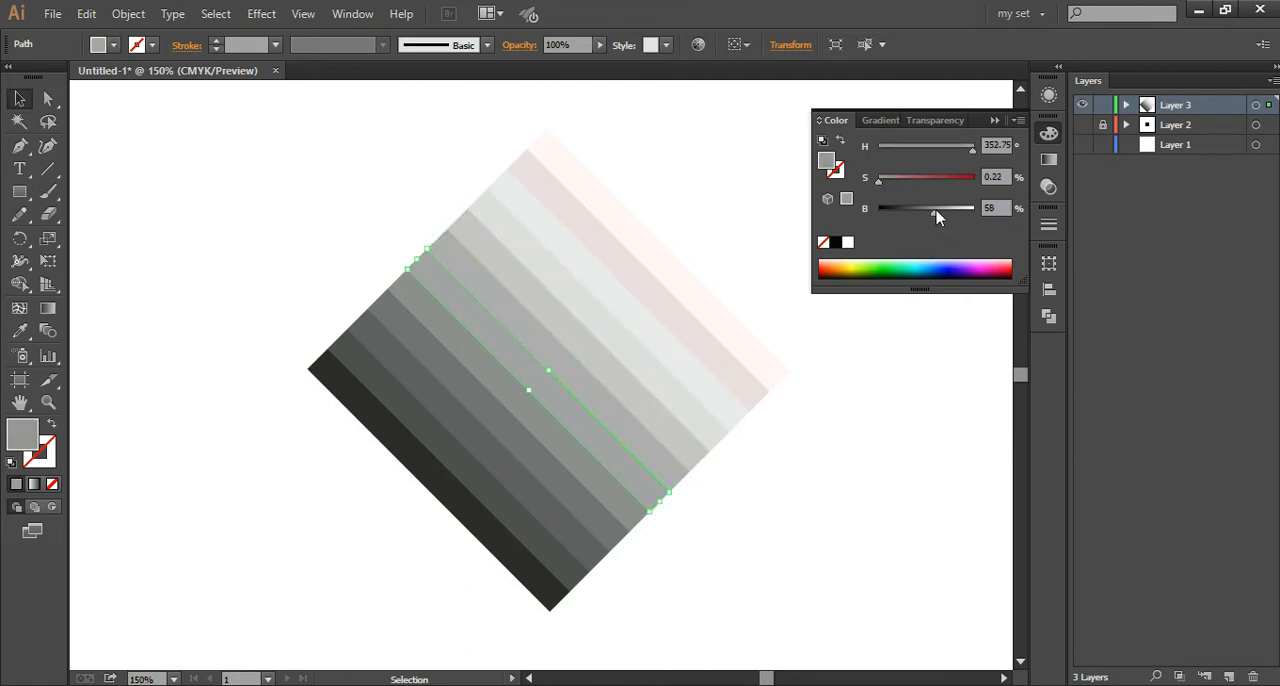
pyautogui.click(835, 541)
# Step: Set the fill brightness of the fifth strip from the lower-left edge to 54% and deselect it
pyautogui.click(471, 356)
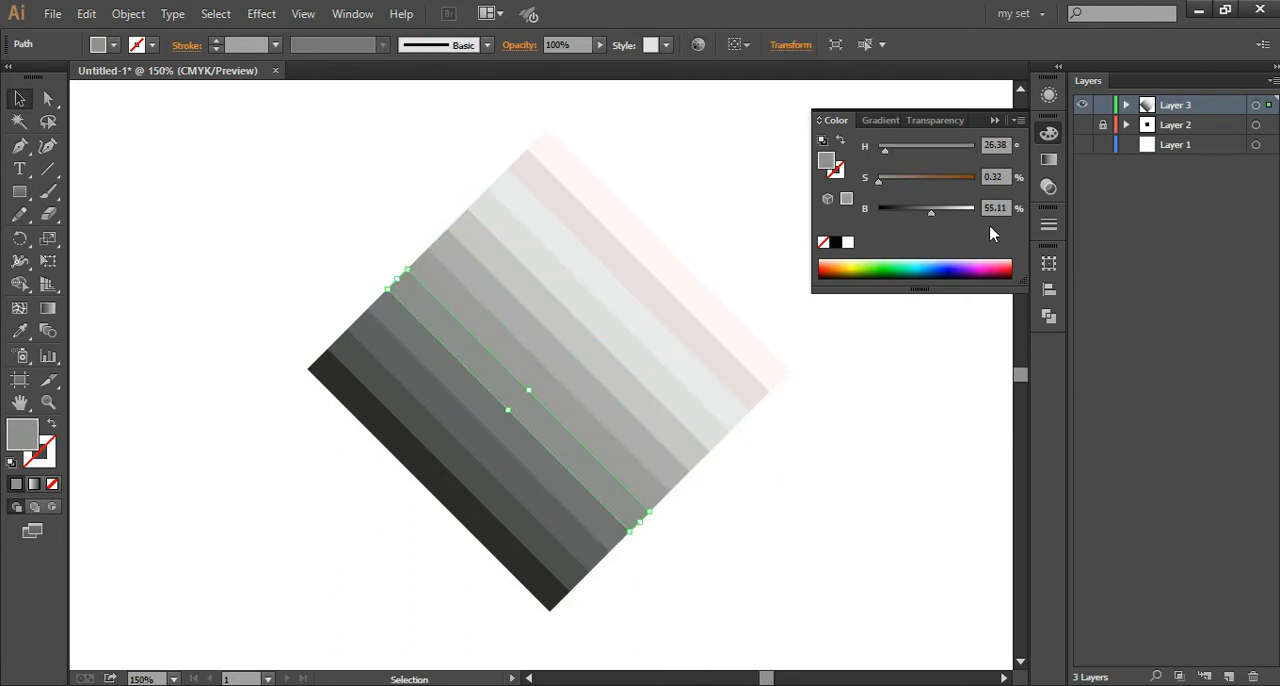
pyautogui.write('54')
pyautogui.click(890, 446)
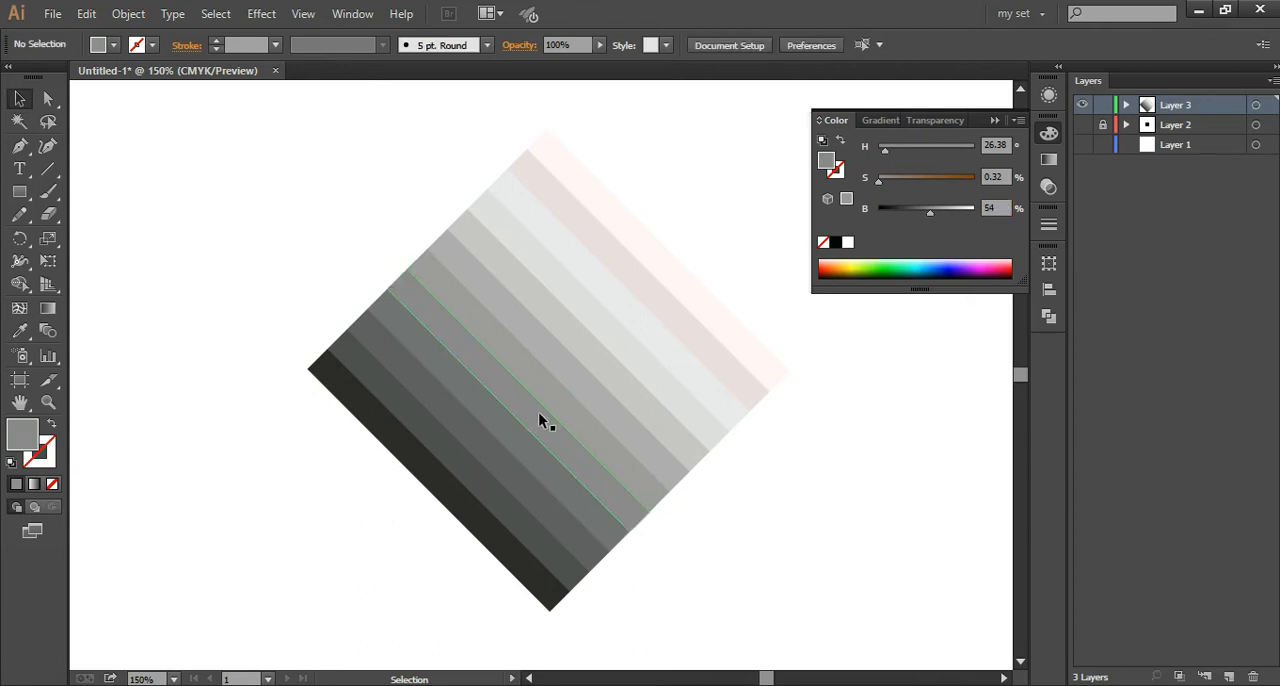
# Step: Copy the outermost upper-right strip's pale pink fill to the strip beside it with the Eyedropper and set its brightness to 98%
pyautogui.click(735, 385)
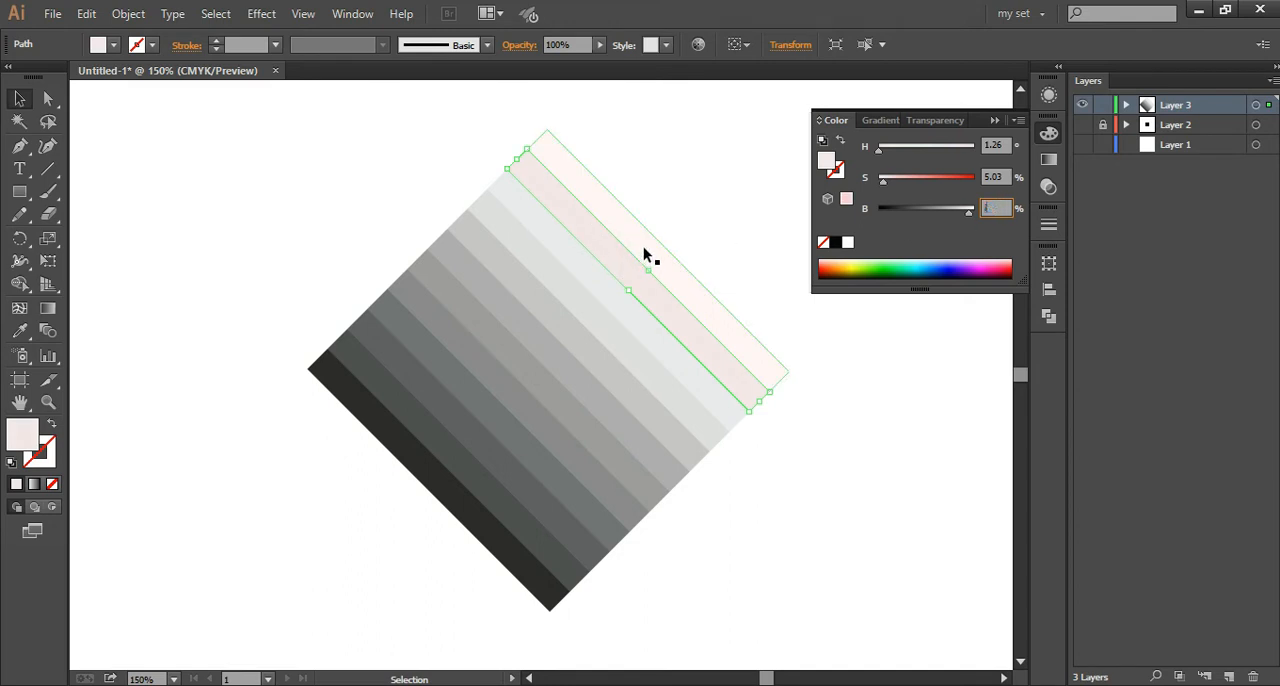
pyautogui.press('i')
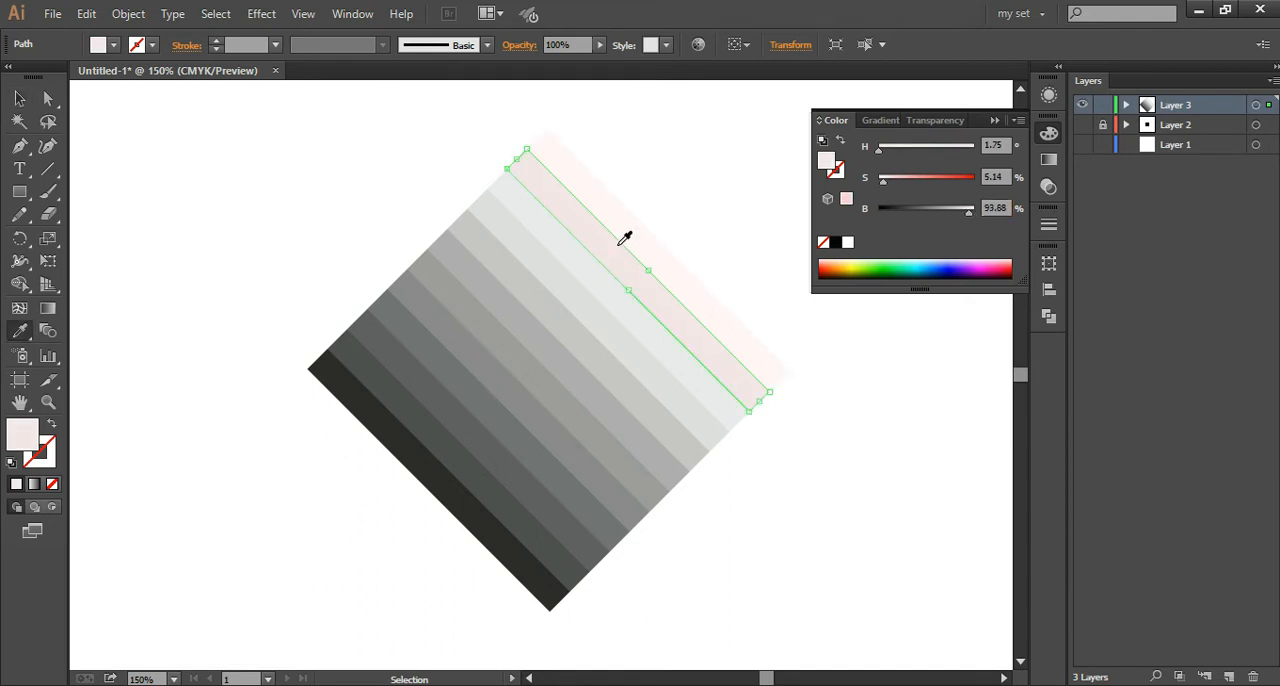
pyautogui.click(631, 230)
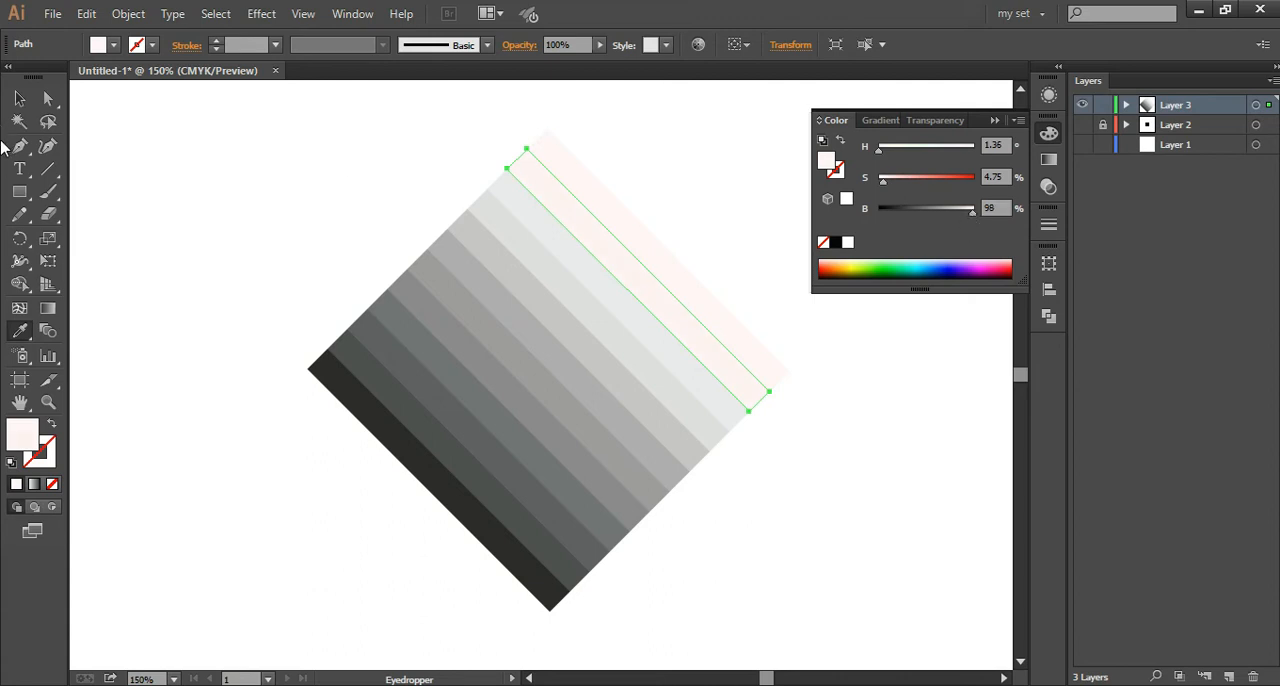
# Step: Set the outermost upper-right strip's fill to 10% saturation and 100% brightness, and clear the selection
pyautogui.click(19, 98)
pyautogui.click(586, 194)
pyautogui.press('i')
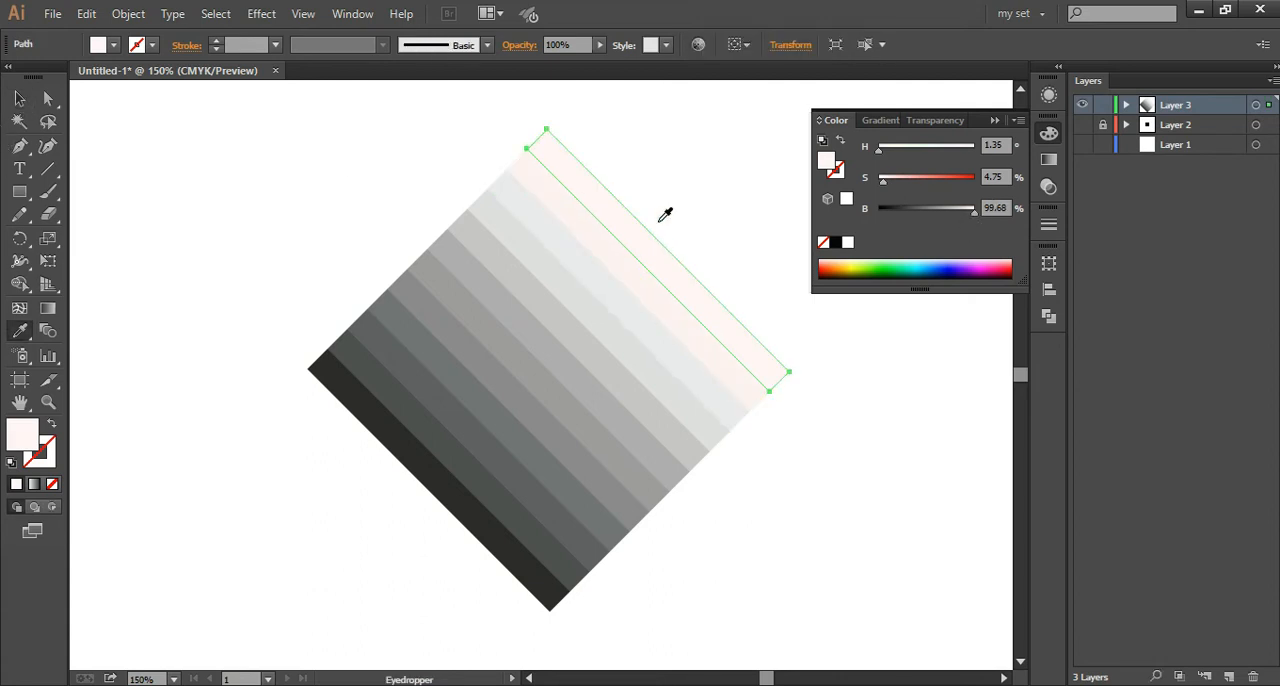
pyautogui.moveTo(975, 212); pyautogui.dragTo(972, 212)
pyautogui.moveTo(884, 186); pyautogui.dragTo(891, 186)
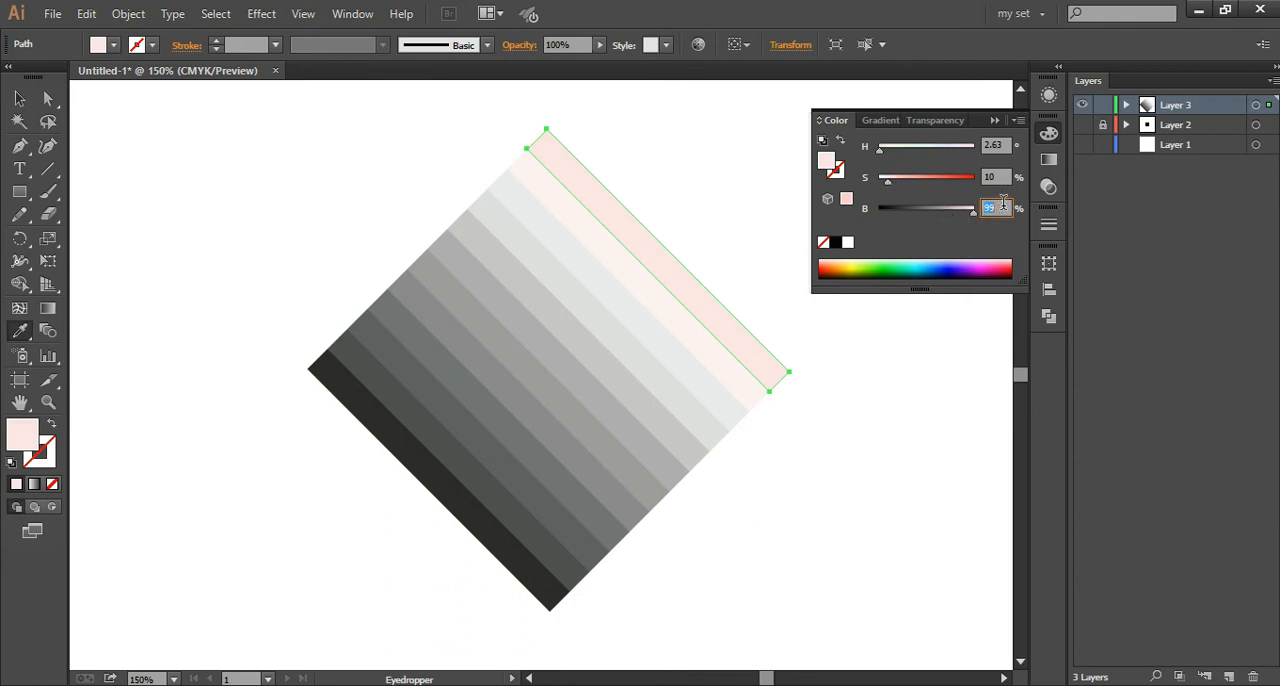
pyautogui.click(19, 98)
pyautogui.click(195, 262)
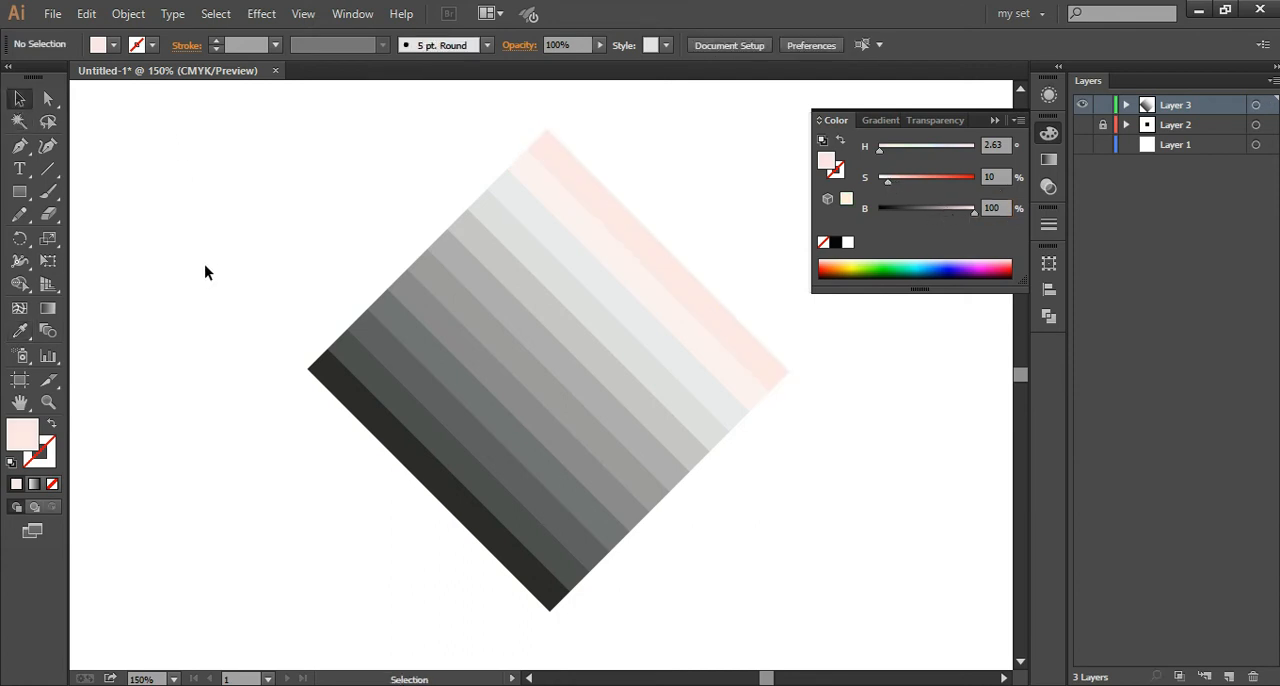
pyautogui.click(995, 120)
# Step: Select all strips of the diamond, nudge them slightly upward on the artboard and deselect them
pyautogui.hotkey('ctrl', '-')
pyautogui.hotkey('ctrl', '-')
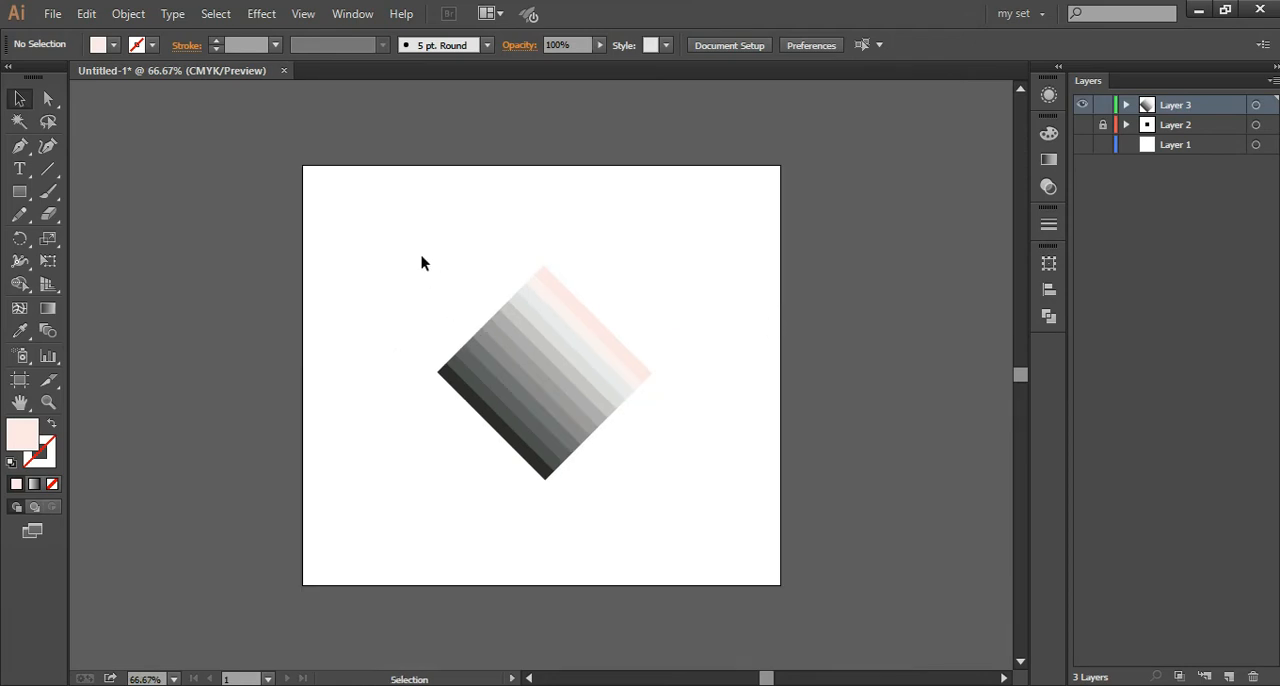
pyautogui.moveTo(397, 227); pyautogui.dragTo(781, 556)
pyautogui.moveTo(541, 345); pyautogui.dragTo(782, 558)
pyautogui.press('Up')
pyautogui.press('Up')
pyautogui.press('Up')
pyautogui.click(725, 463)
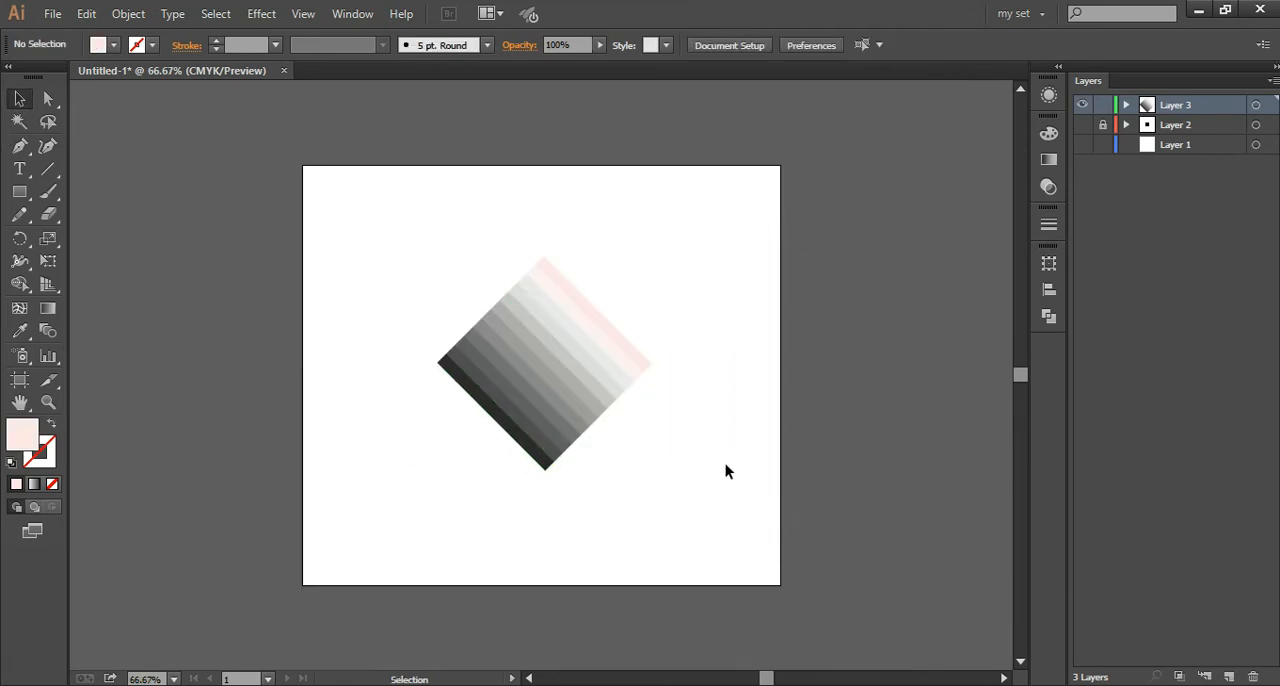
# Step: Add a new layer beneath Layer 3 and draw a background rectangle on it covering the whole artboard
pyautogui.click(1230, 677)
pyautogui.moveTo(1175, 105); pyautogui.dragTo(1190, 140)
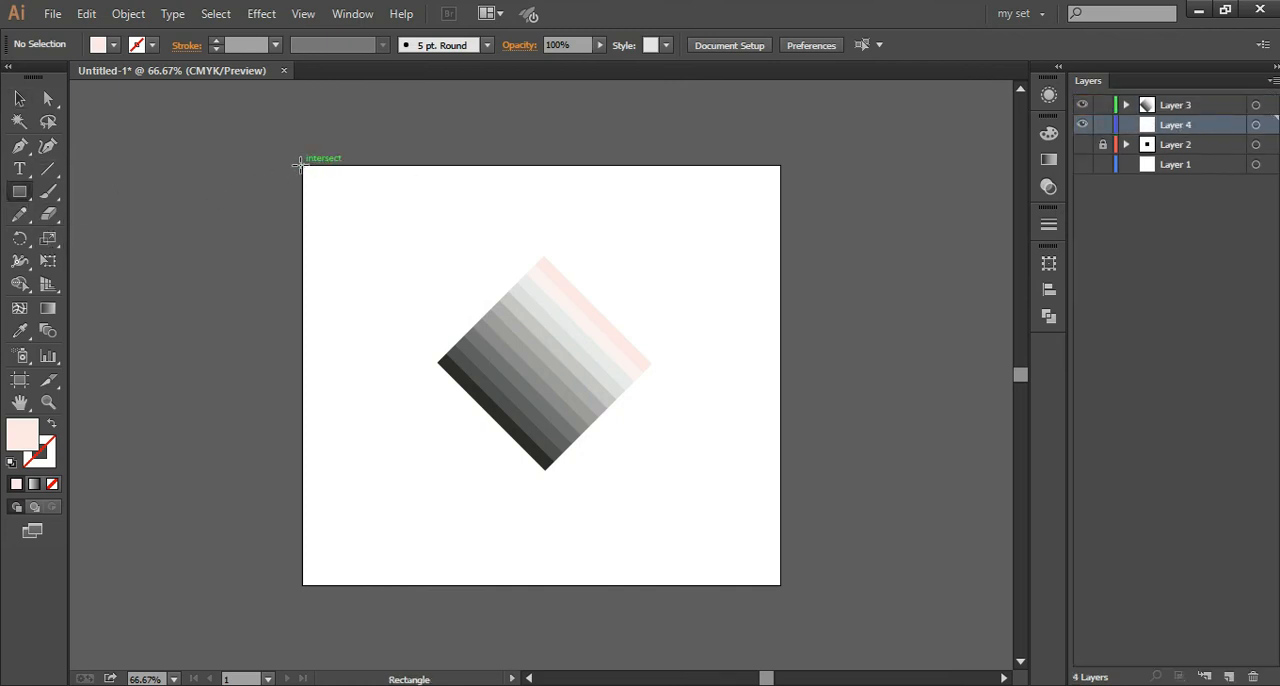
pyautogui.moveTo(302, 163); pyautogui.dragTo(777, 584)
pyautogui.click(19, 98)
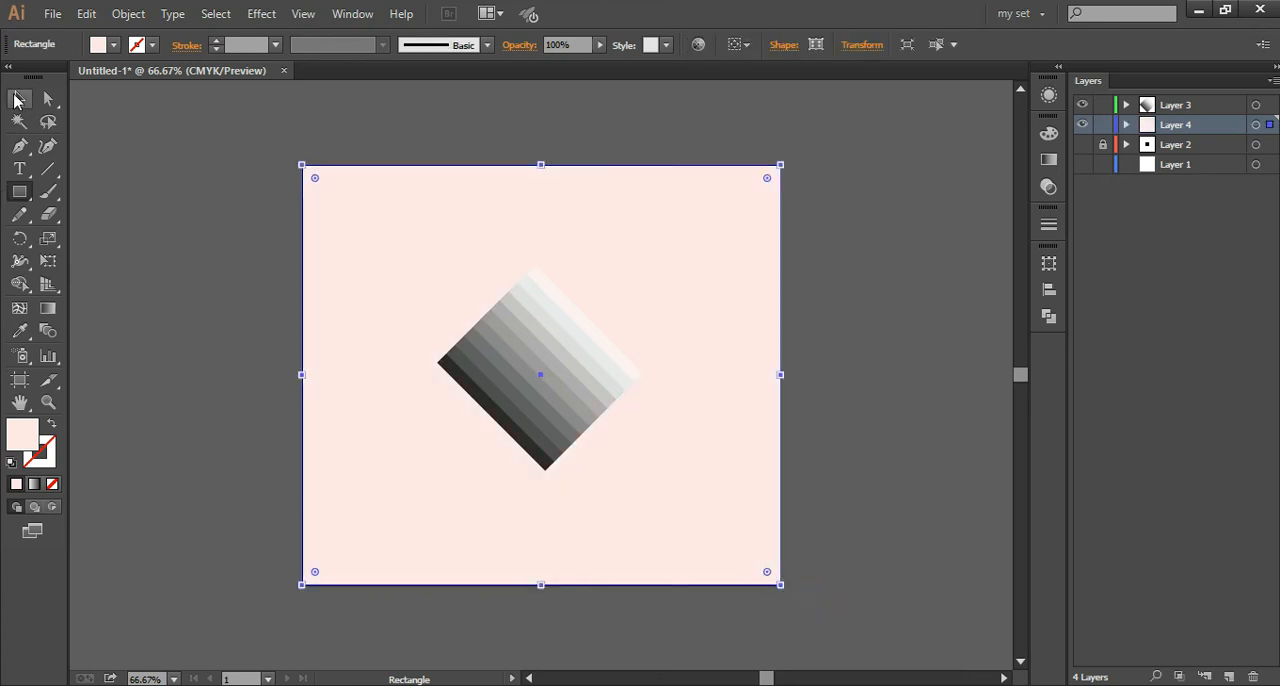
# Step: Recolor the background rectangle to a dusty pink with 19% saturation and 81% brightness, and deselect it
pyautogui.click(1048, 133)
pyautogui.moveTo(975, 212)
pyautogui.mouseDown()
pyautogui.moveTo(920, 206)
pyautogui.moveTo(966, 212)
pyautogui.mouseUp()
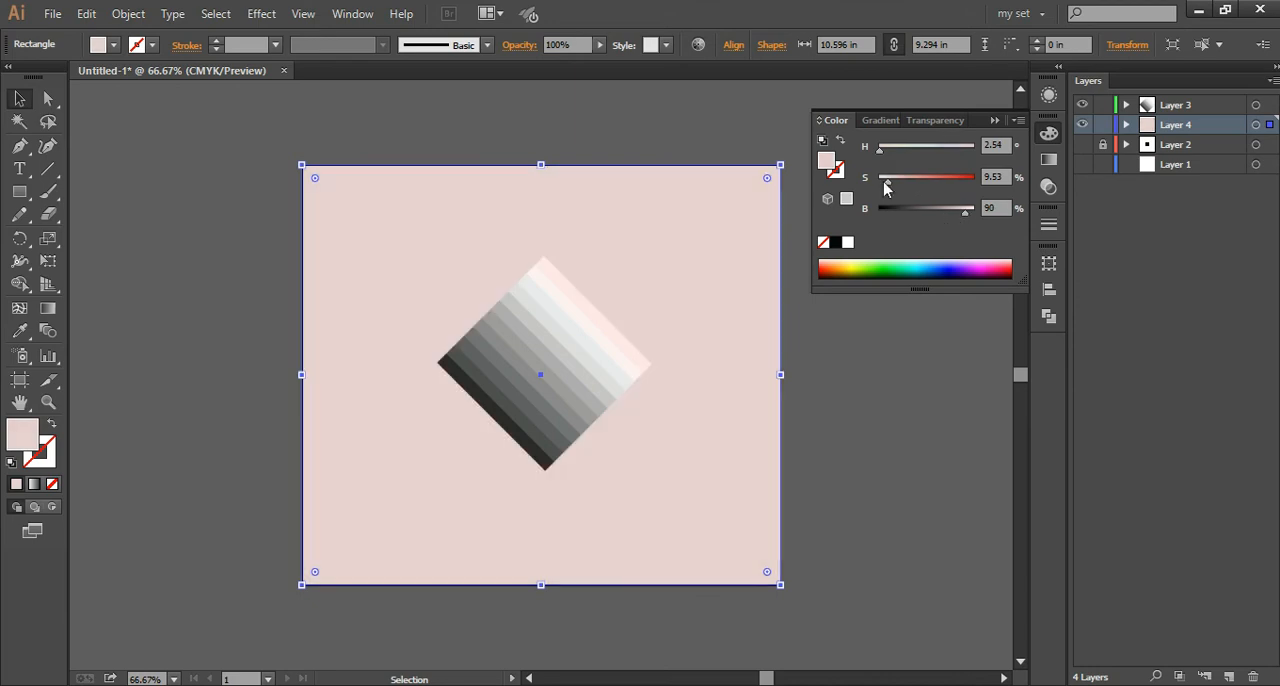
pyautogui.moveTo(887, 182); pyautogui.dragTo(894, 184)
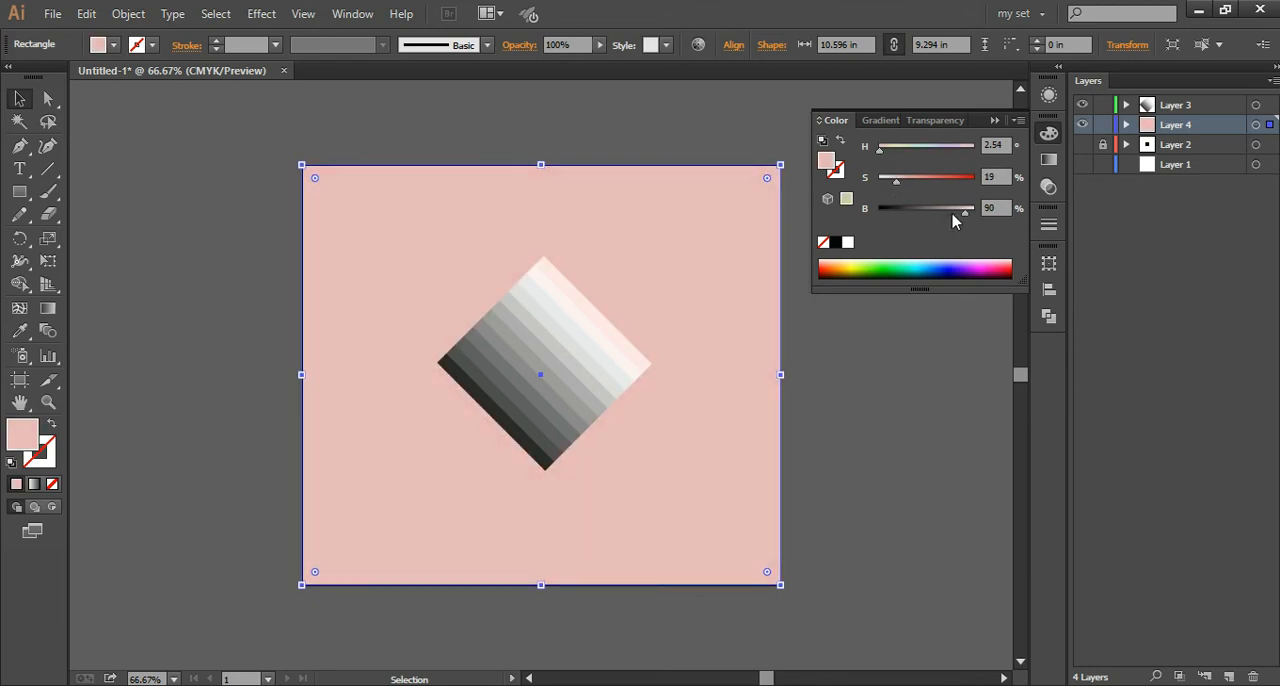
pyautogui.moveTo(953, 221)
pyautogui.mouseDown()
pyautogui.moveTo(980, 220)
pyautogui.moveTo(934, 211)
pyautogui.moveTo(945, 219)
pyautogui.moveTo(959, 199)
pyautogui.mouseUp()
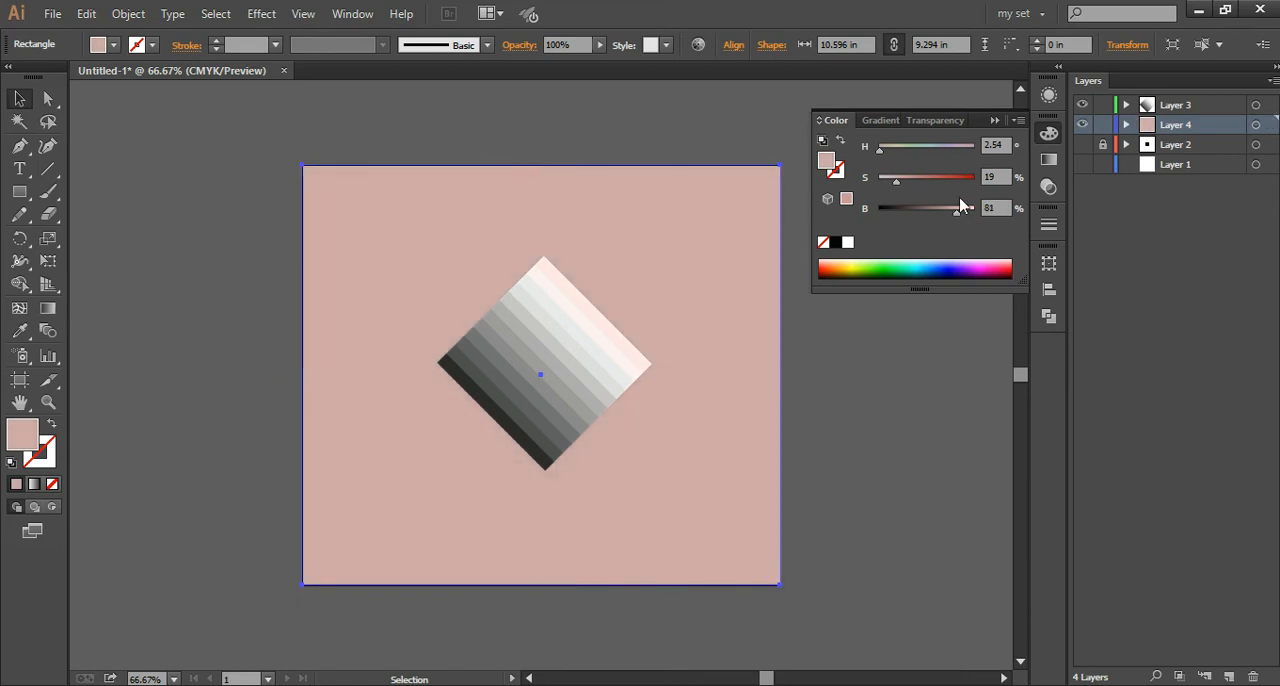
pyautogui.hotkey('ctrl', 'shift', 'a')
pyautogui.click(994, 121)
pyautogui.hotkey('ctrl', '0')
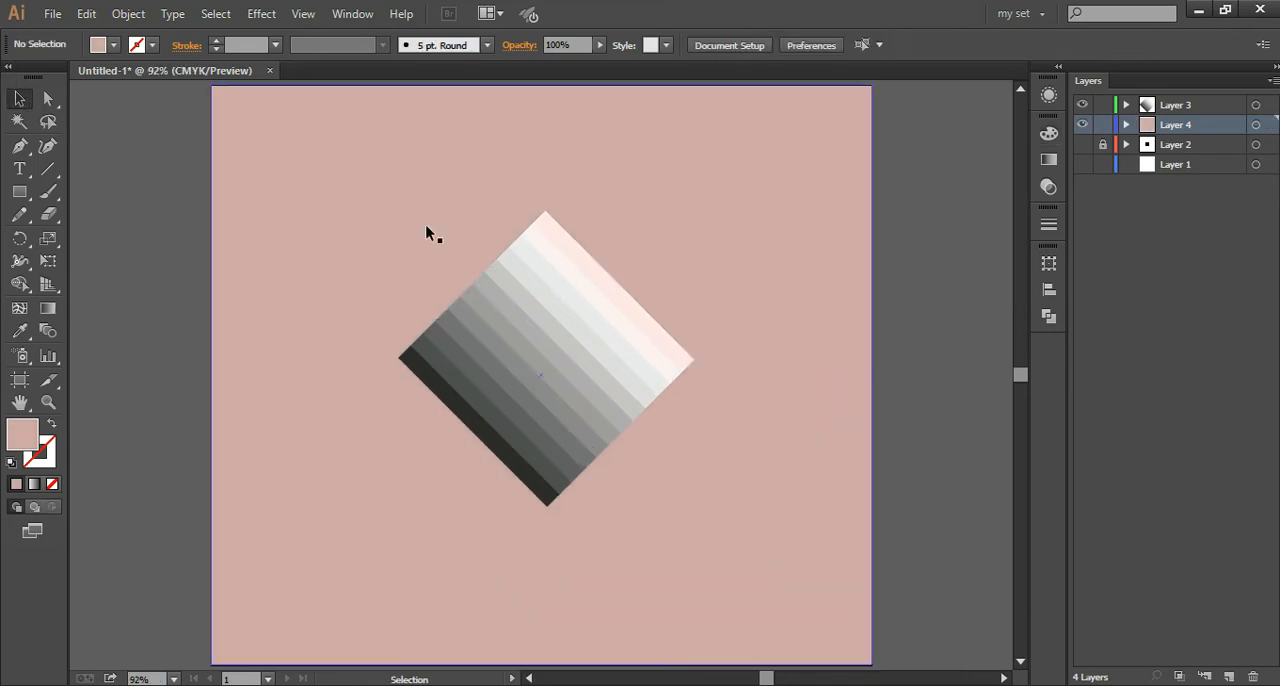
# Step: Lock the background layer and group all strips of the diamond
pyautogui.moveTo(329, 171); pyautogui.dragTo(805, 570)
pyautogui.rightClick(572, 211)
pyautogui.click(662, 298)
pyautogui.click(670, 298)
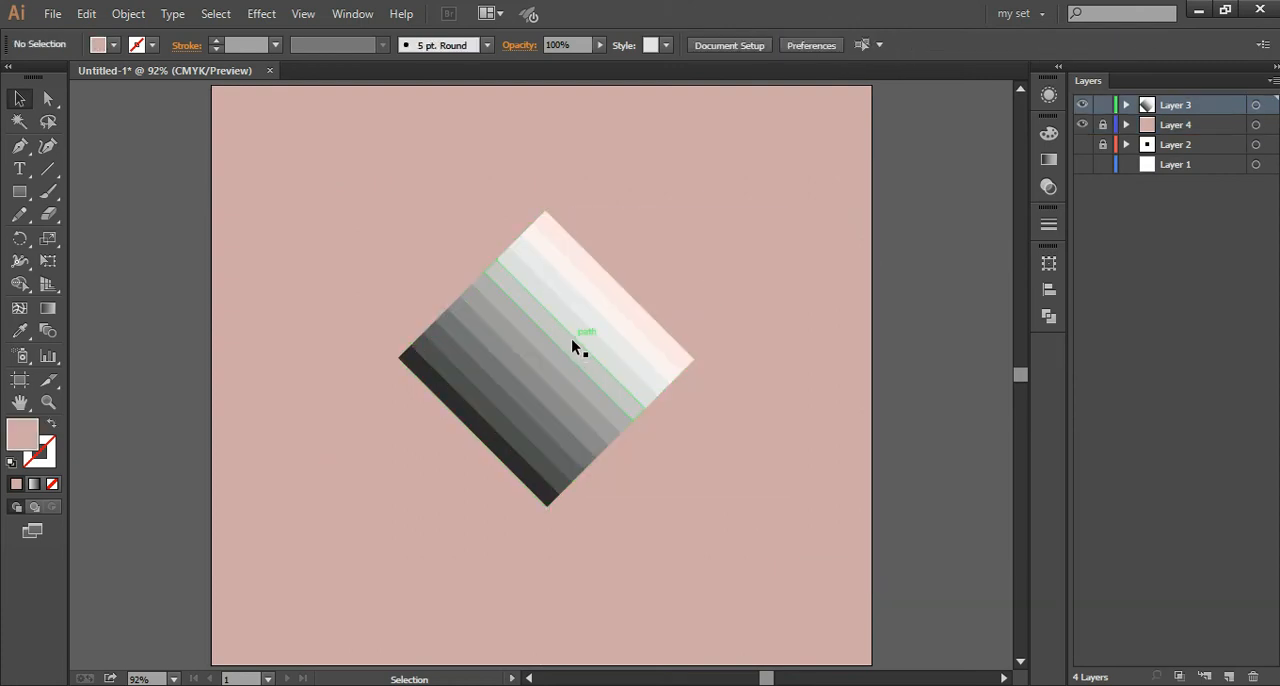
# Step: Duplicate the diamond group with a slight offset downward and to the left, and deselect the copy
pyautogui.click(572, 341)
pyautogui.moveTo(570, 343); pyautogui.dragTo(602, 350)
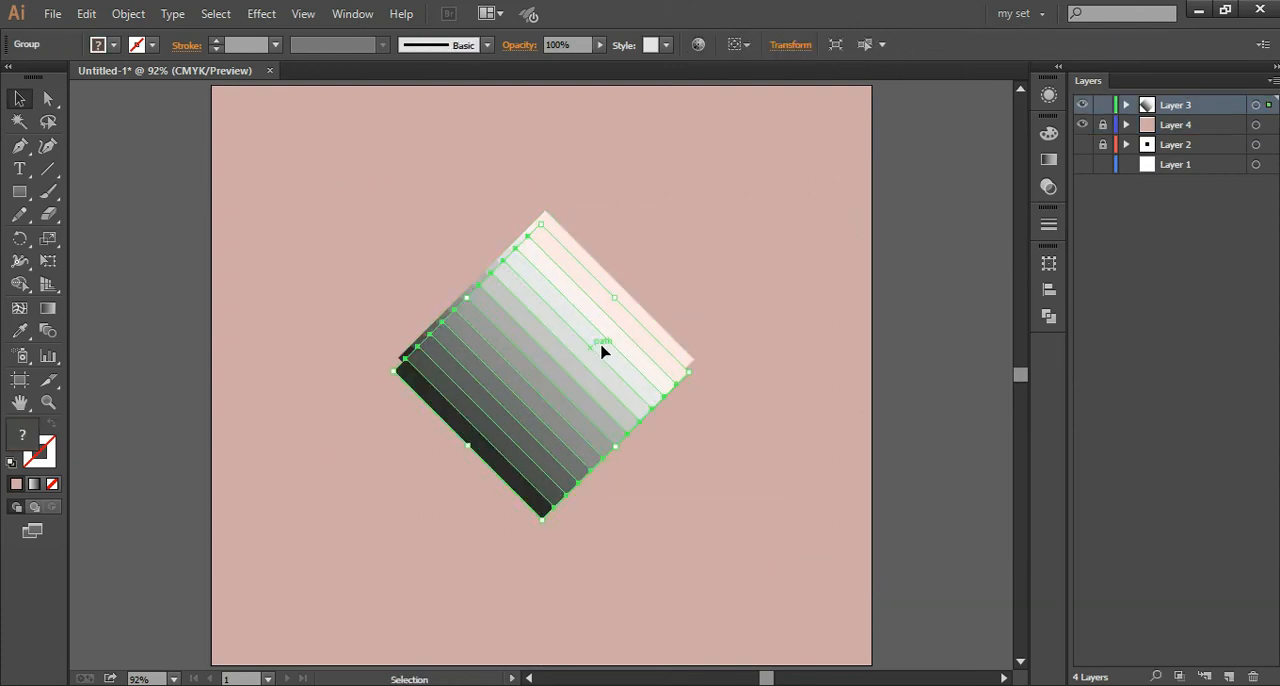
pyautogui.click(187, 112)
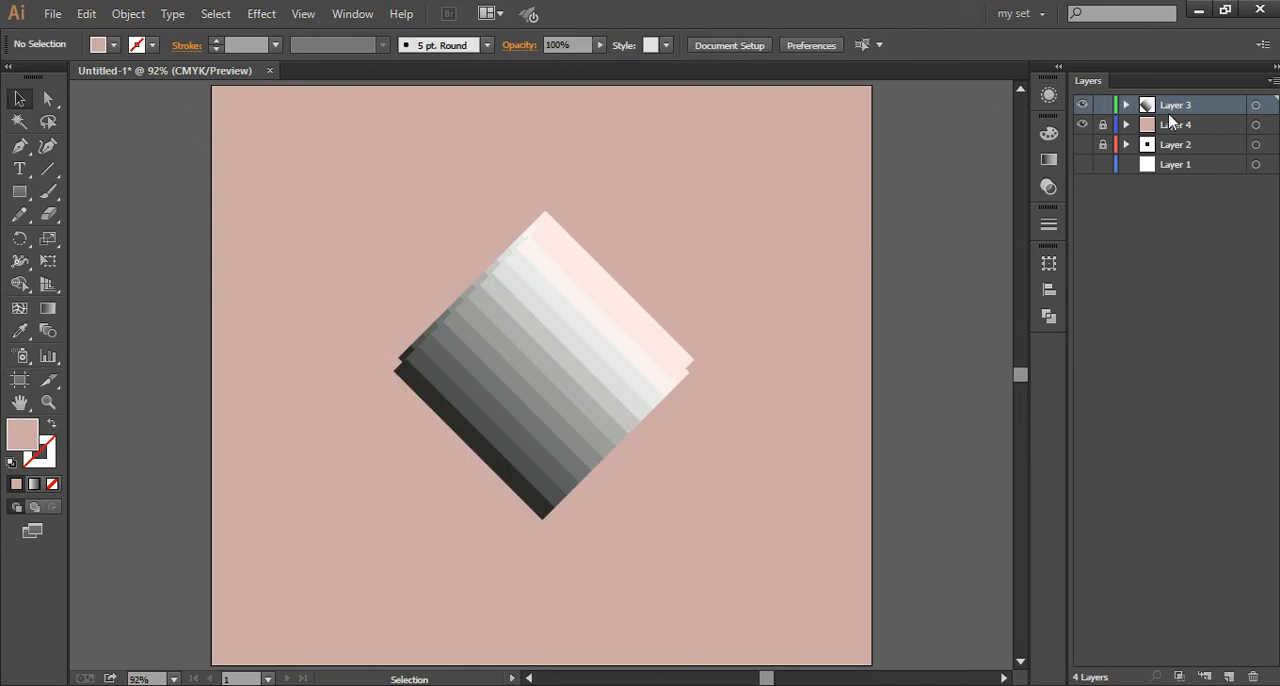
# Step: Expand Layer 3 and check which of its two groups is the offset copy by selecting and hiding them
pyautogui.click(1264, 106)
pyautogui.click(1082, 105)
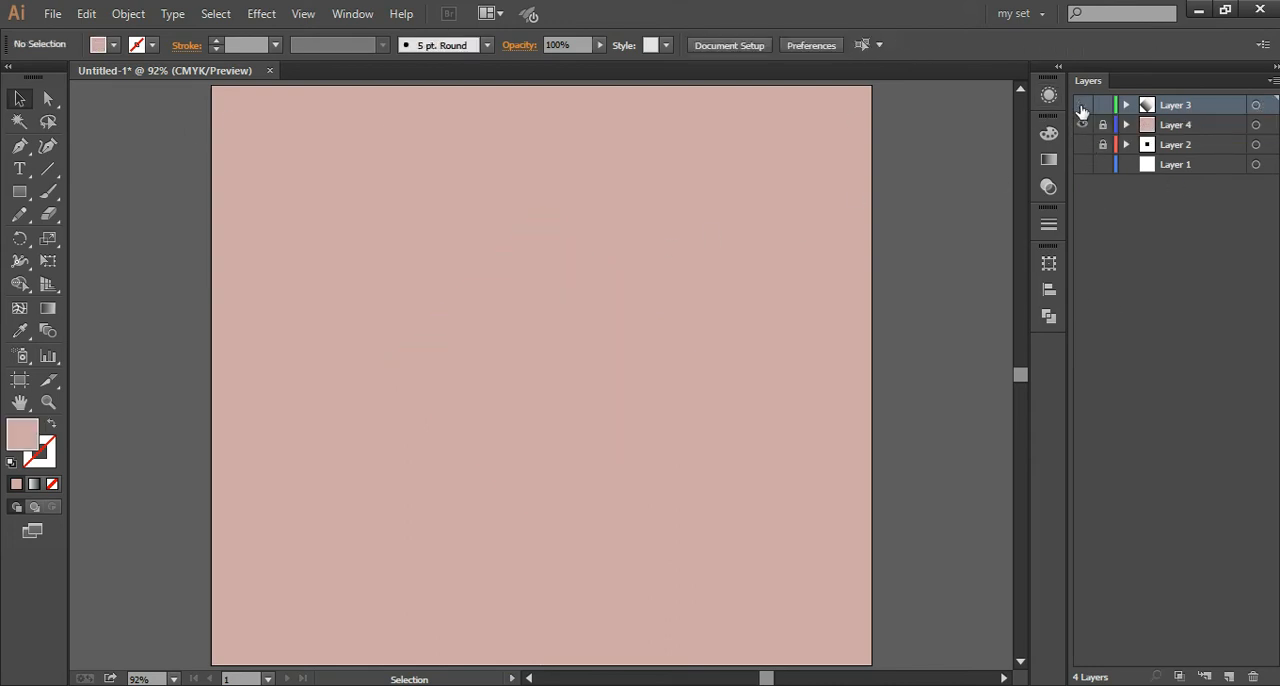
pyautogui.click(1082, 105)
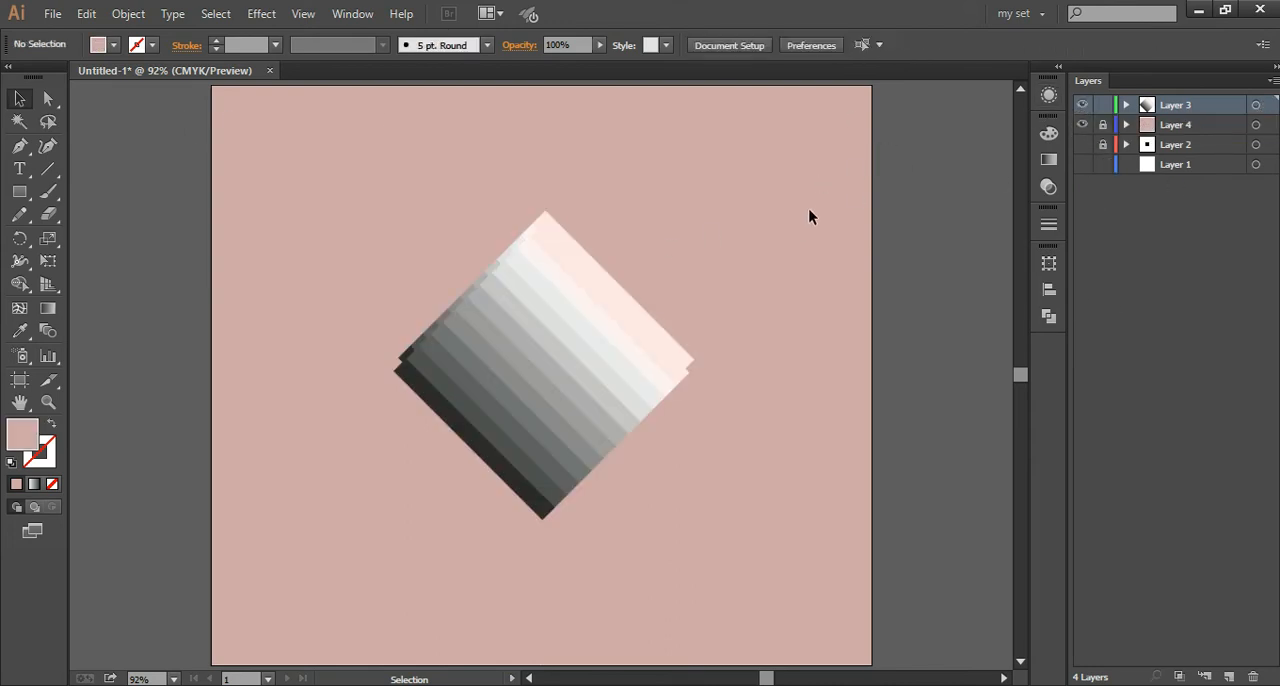
pyautogui.click(1126, 105)
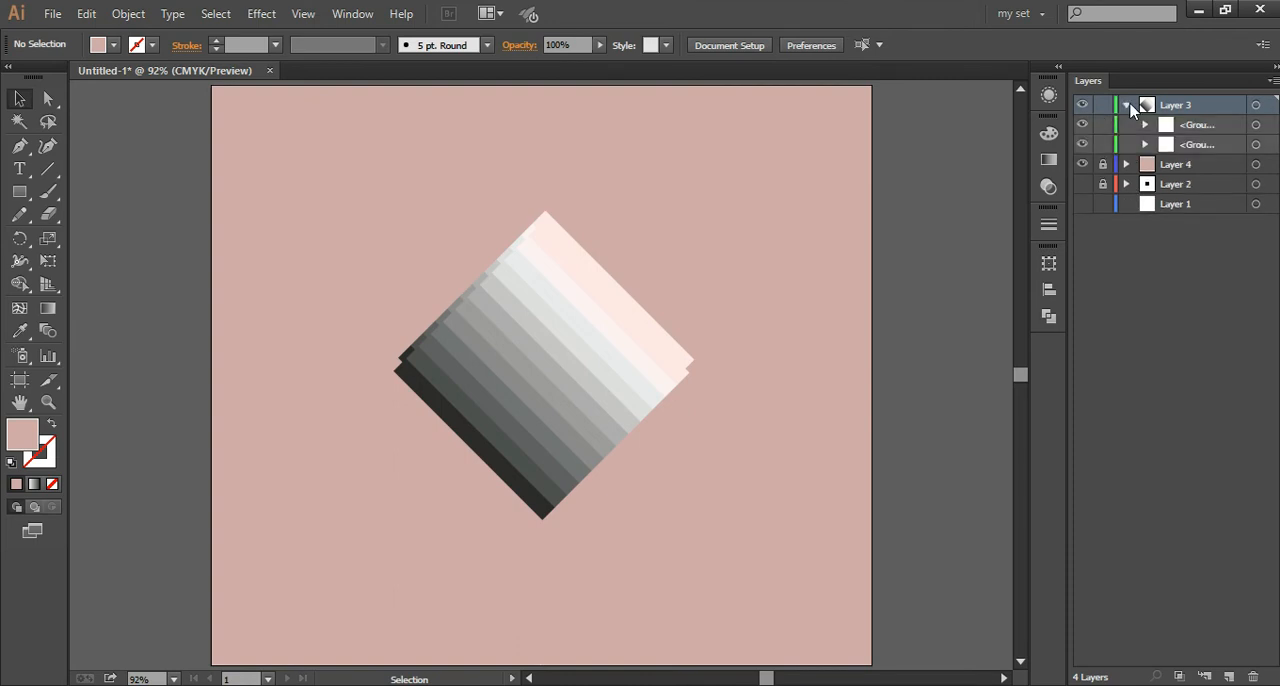
pyautogui.click(1255, 125)
pyautogui.click(1256, 145)
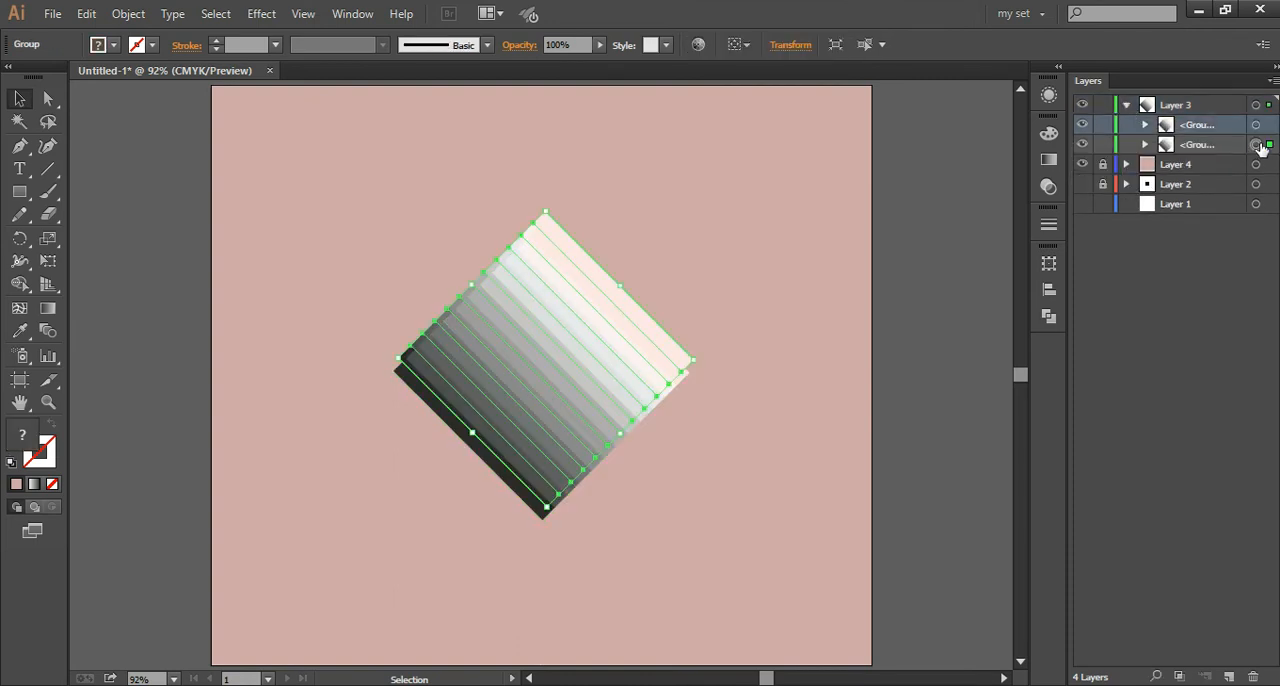
pyautogui.click(757, 235)
pyautogui.hotkey('ctrl', '=')
pyautogui.hotkey('ctrl', '=')
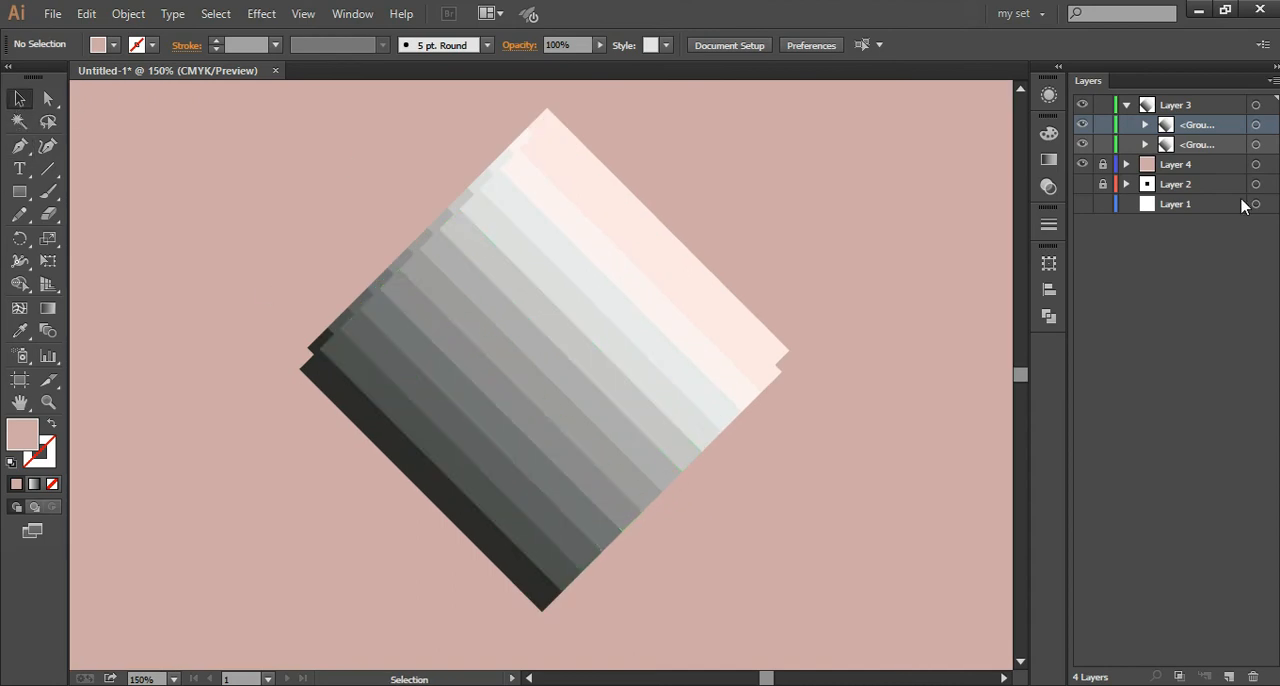
pyautogui.click(1087, 127)
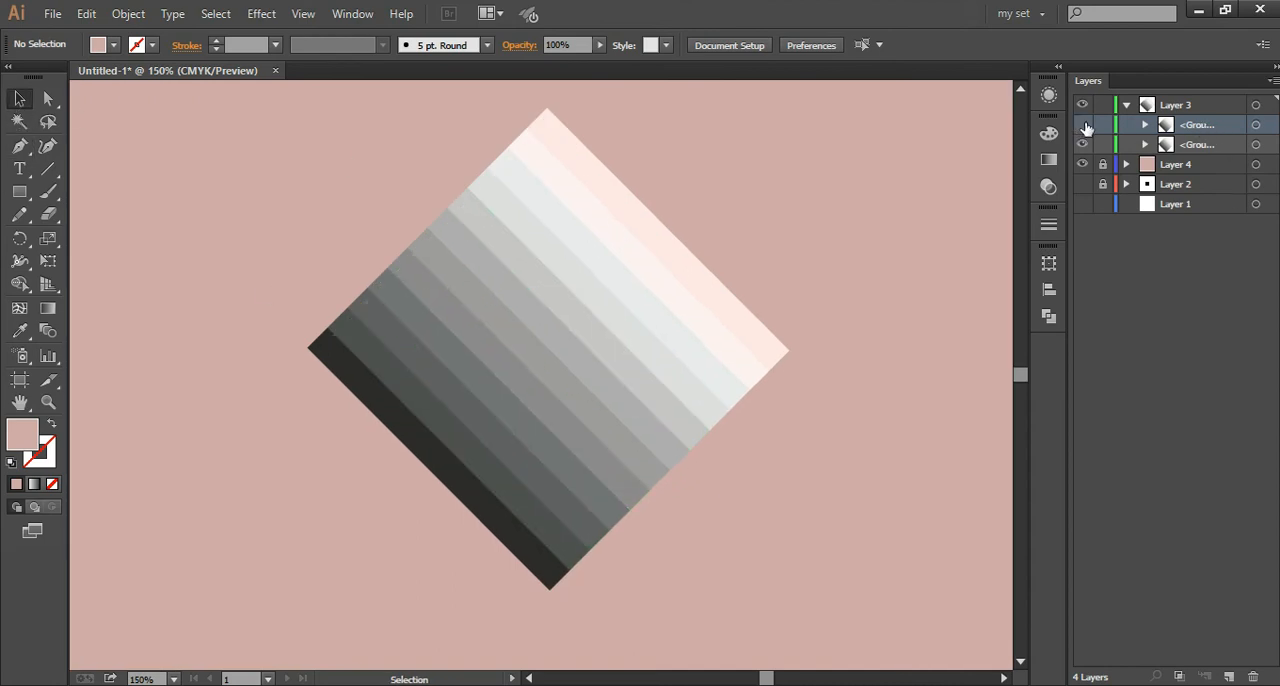
pyautogui.click(1087, 127)
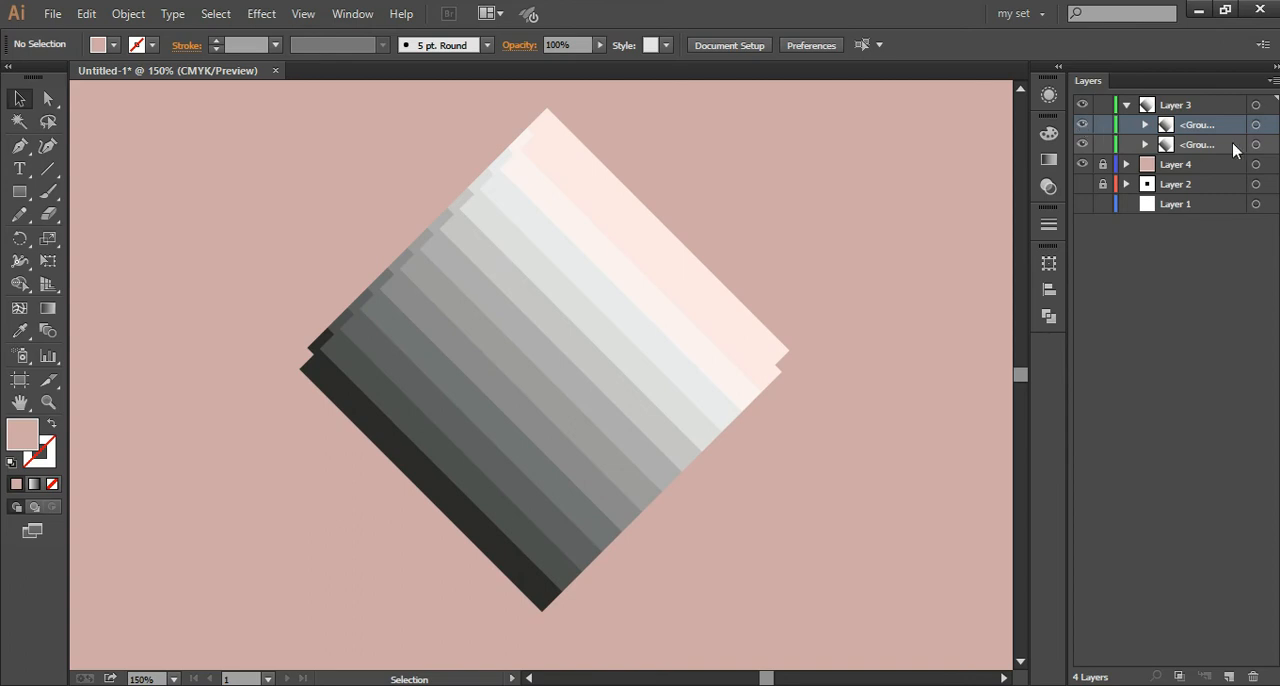
# Step: Fill the offset diamond copy with solid black, setting hue, saturation and brightness to 0, and deselect it
pyautogui.click(1254, 125)
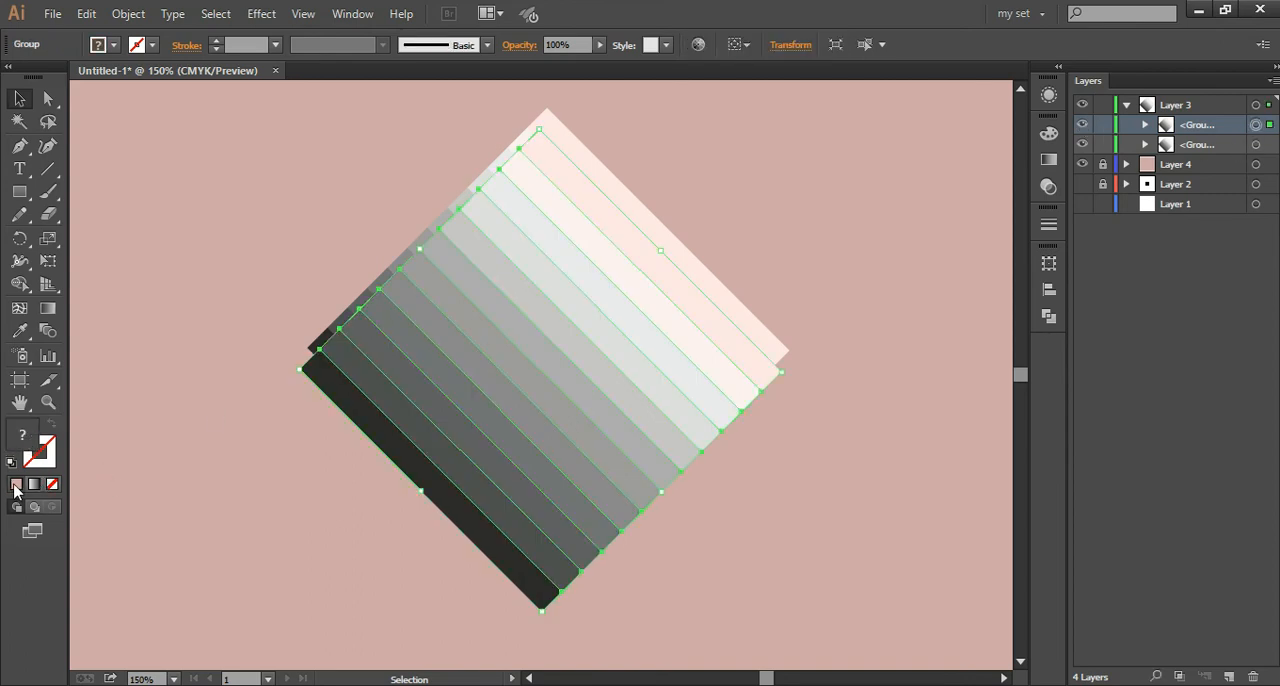
pyautogui.click(49, 450)
pyautogui.click(24, 430)
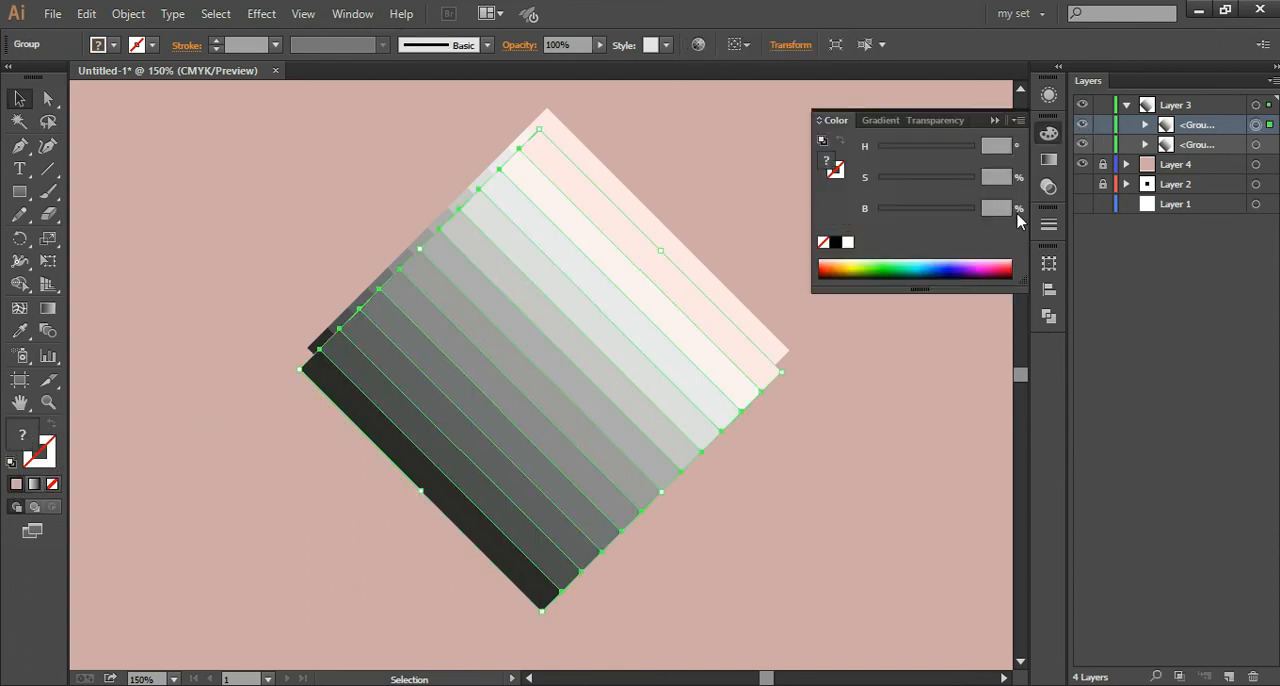
pyautogui.click(918, 178)
pyautogui.moveTo(918, 178); pyautogui.dragTo(791, 214)
pyautogui.hotkey('ctrl', 'shift', 'a')
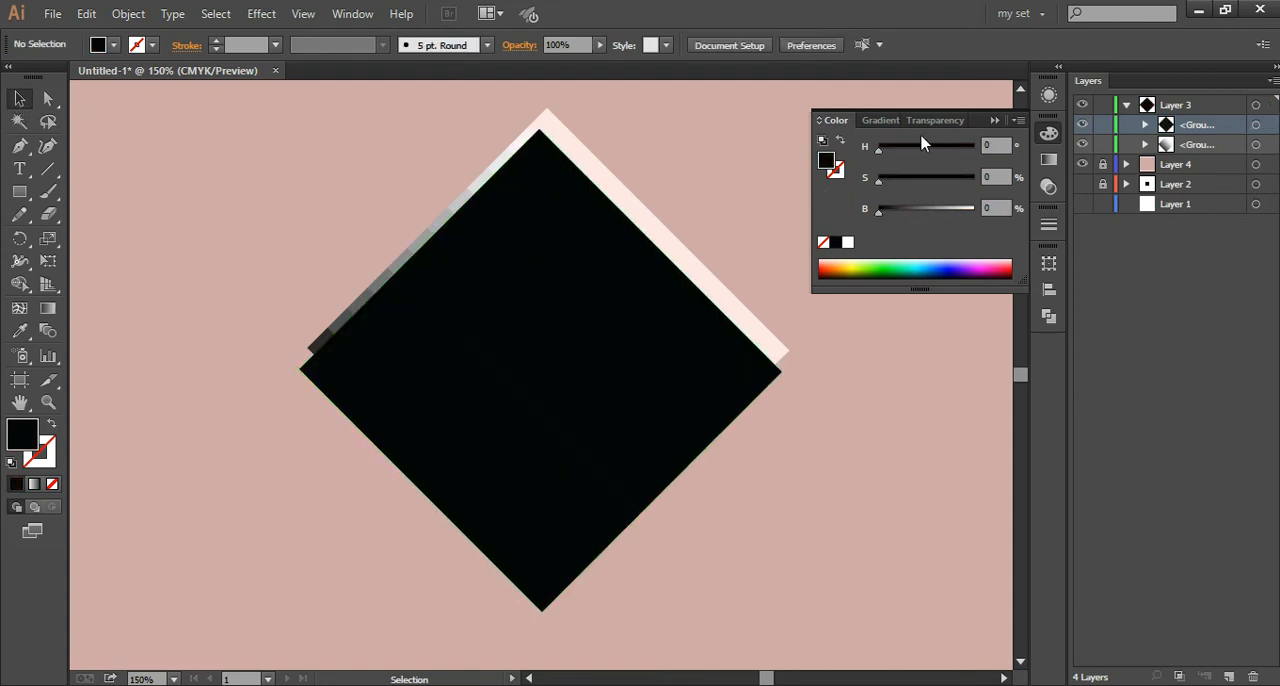
pyautogui.click(995, 121)
# Step: Send the black diamond copy behind the original striped diamond and clear the selection
pyautogui.click(623, 323)
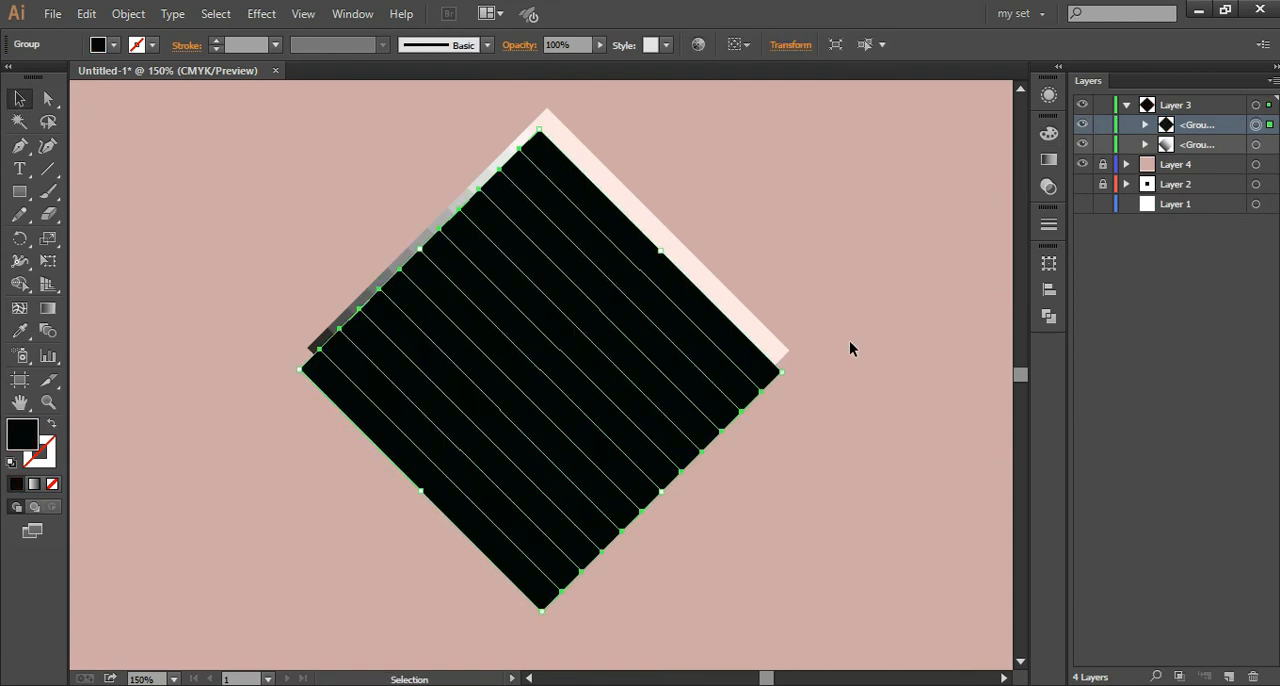
pyautogui.hotkey('ctrl', 'shift', '[')
pyautogui.hotkey('ctrl', 'shift', 'a')
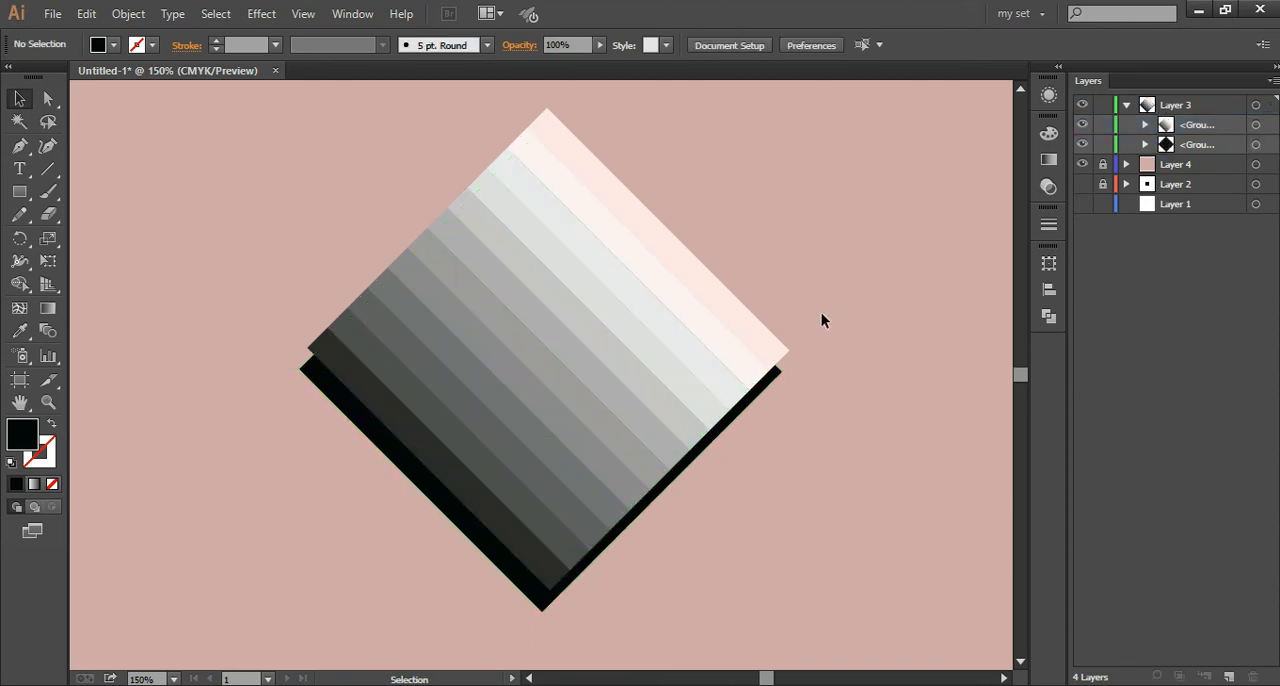
# Step: Nudge the striped diamond group slightly downward and to the left, closer to the black copy, and deselect it
pyautogui.click(1257, 125)
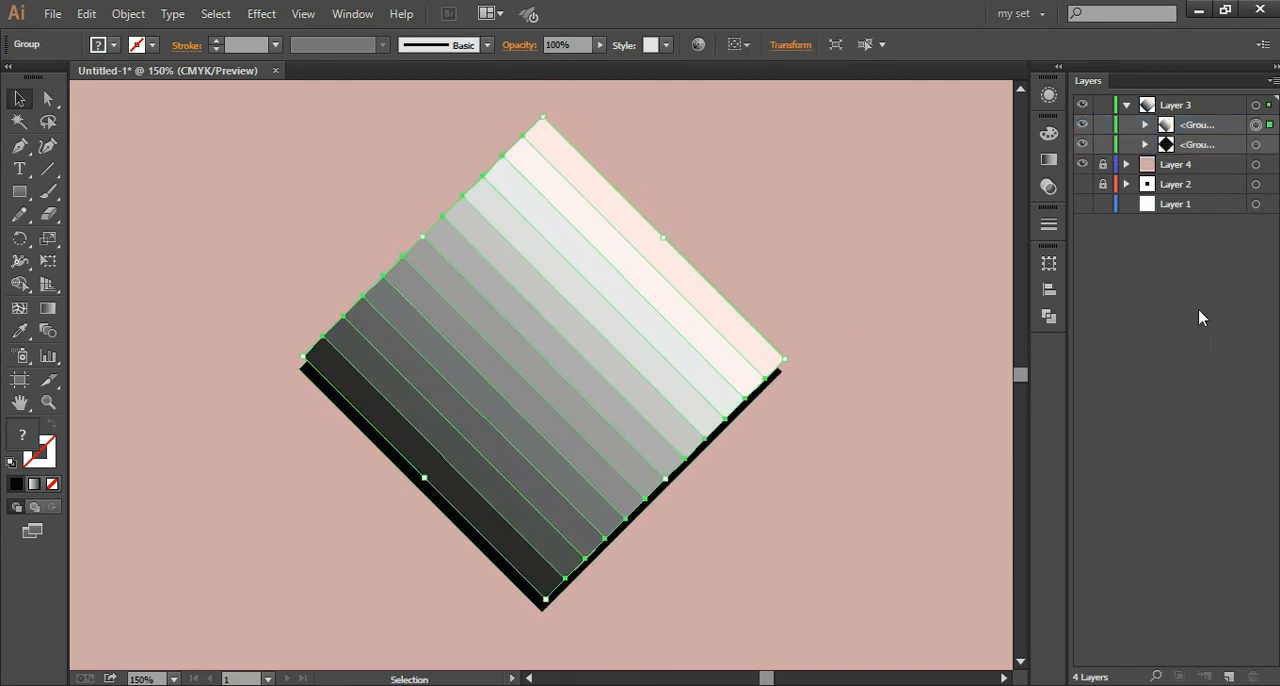
pyautogui.click(923, 387)
pyautogui.click(18, 102)
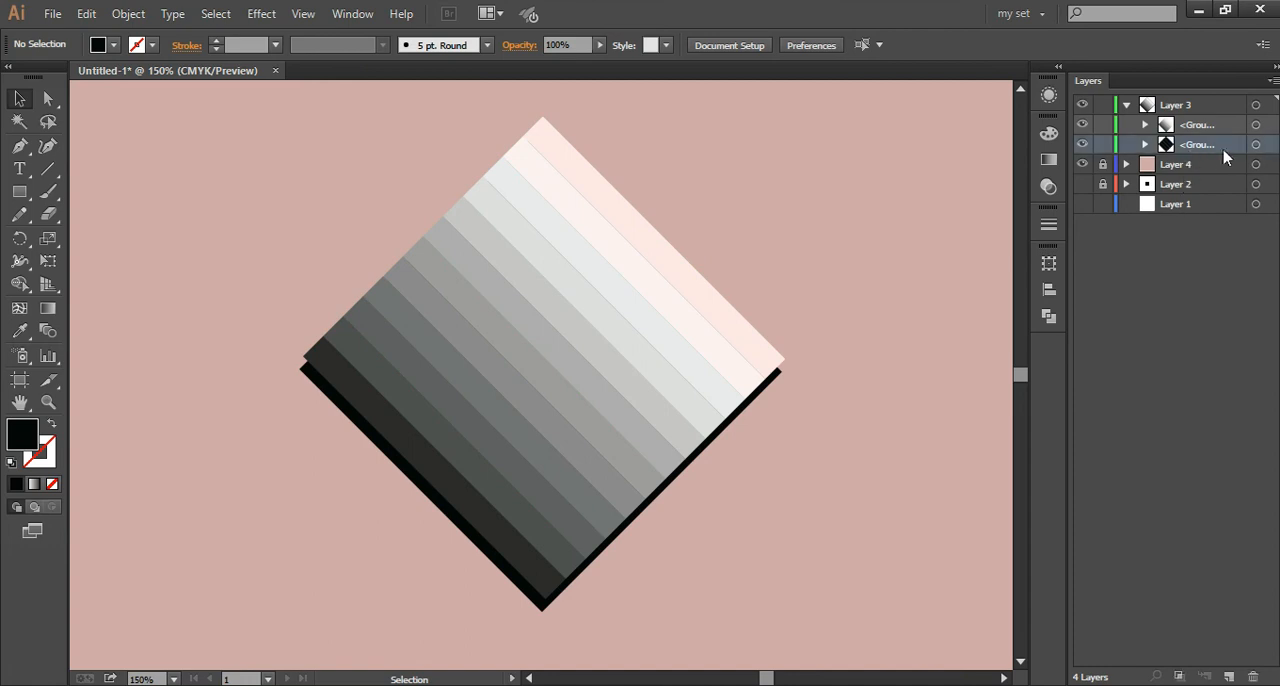
# Step: Hide and show the black diamond copy to identify it, reduce its opacity to 50%, and deselect it
pyautogui.click(1257, 145)
pyautogui.click(1082, 144)
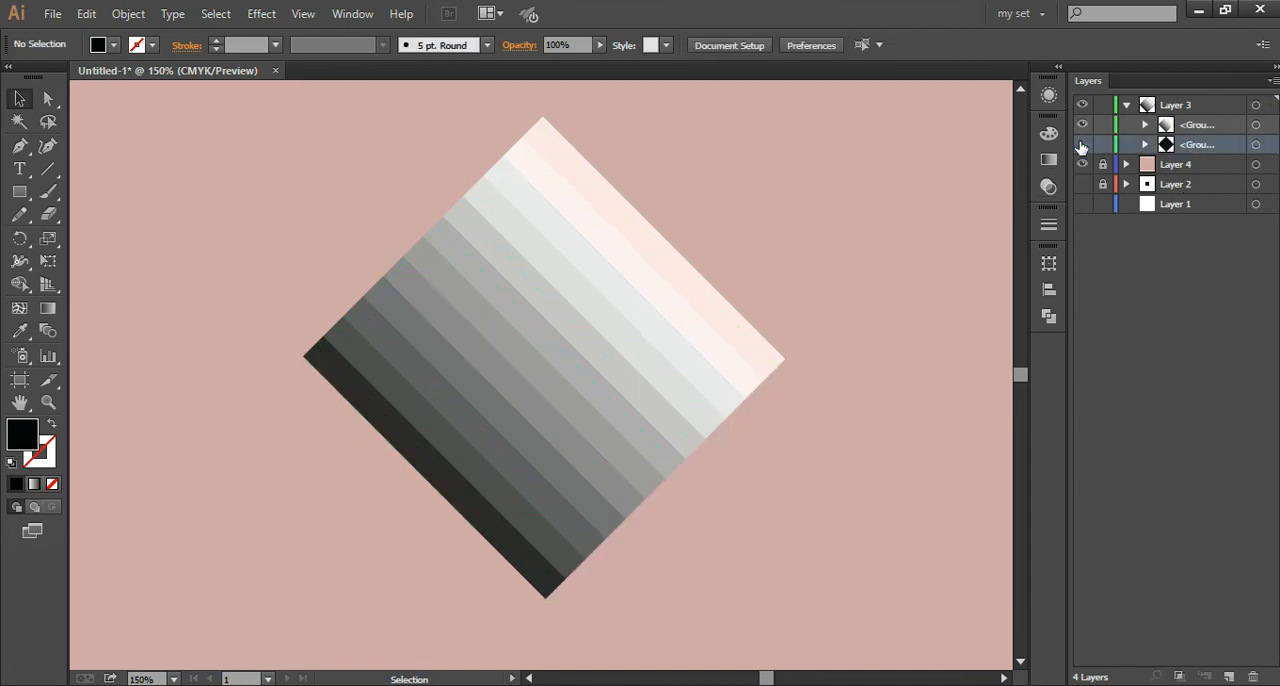
pyautogui.click(1082, 144)
pyautogui.click(1257, 145)
pyautogui.click(1050, 95)
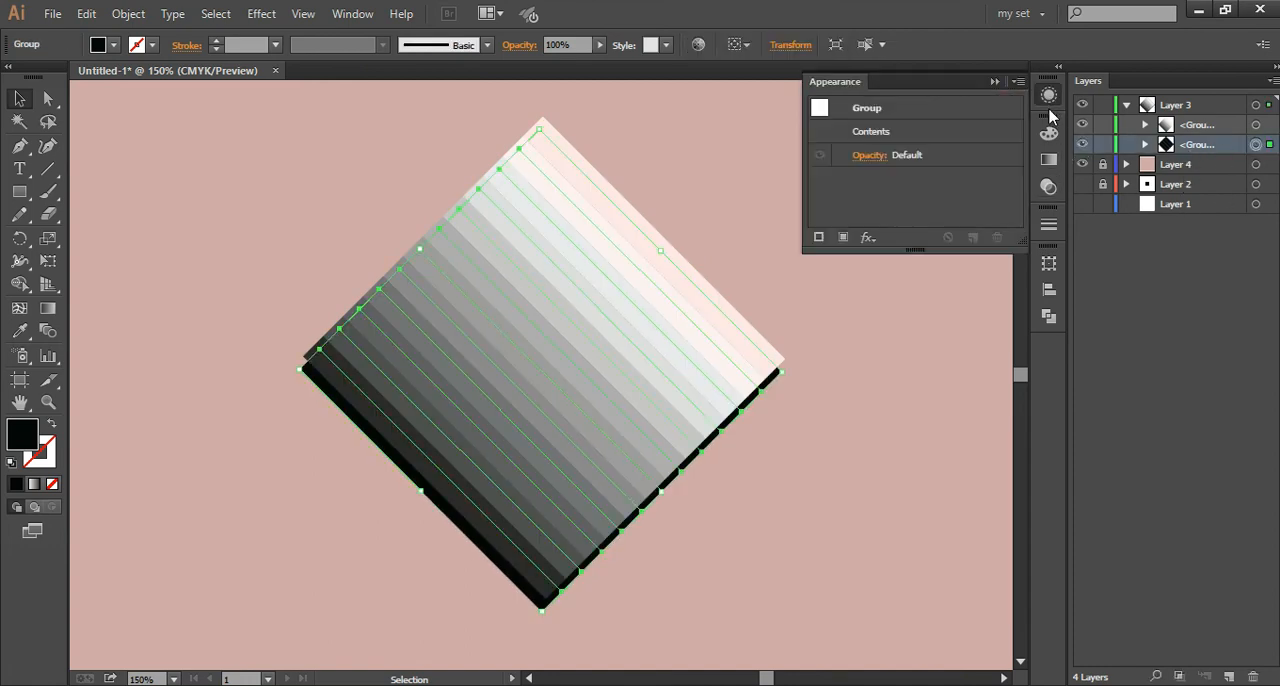
pyautogui.click(1049, 187)
pyautogui.click(1006, 144)
pyautogui.moveTo(1008, 160); pyautogui.dragTo(968, 168)
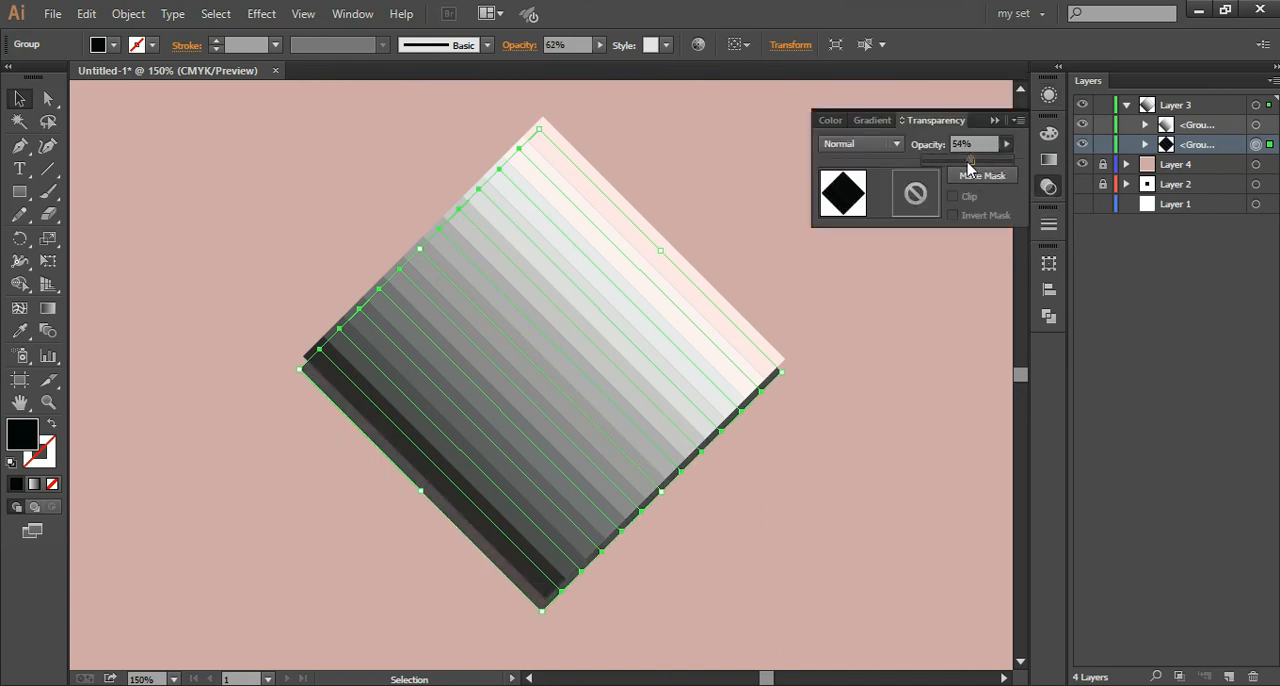
pyautogui.click(370, 501)
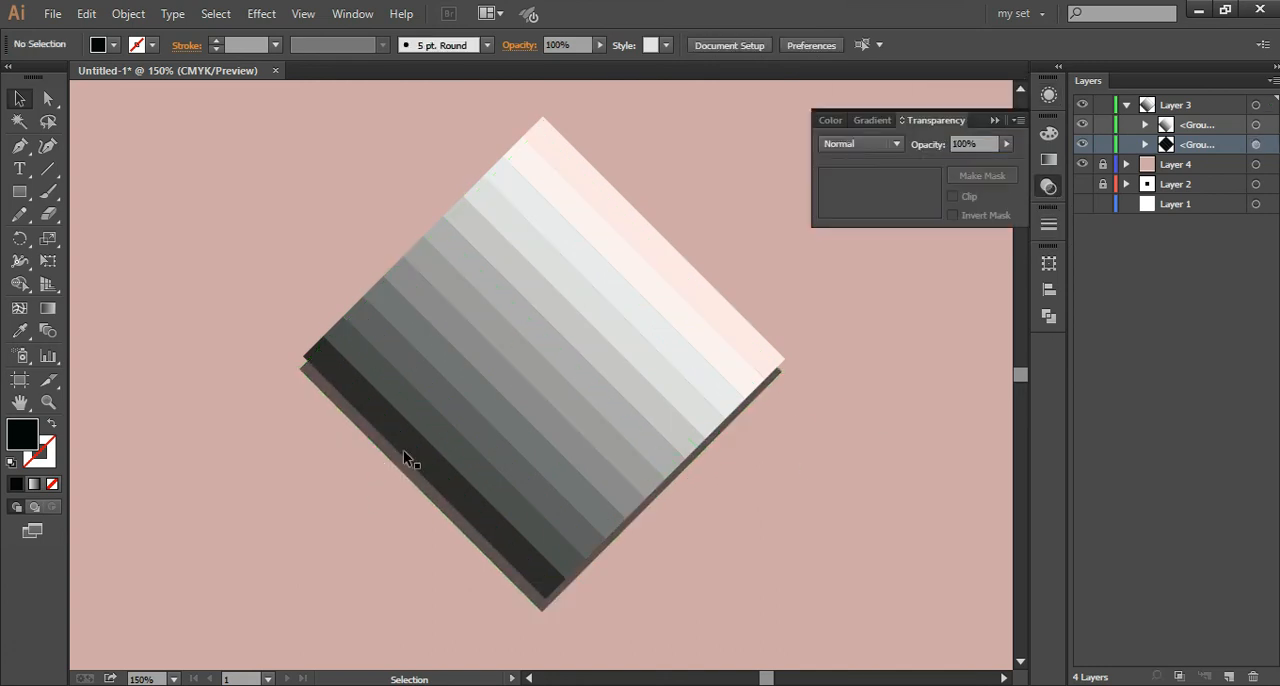
# Step: Set the black diamond copy's opacity to 45% and clear the selection
pyautogui.hotkey('ctrl', '-')
pyautogui.hotkey('ctrl', '-')
pyautogui.click(1255, 144)
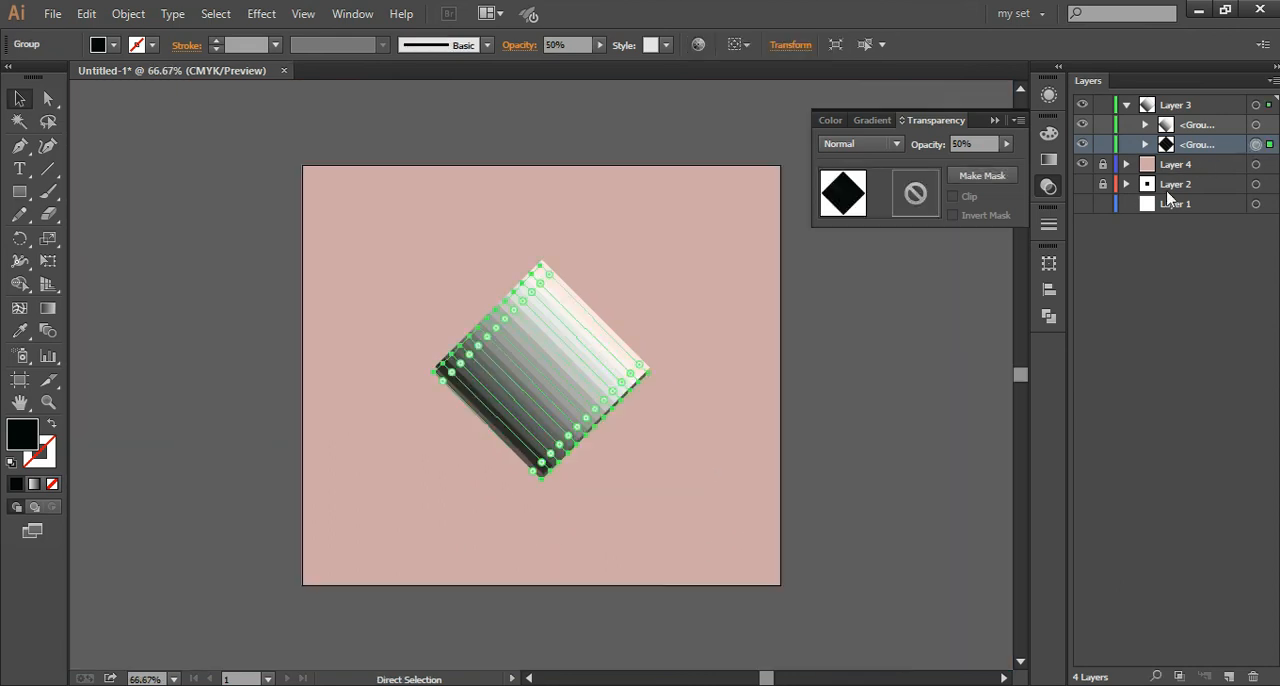
pyautogui.click(978, 144)
pyautogui.write('45')
pyautogui.press('Return')
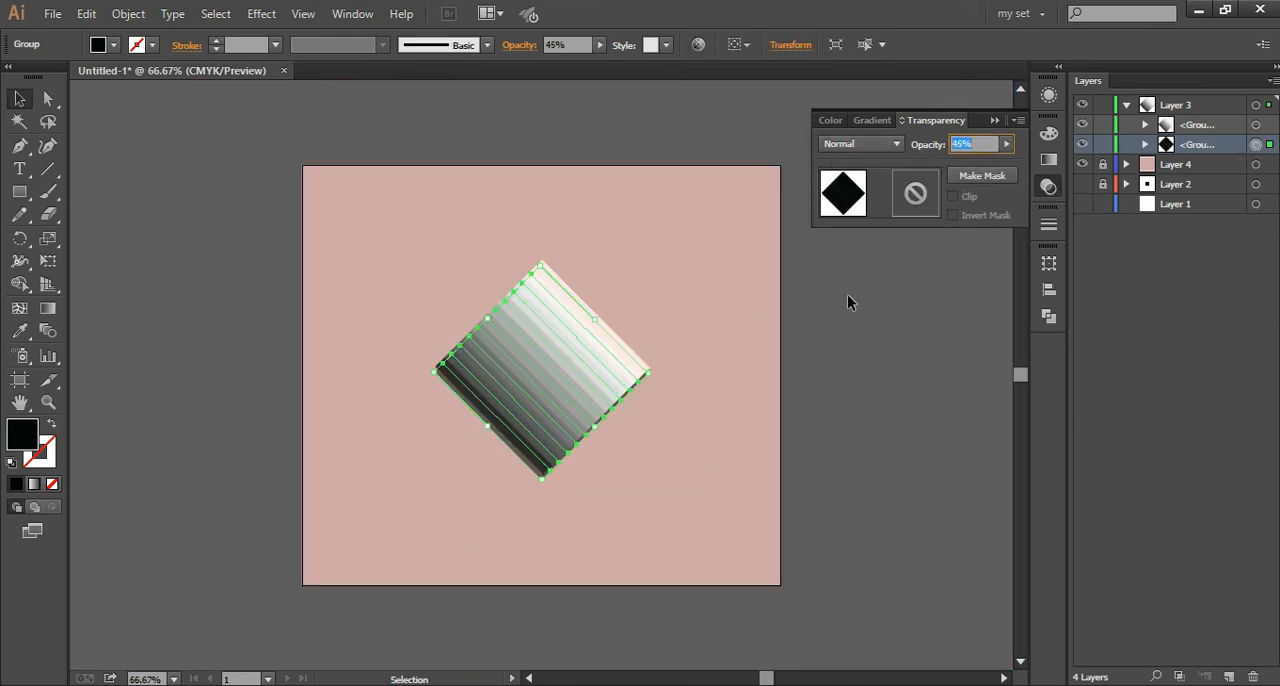
pyautogui.click(705, 250)
pyautogui.hotkey('ctrl', '0')
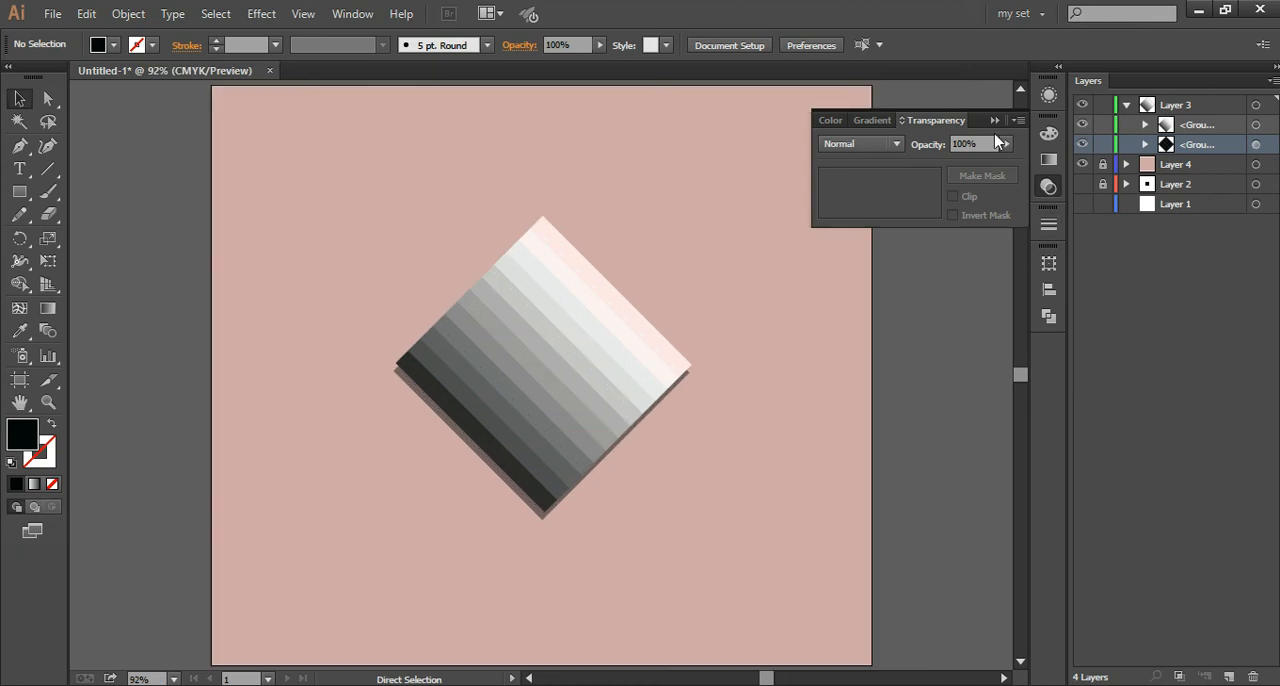
pyautogui.click(995, 121)
# Step: Nudge the translucent diamond copy slightly left and up so its shadow shows only along the lower-left edge, and deselect it
pyautogui.click(1257, 145)
pyautogui.click(708, 263)
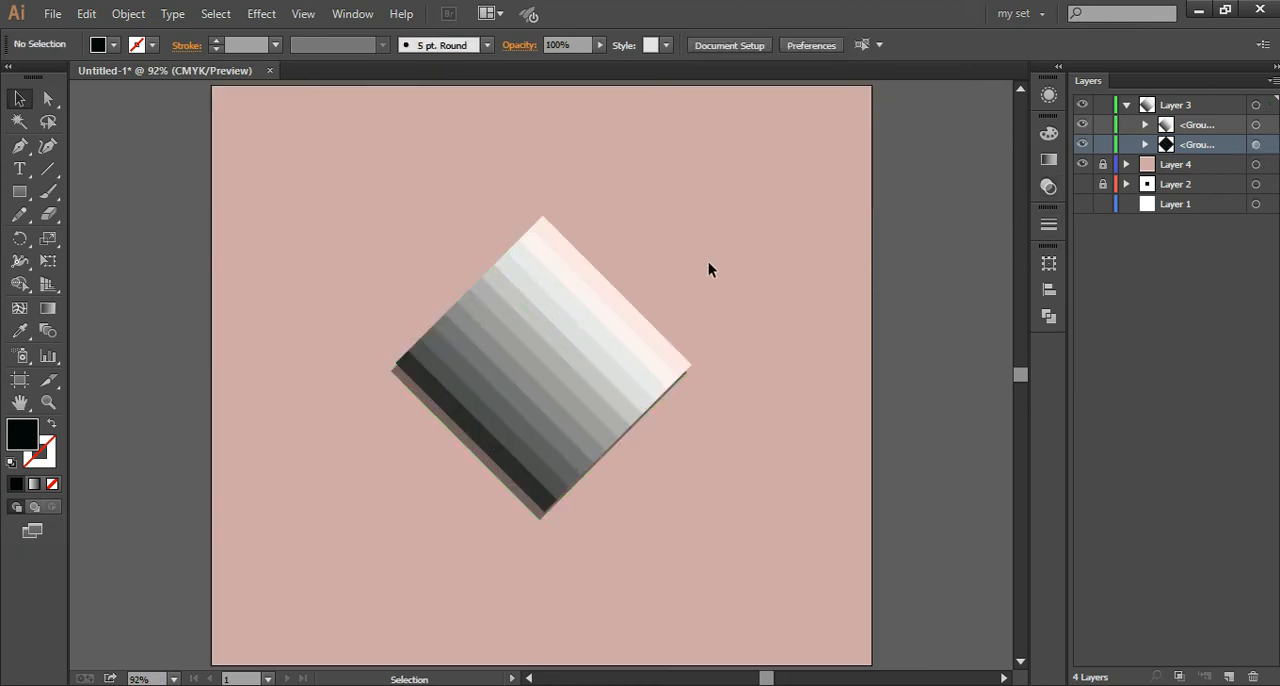
pyautogui.click(1258, 146)
pyautogui.click(901, 431)
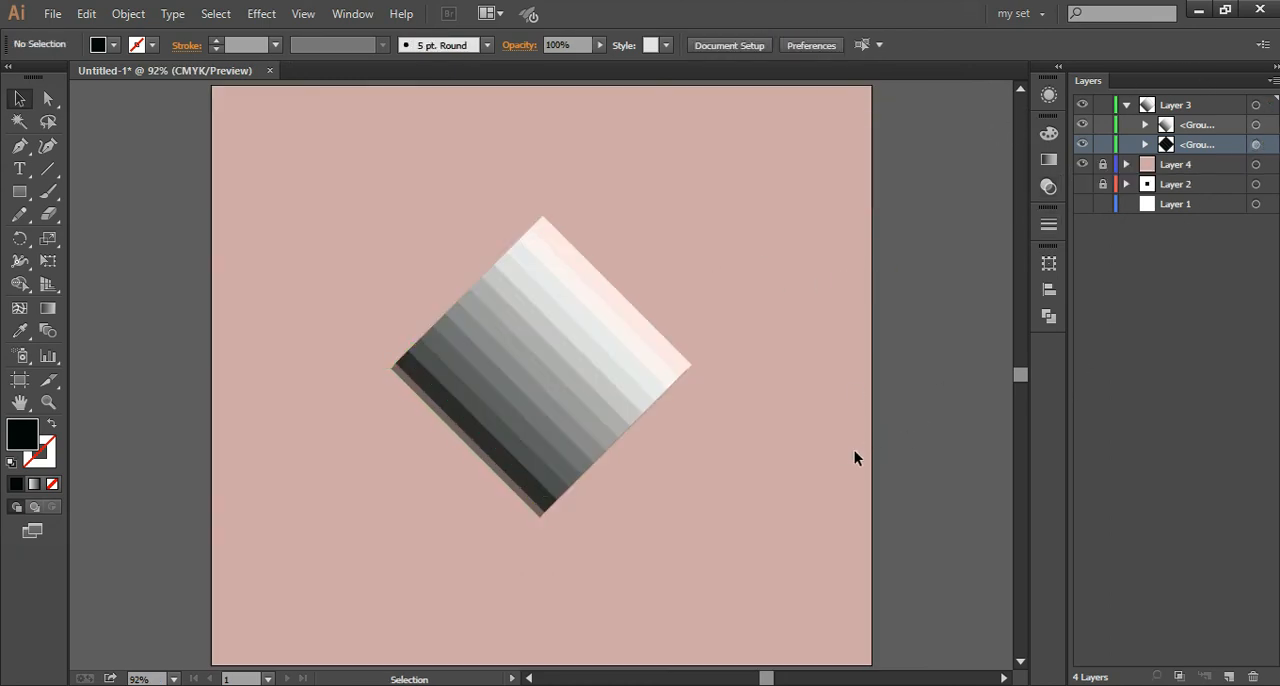
pyautogui.hotkey('ctrl', '-')
pyautogui.hotkey('ctrl', '0')
# Step: Collapse Layer 3, create a new layer above it, and add the text "LOGO DESIGN" below the diamond
pyautogui.click(1127, 106)
pyautogui.hotkey('ctrl', 'l')
pyautogui.press('t')
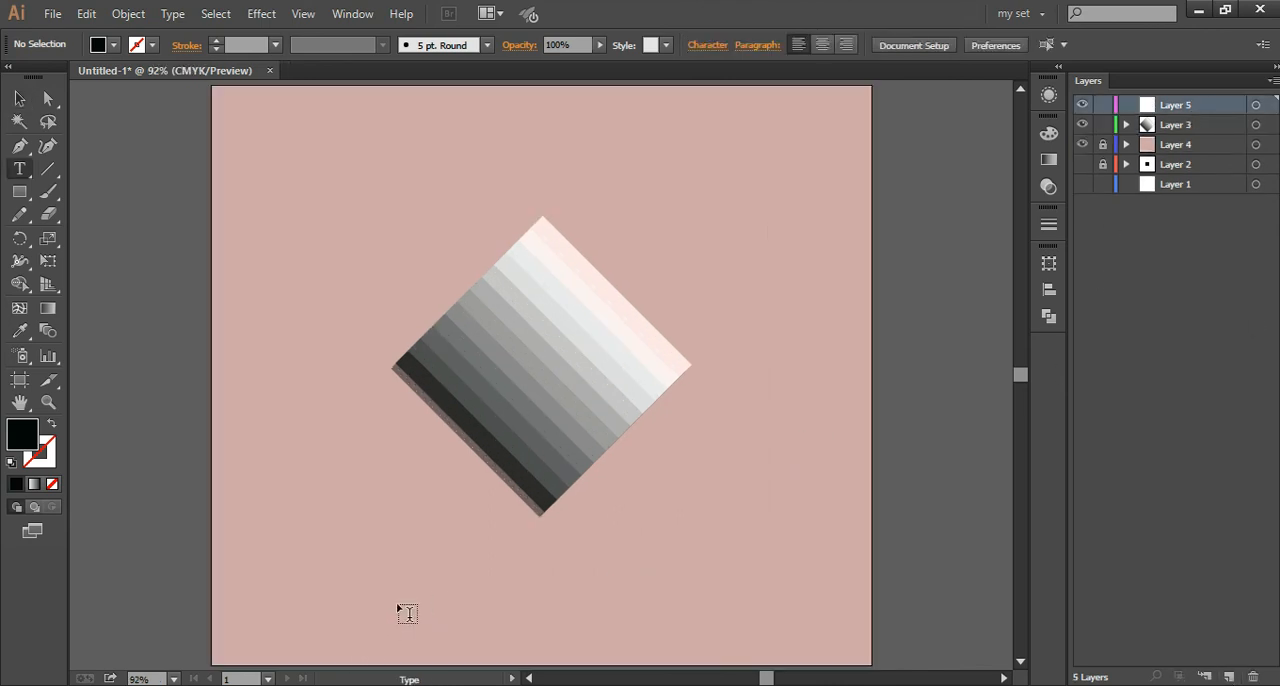
pyautogui.click(536, 600)
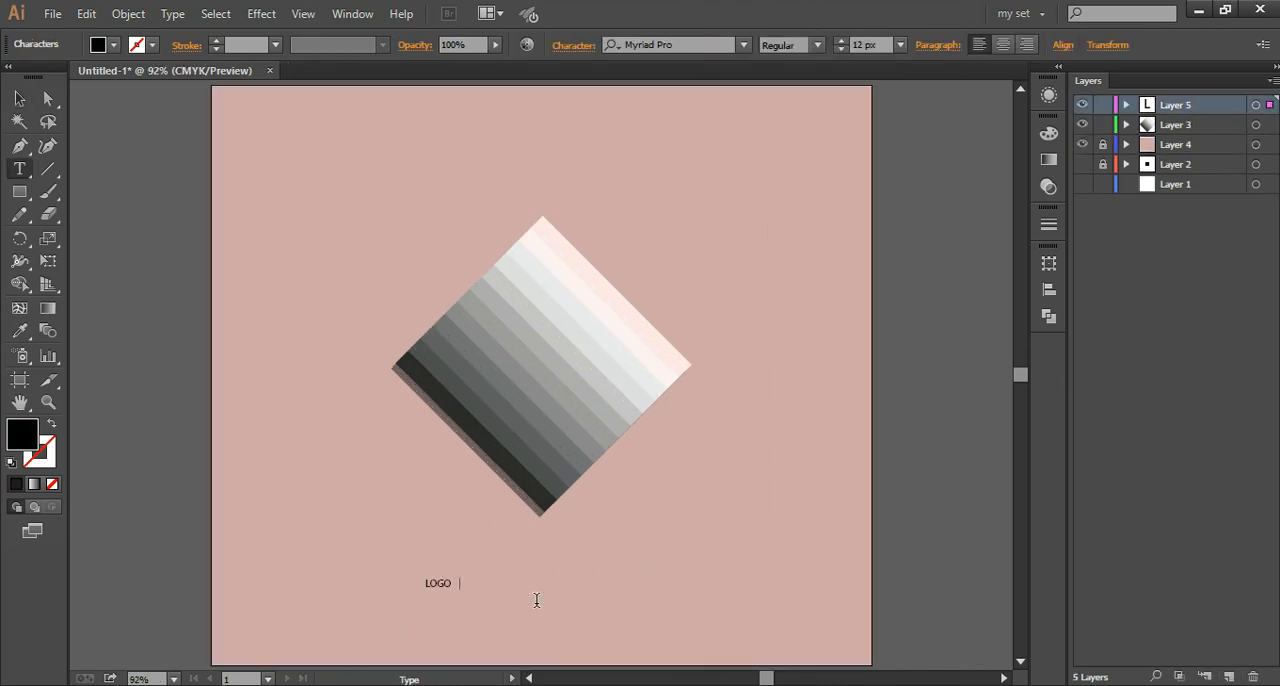
pyautogui.press('Escape')
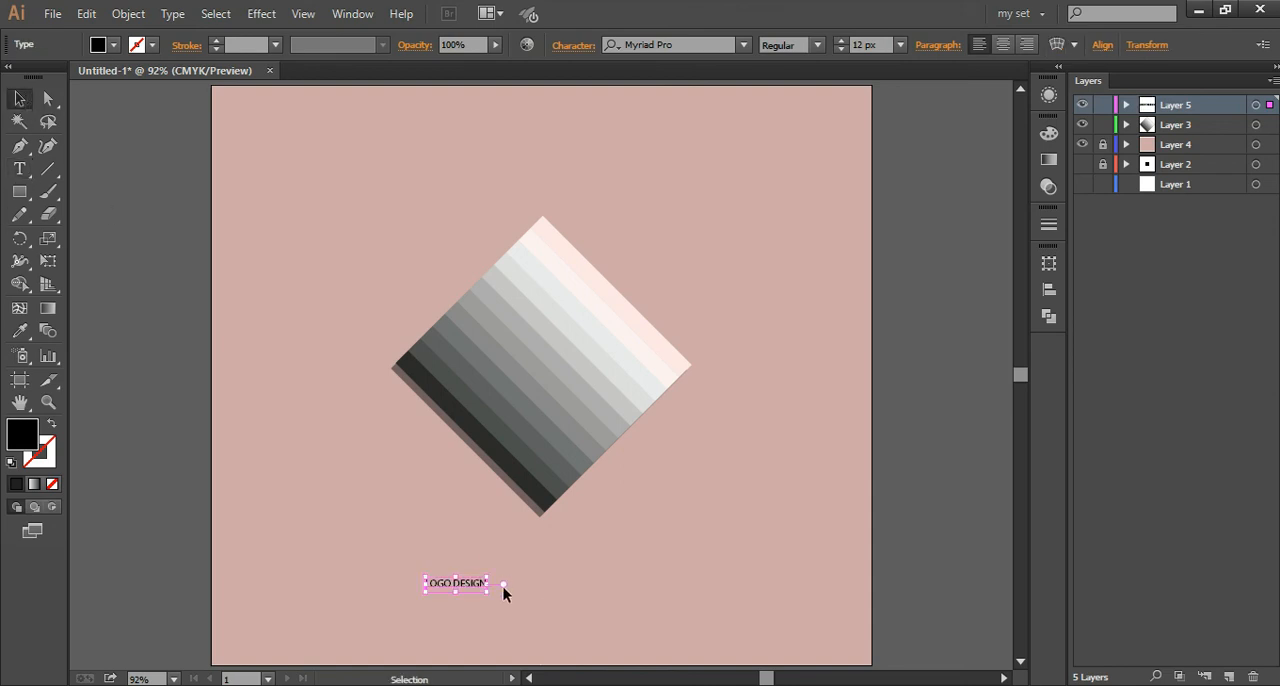
# Step: Enlarge the LOGO DESIGN text to about 35 px and set its font to Nirmala UI Semilight
pyautogui.moveTo(488, 597); pyautogui.dragTo(543, 620)
pyautogui.moveTo(503, 588); pyautogui.dragTo(590, 618)
pyautogui.click(708, 44)
pyautogui.press('Down')
pyautogui.press('Down')
pyautogui.press('Down')
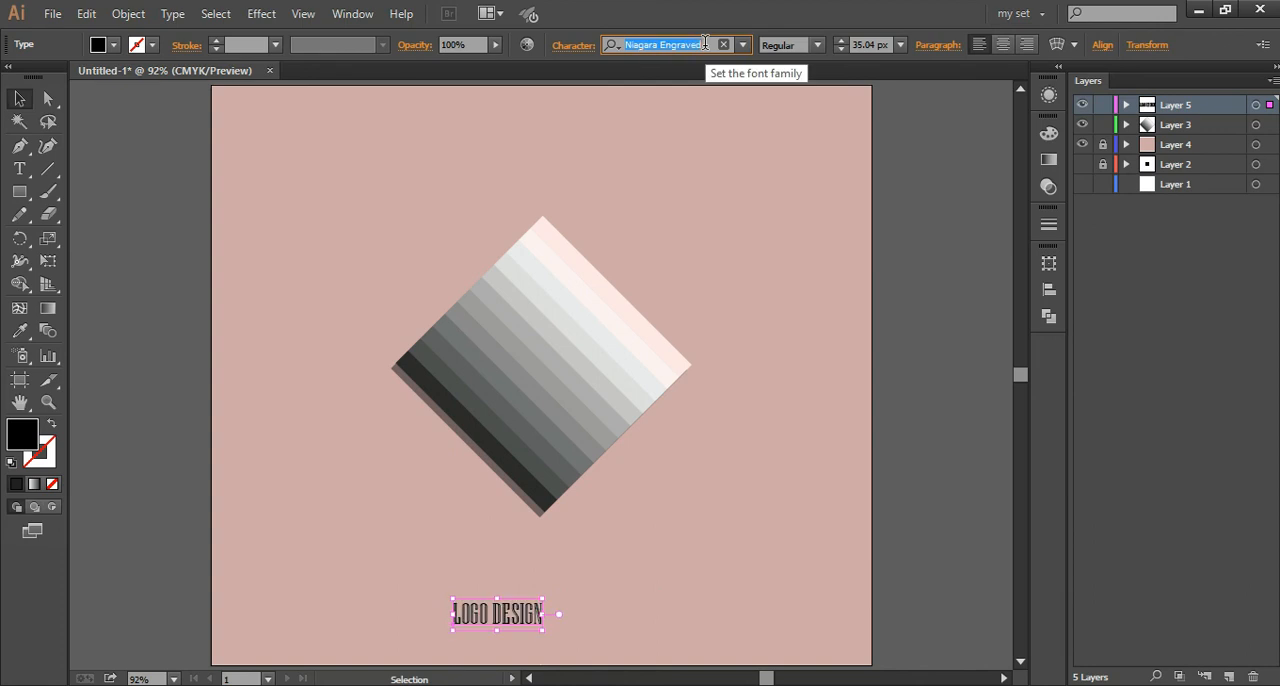
pyautogui.press('Down')
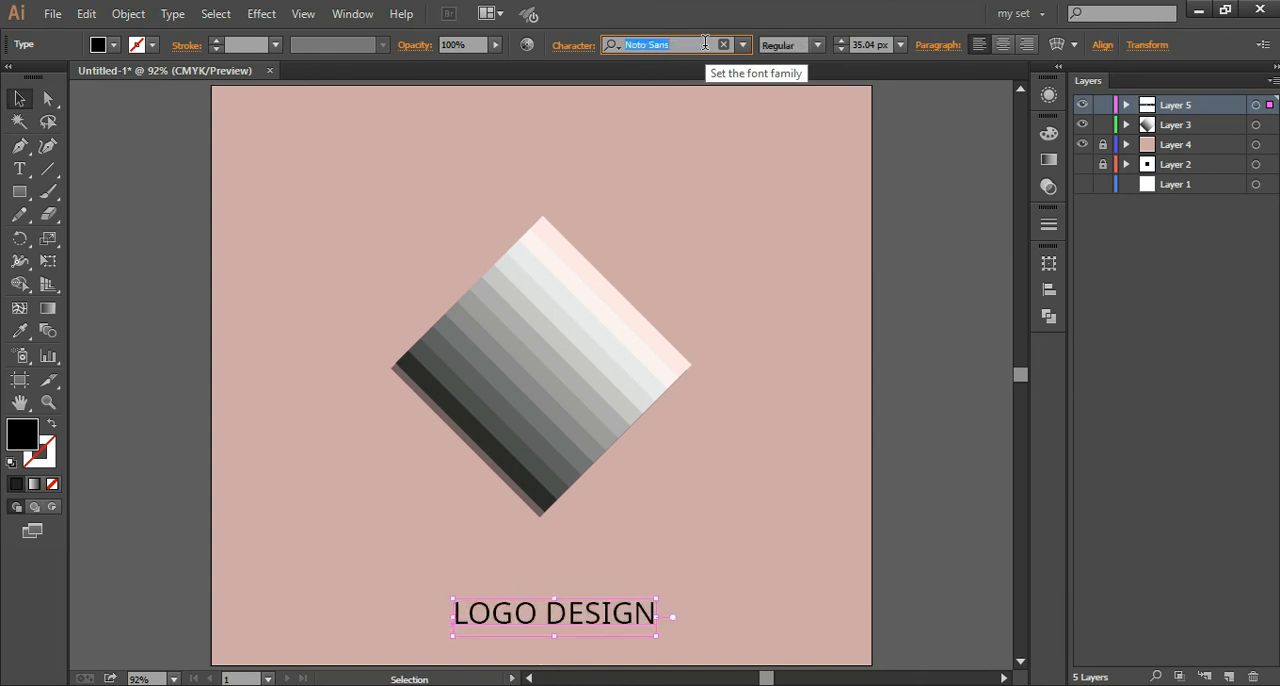
pyautogui.press('Down')
pyautogui.press('Up')
pyautogui.press('Up')
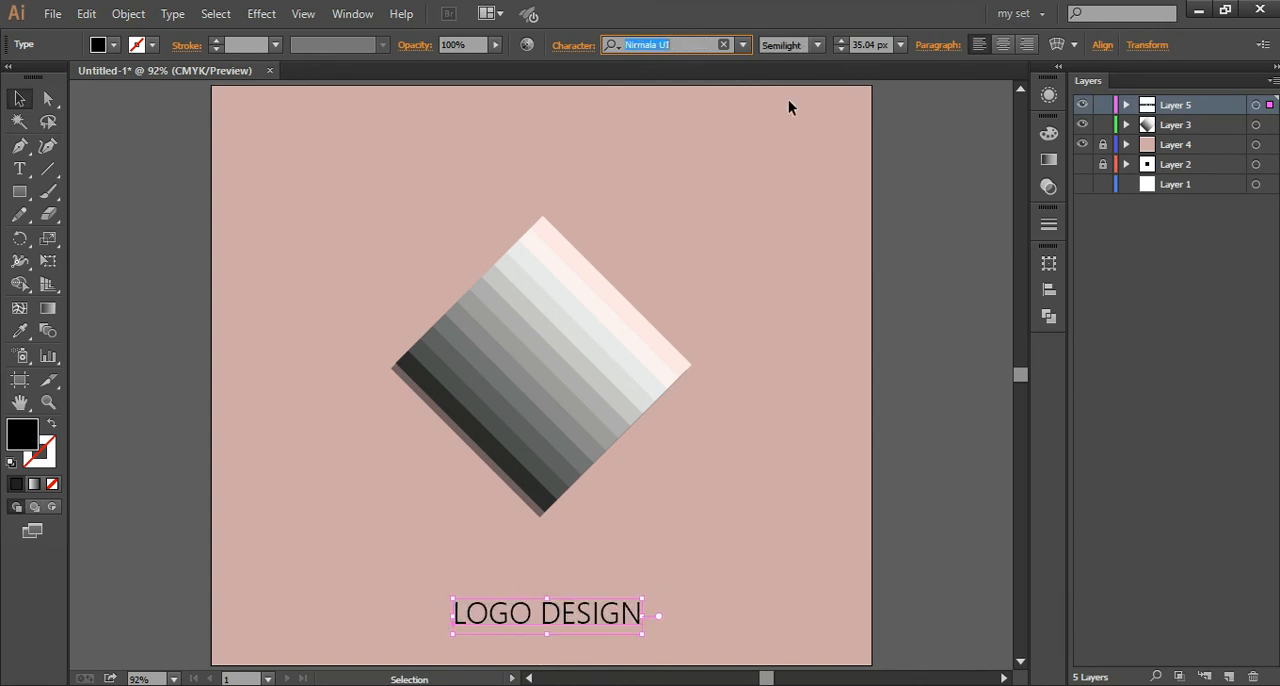
# Step: Set the LOGO DESIGN text size to 40 px, center the text beneath the diamond, and deselect it
pyautogui.click(862, 44)
pyautogui.write('40')
pyautogui.press('Return')
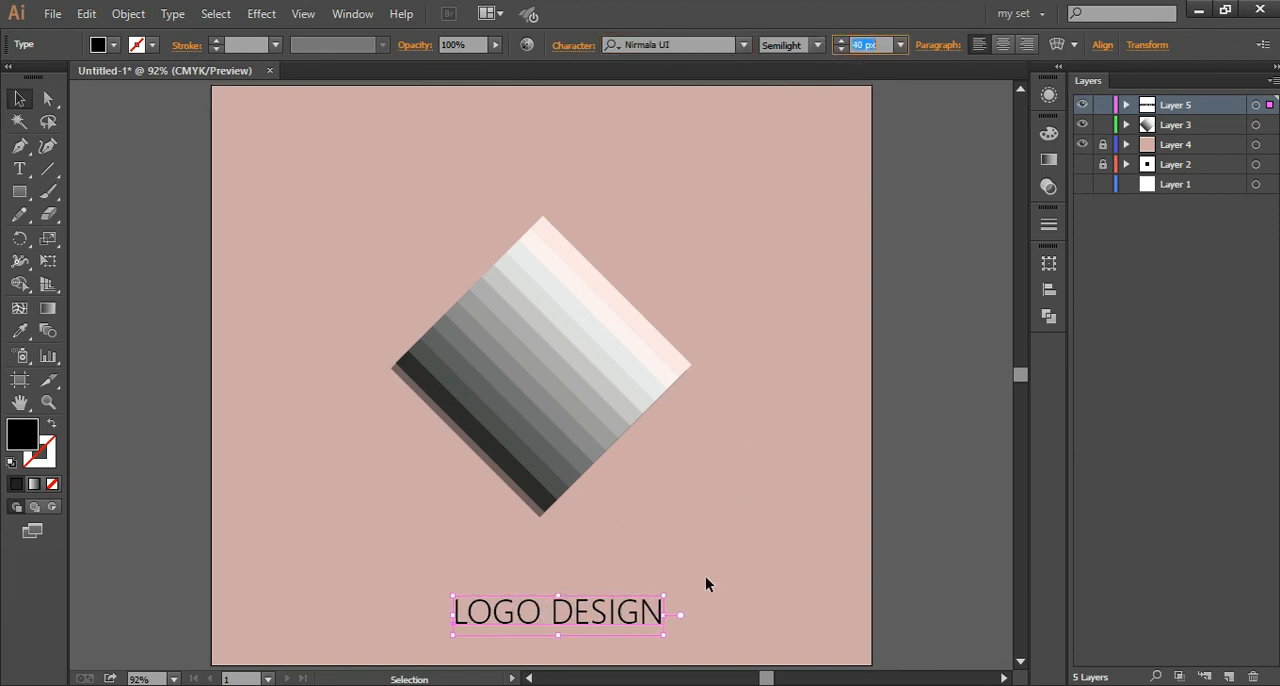
pyautogui.click(705, 577)
pyautogui.moveTo(617, 611); pyautogui.dragTo(600, 611)
pyautogui.click(751, 502)
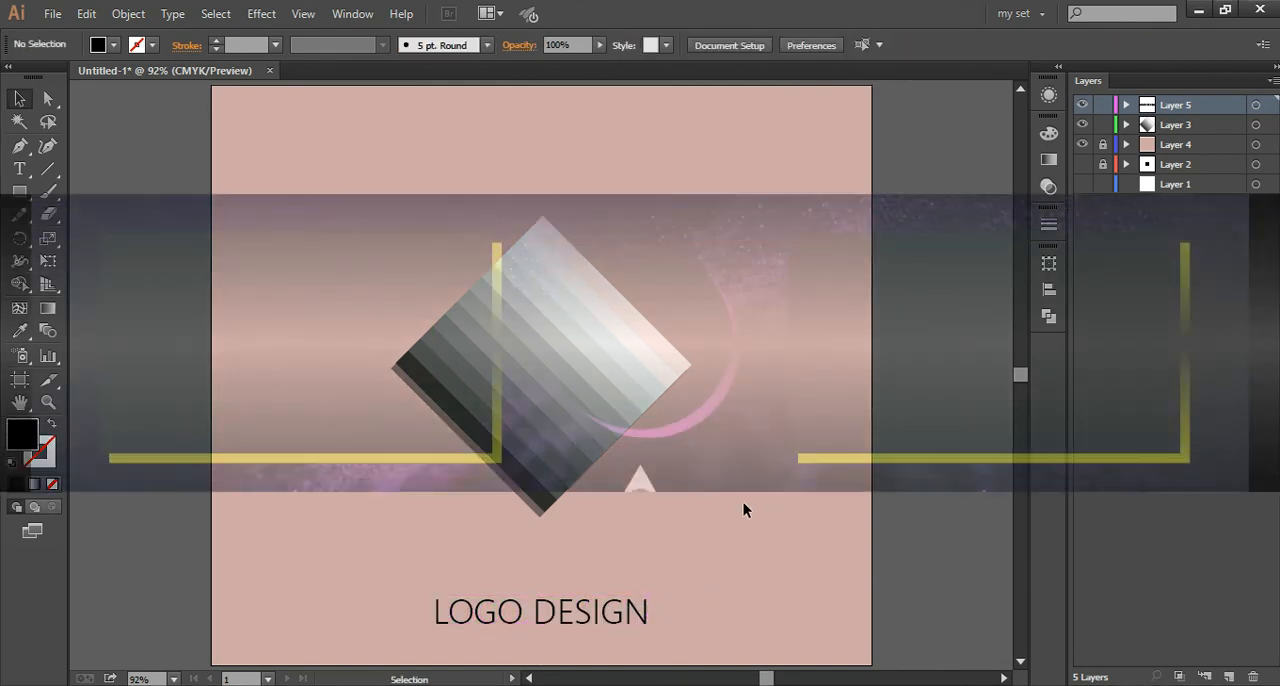